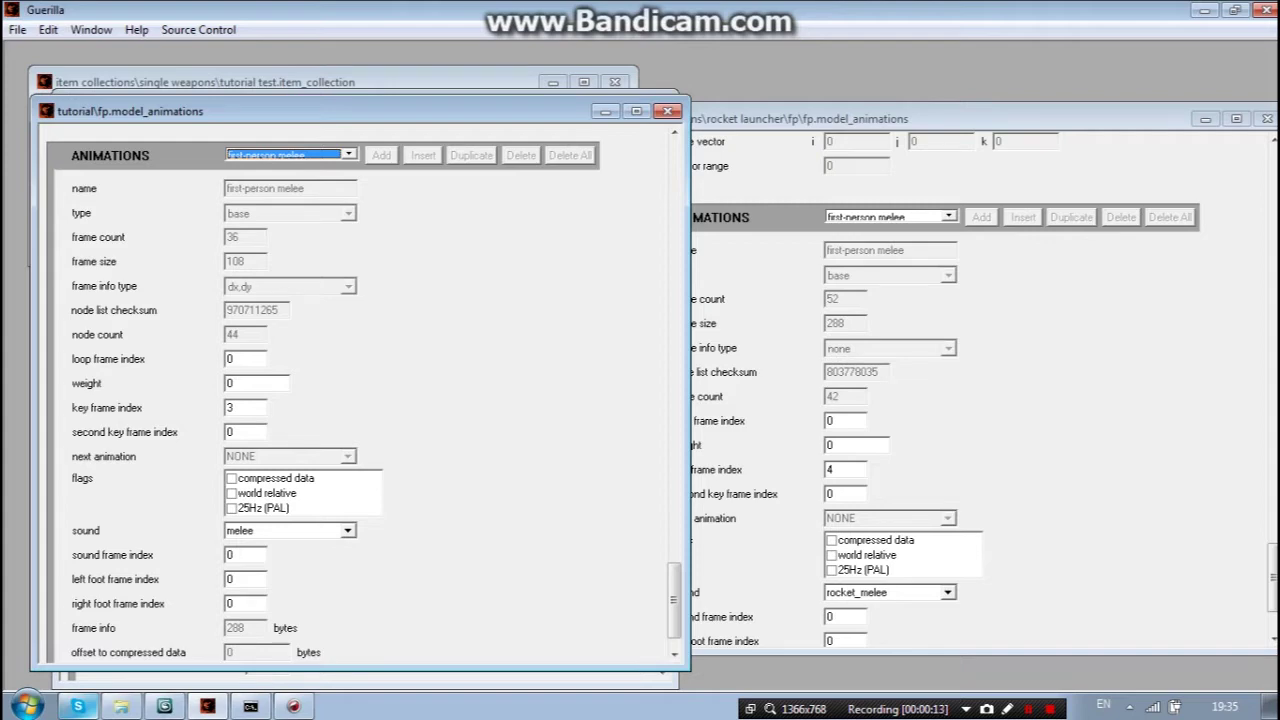
# - Compare the first-person melee animation settings in the tutorial fp.model_animations tag with those in the original rocket launcher tag
pyautogui.moveTo(350, 111); pyautogui.dragTo(307, 127)
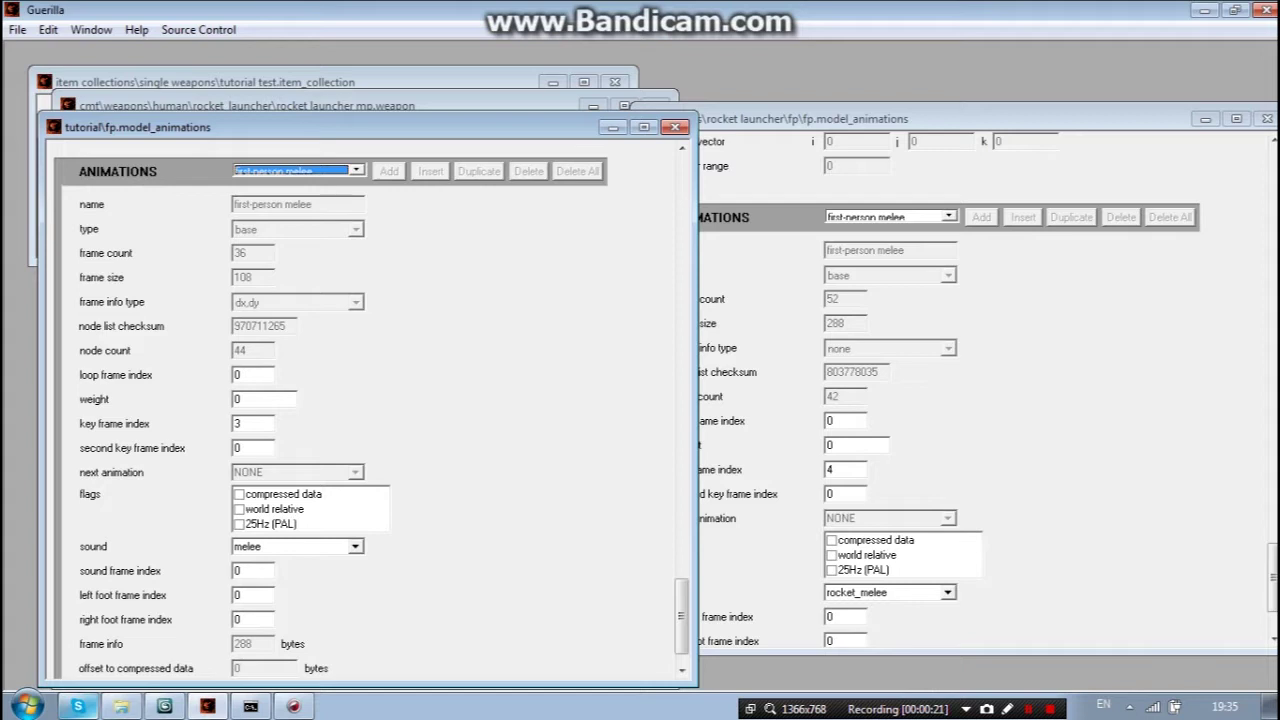
pyautogui.click(860, 119)
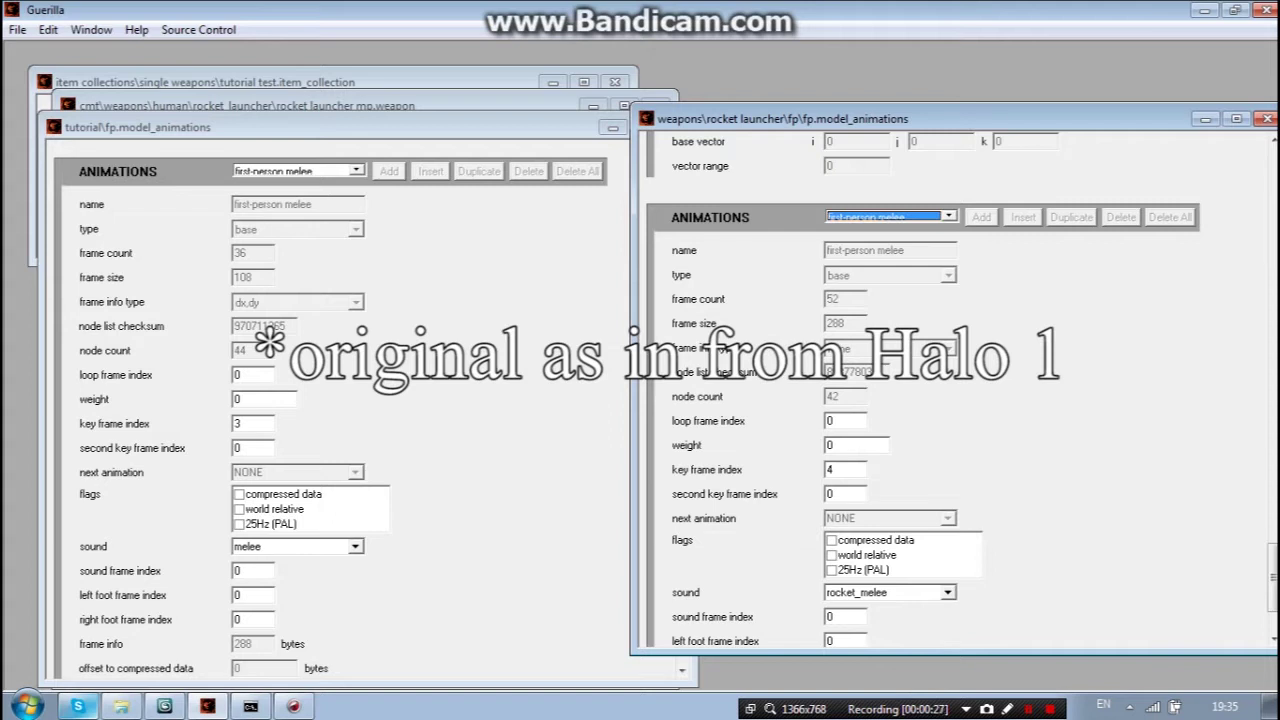
pyautogui.click(340, 127)
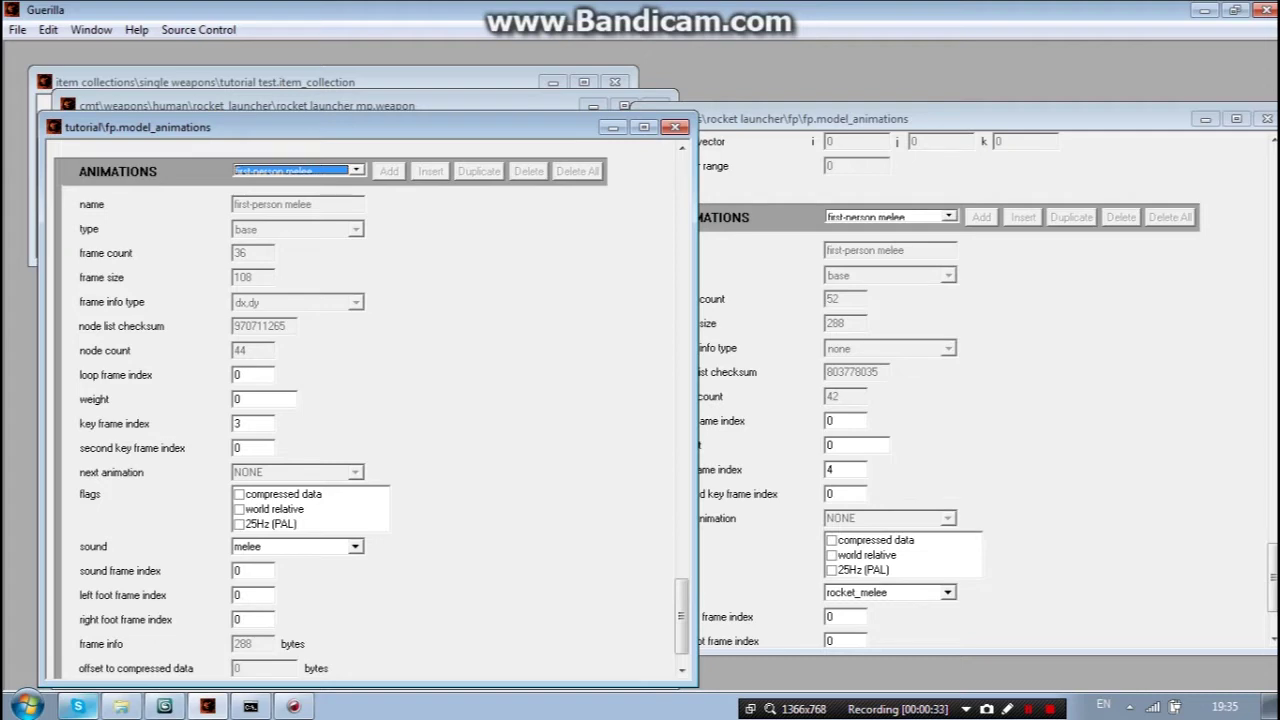
# - Switch to 3ds Max and open the file chooser for running a MAXScript
pyautogui.click(165, 706)
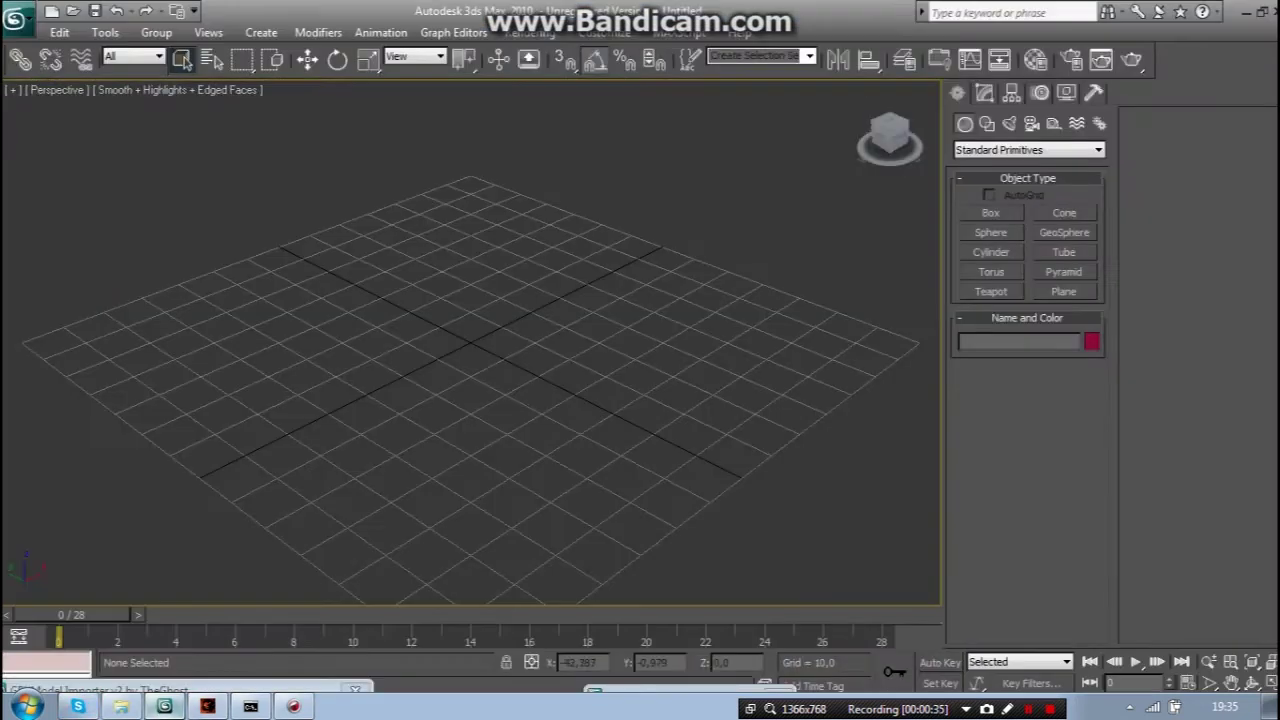
pyautogui.click(1093, 93)
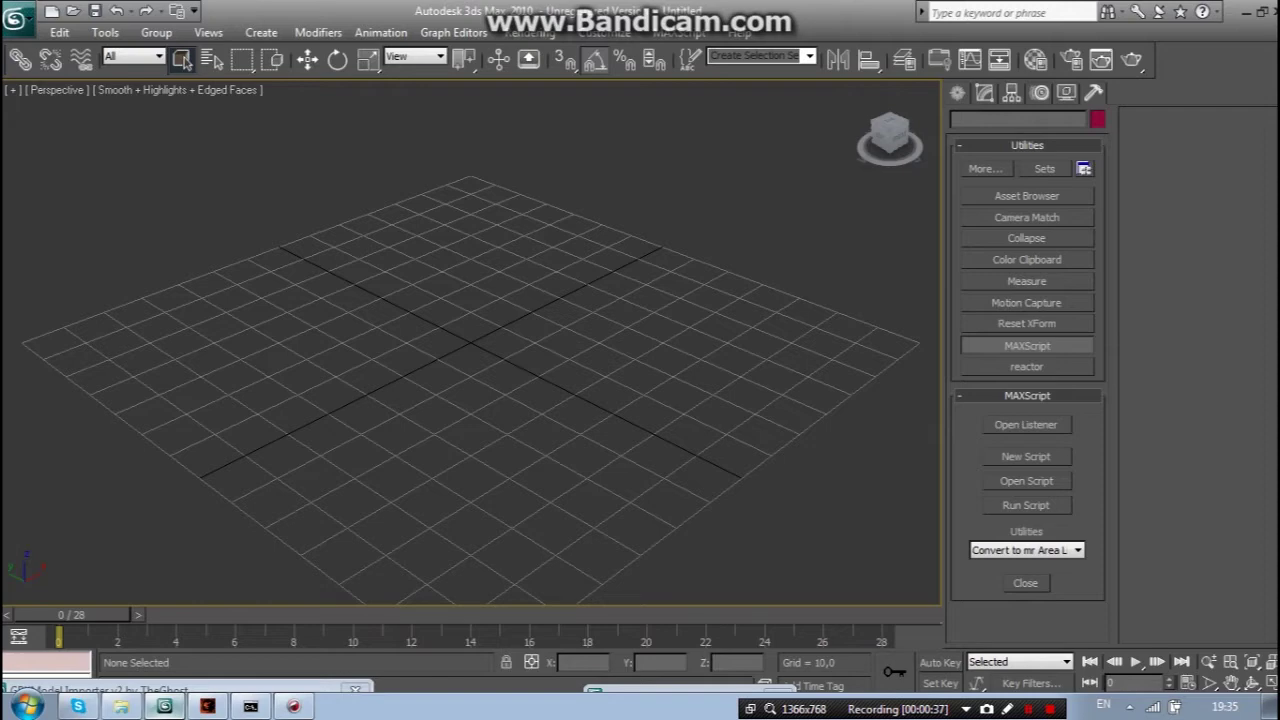
pyautogui.click(1026, 505)
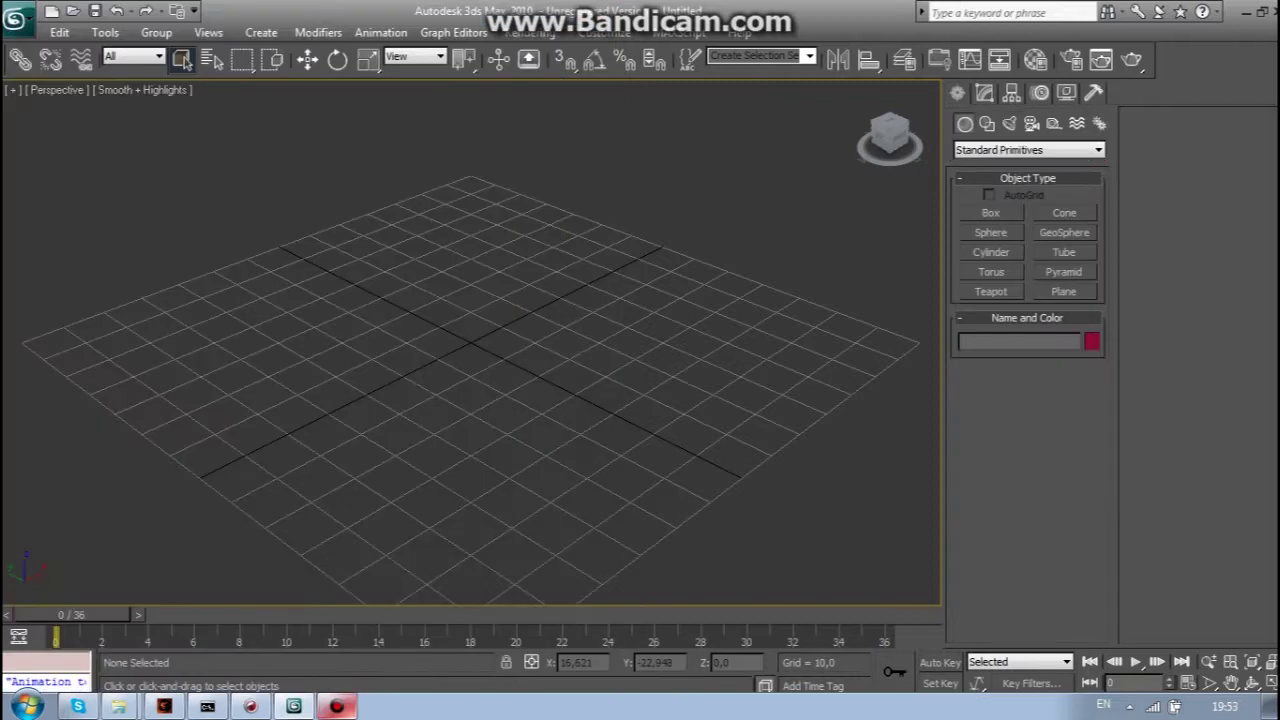
# - Open the recent scene hands.max despite its missing DLLs and display the arms shaded instead of in wireframe
pyautogui.click(17, 18)
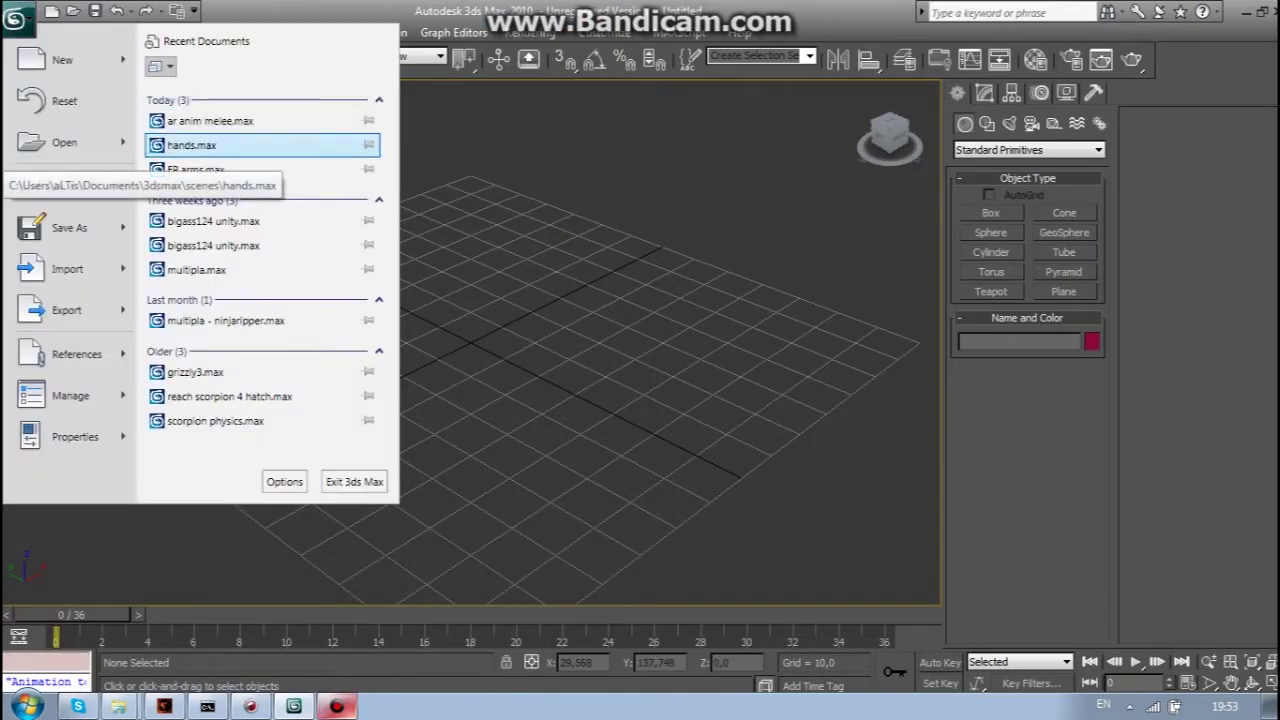
pyautogui.click(200, 146)
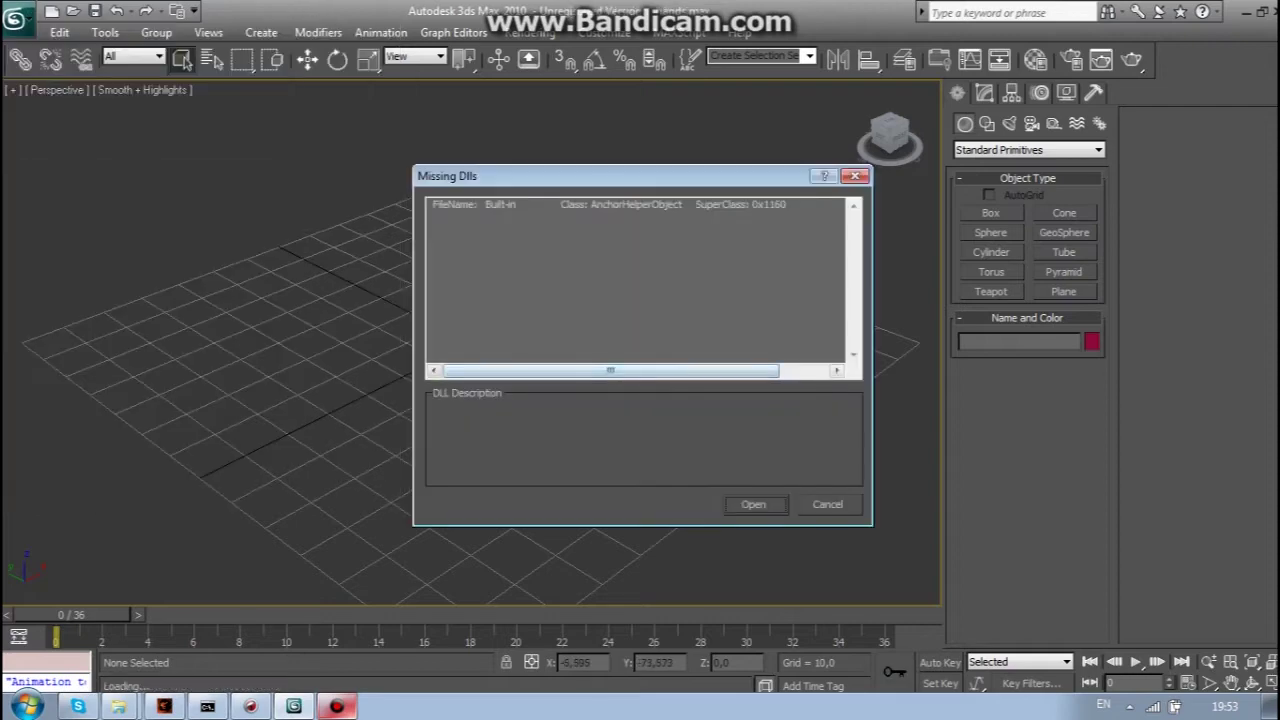
pyautogui.click(756, 504)
pyautogui.click(866, 521)
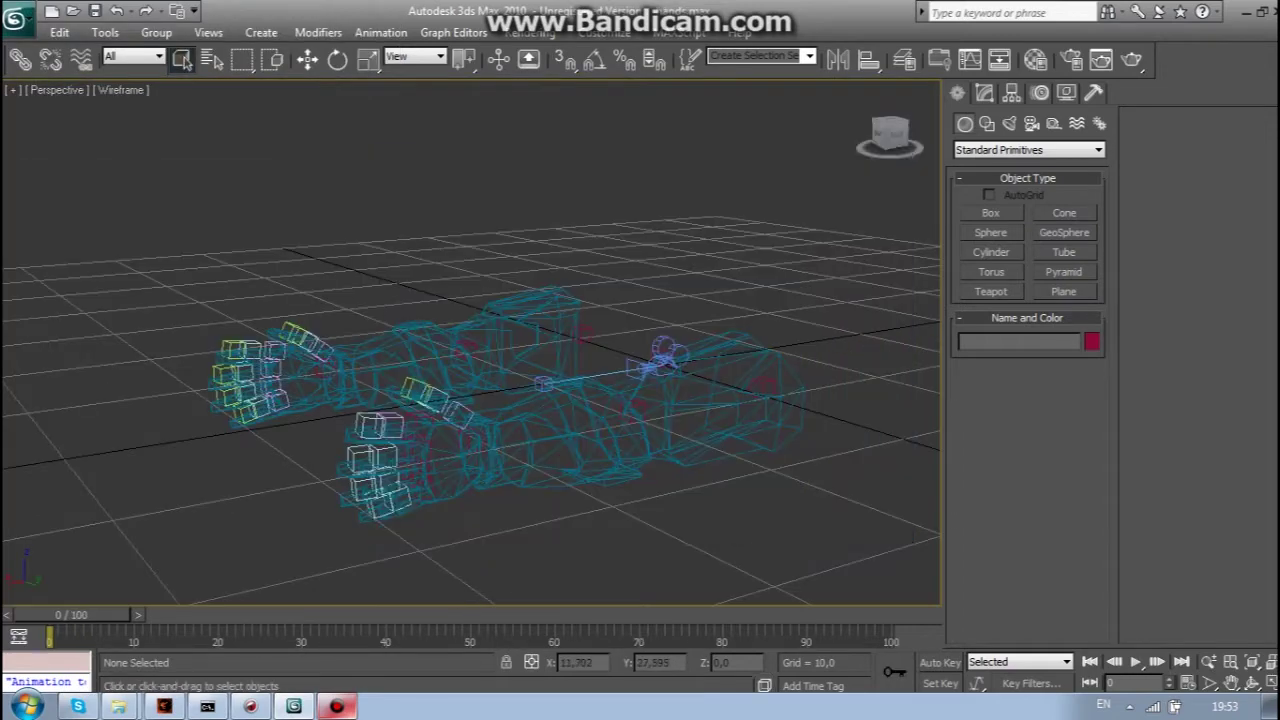
pyautogui.moveTo(480, 462); pyautogui.dragTo(600, 458, button='middle')
pyautogui.press('F3')
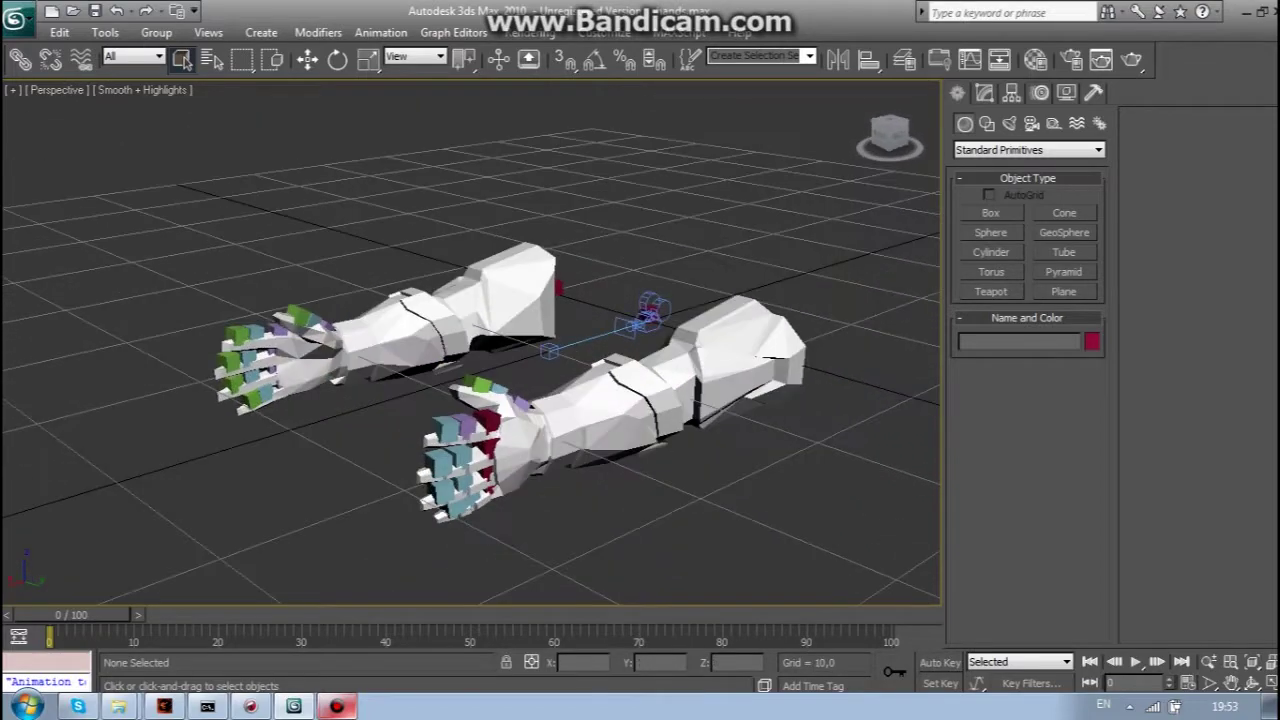
# - Run the GBX-XBOX-Model_Importer_v3-6-0.ms script
pyautogui.click(1093, 93)
pyautogui.click(1027, 505)
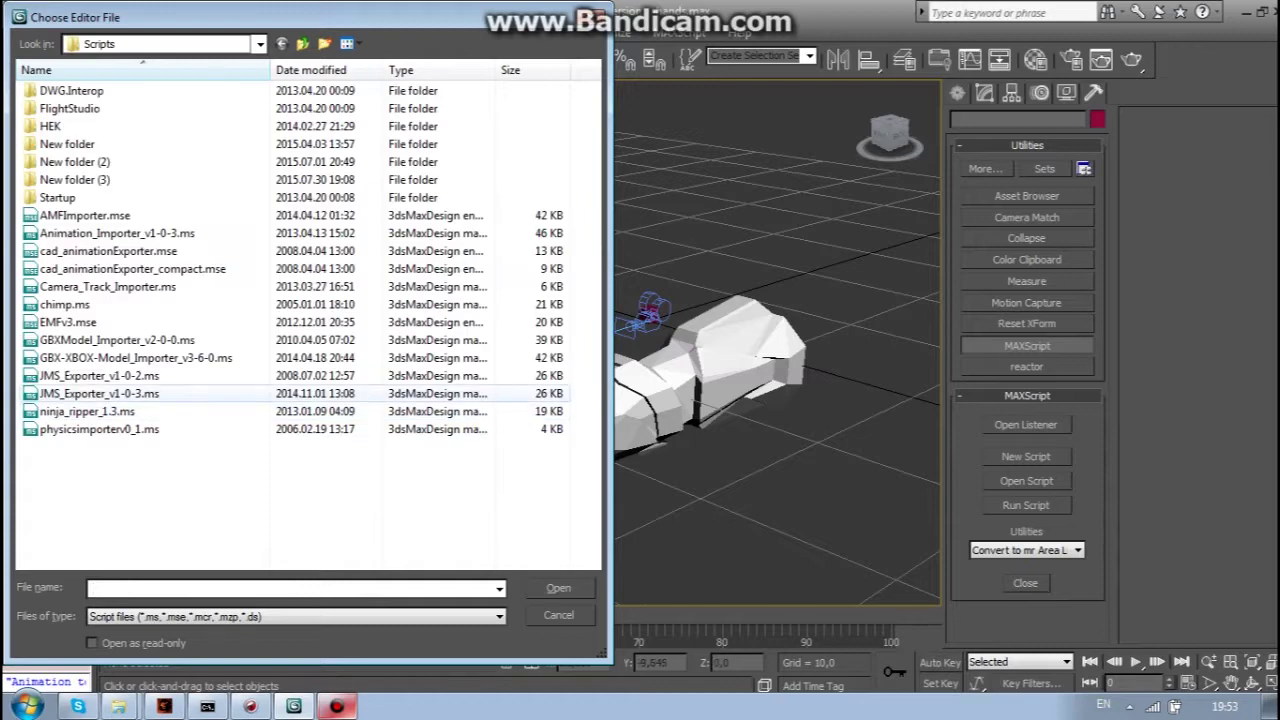
pyautogui.doubleClick(136, 357)
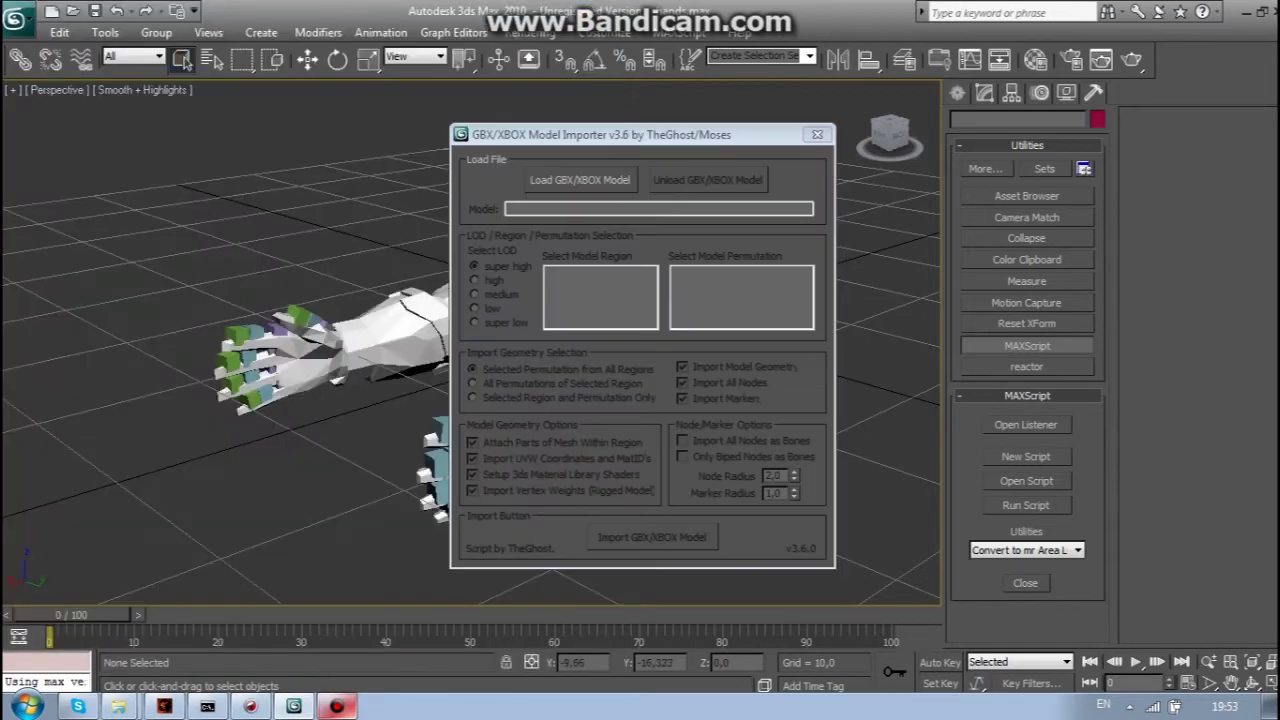
# - Load fp.gbxmodel from the tags\h2\weapons\single\rocket_launcher\fp folder into the model importer
pyautogui.click(581, 180)
pyautogui.click(587, 45)
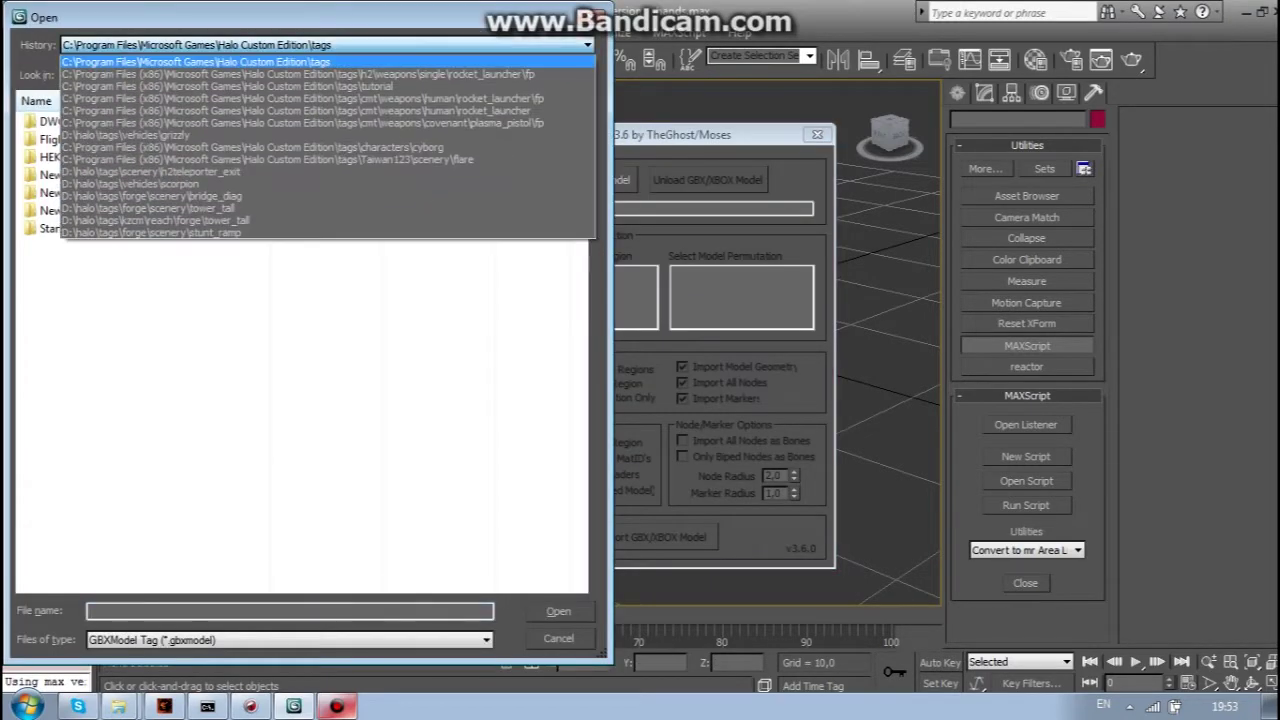
pyautogui.click(300, 73)
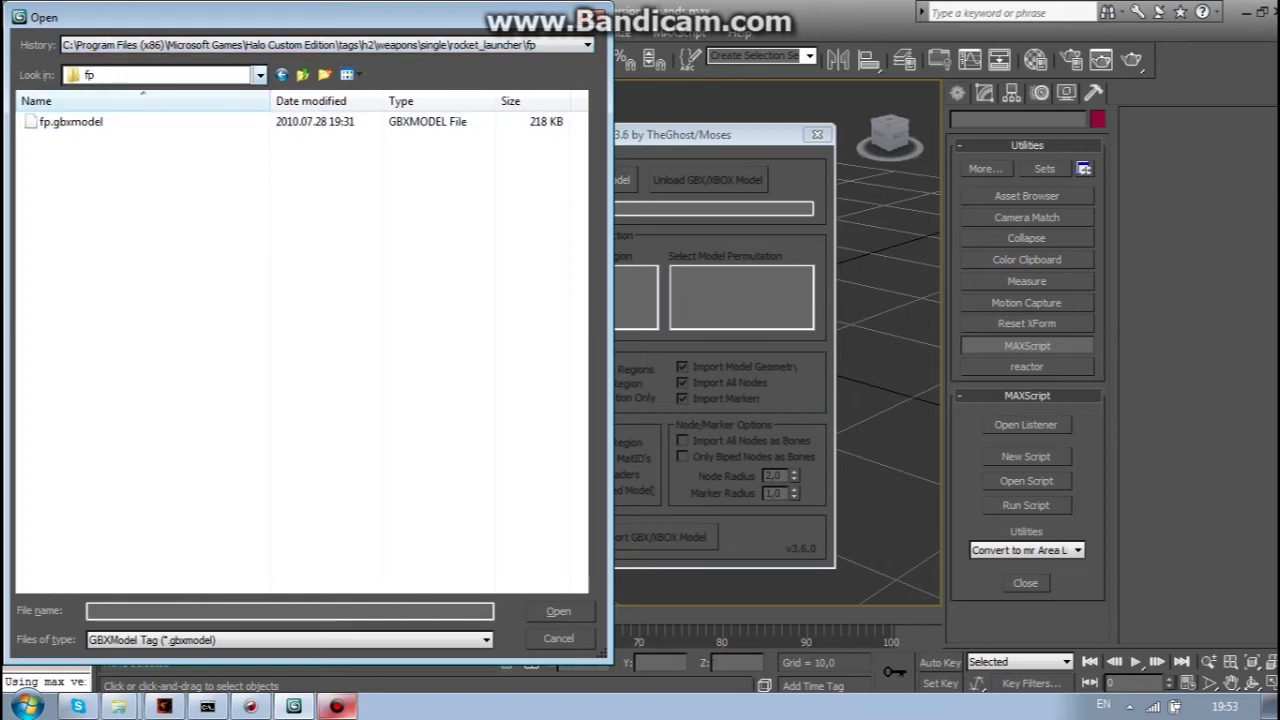
pyautogui.click(302, 75)
pyautogui.doubleClick(60, 139)
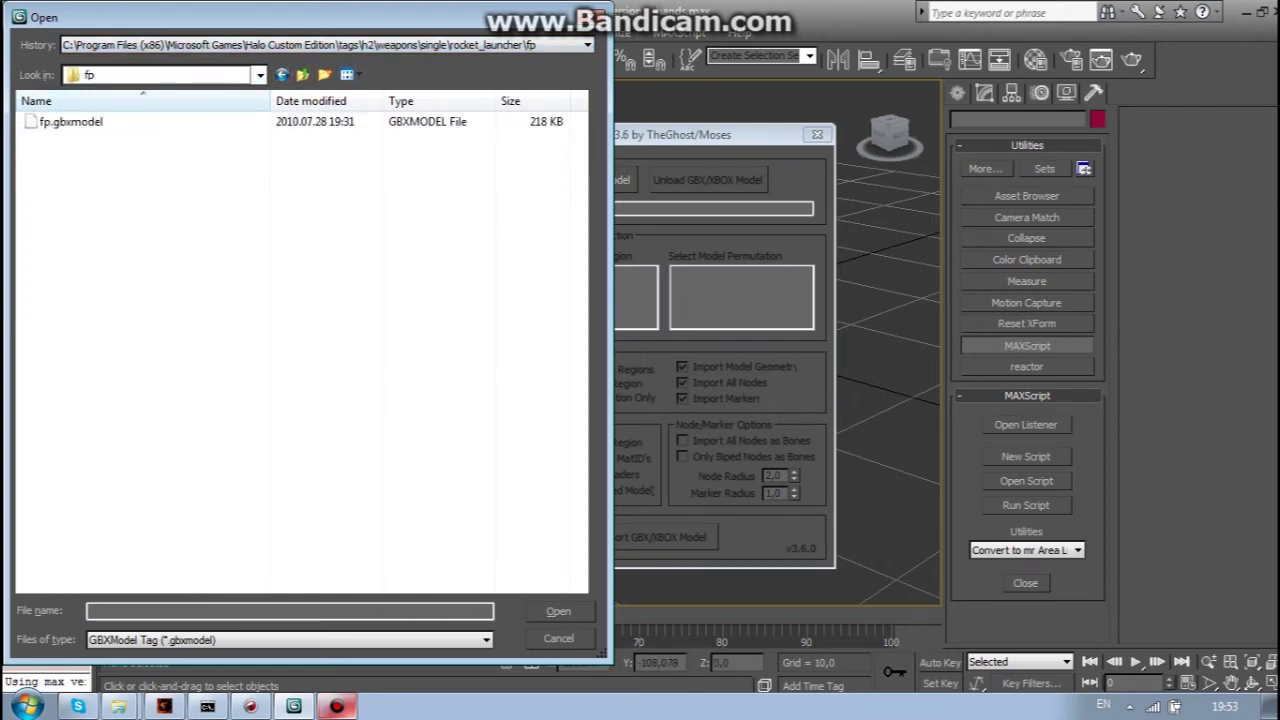
pyautogui.doubleClick(70, 122)
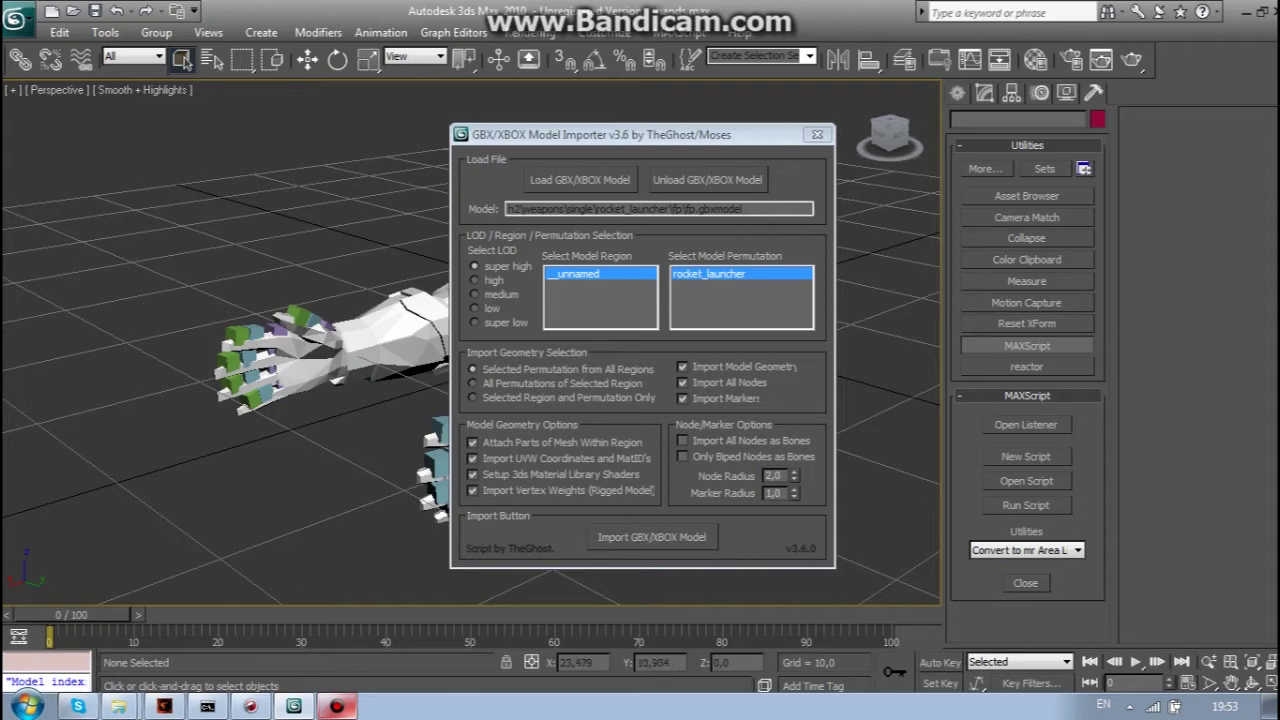
# - Import the rocket launcher model without UVW coordinates and MatIDs, material library shaders or markers, and close the importer
pyautogui.click(473, 458)
pyautogui.click(473, 474)
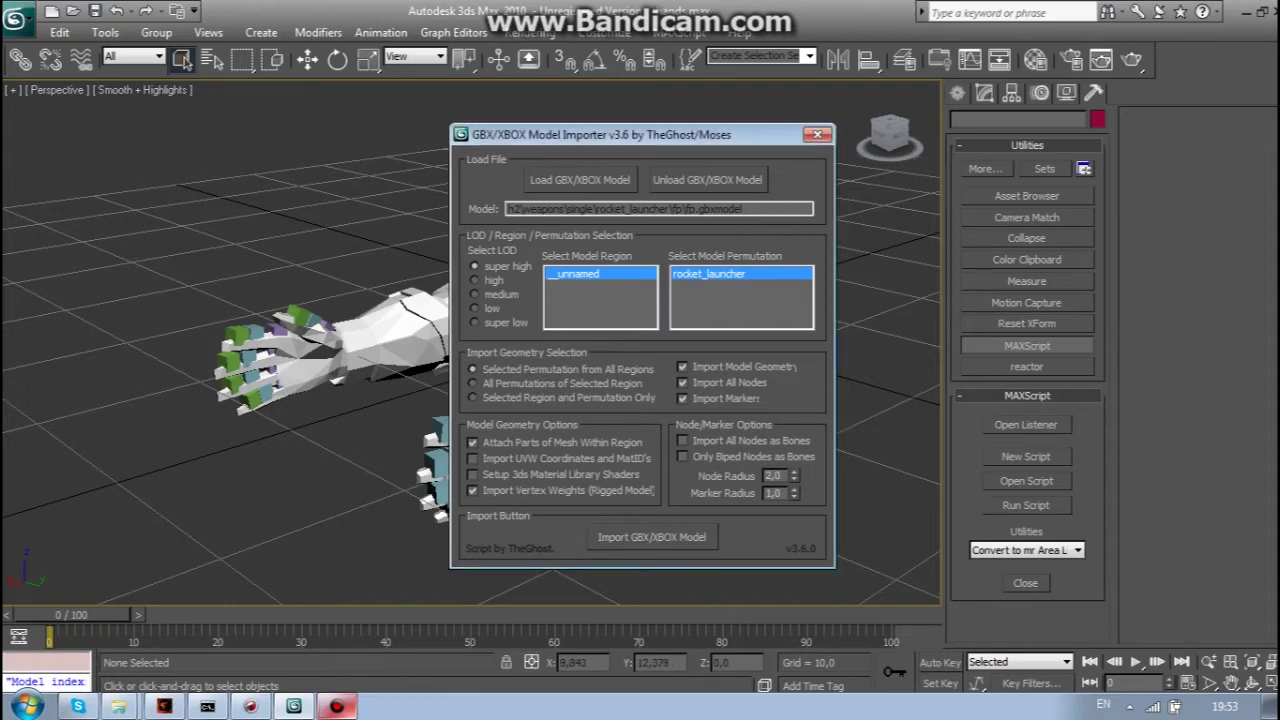
pyautogui.click(683, 398)
pyautogui.click(652, 537)
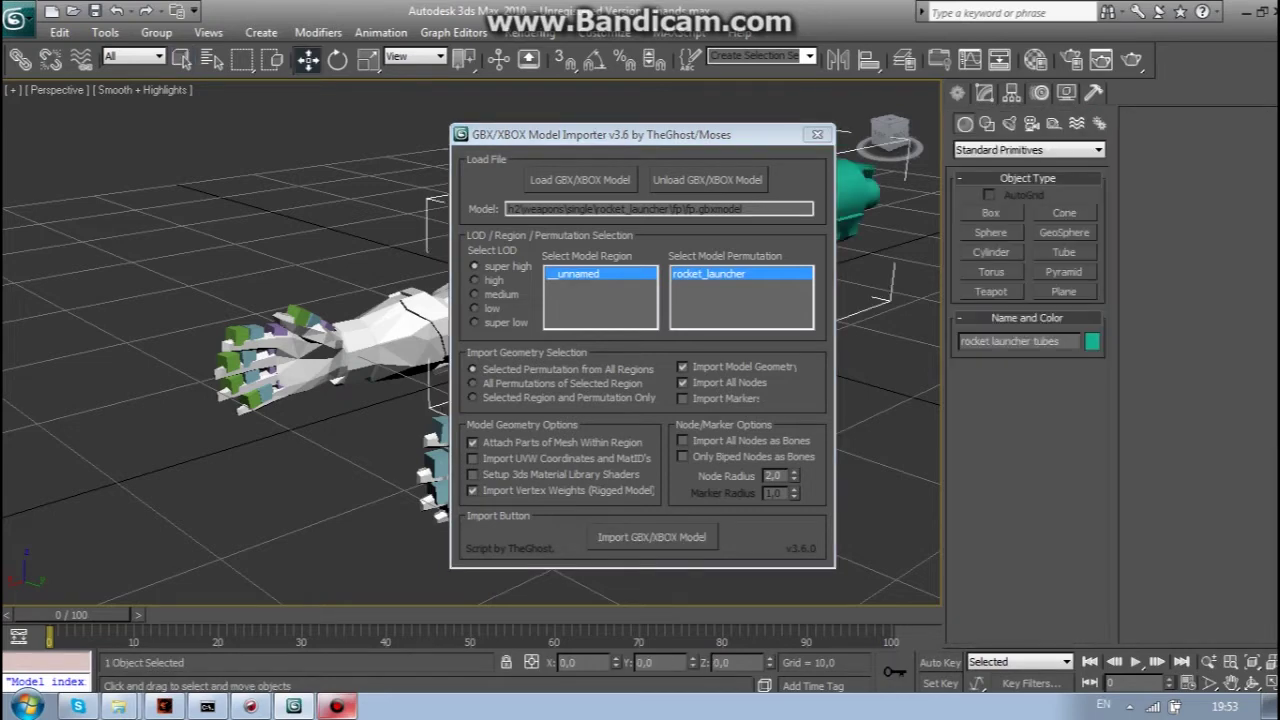
pyautogui.click(817, 134)
# - Link the rocket launcher's frame gun node to frame bone24 as its parent
pyautogui.keyDown('alt'); pyautogui.moveTo(640, 390); pyautogui.dragTo(440, 335, button='middle'); pyautogui.keyUp('alt')
pyautogui.moveTo(735, 465); pyautogui.dragTo(620, 465, button='middle')
pyautogui.click(620, 465)
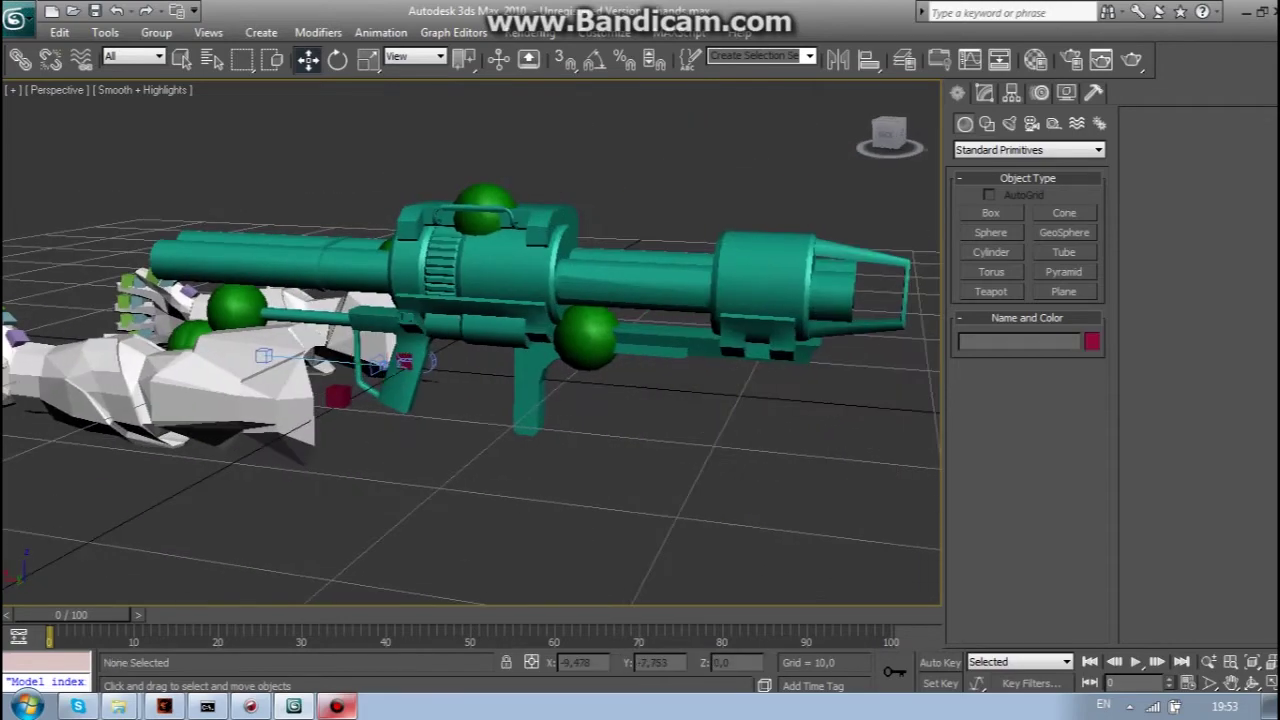
pyautogui.click(586, 337)
pyautogui.scroll(3, 476, 328)
pyautogui.moveTo(586, 337); pyautogui.dragTo(546, 334, button='middle')
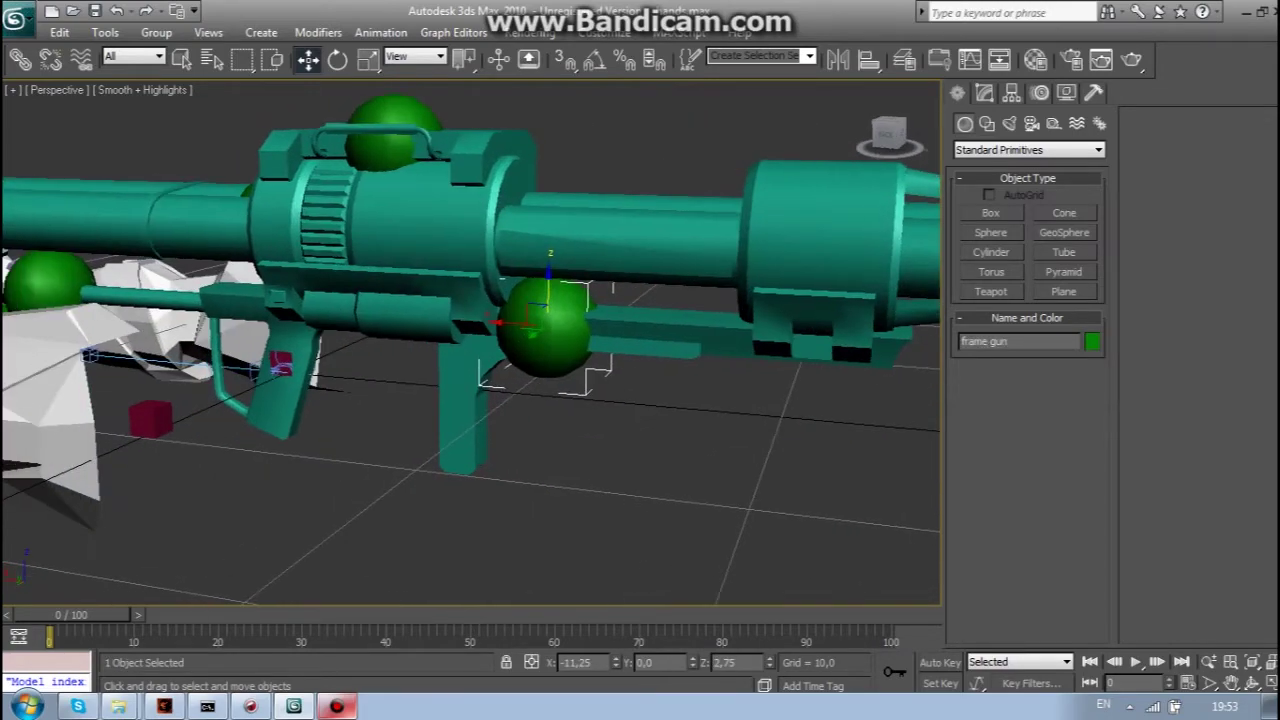
pyautogui.click(20, 59)
pyautogui.click(212, 59)
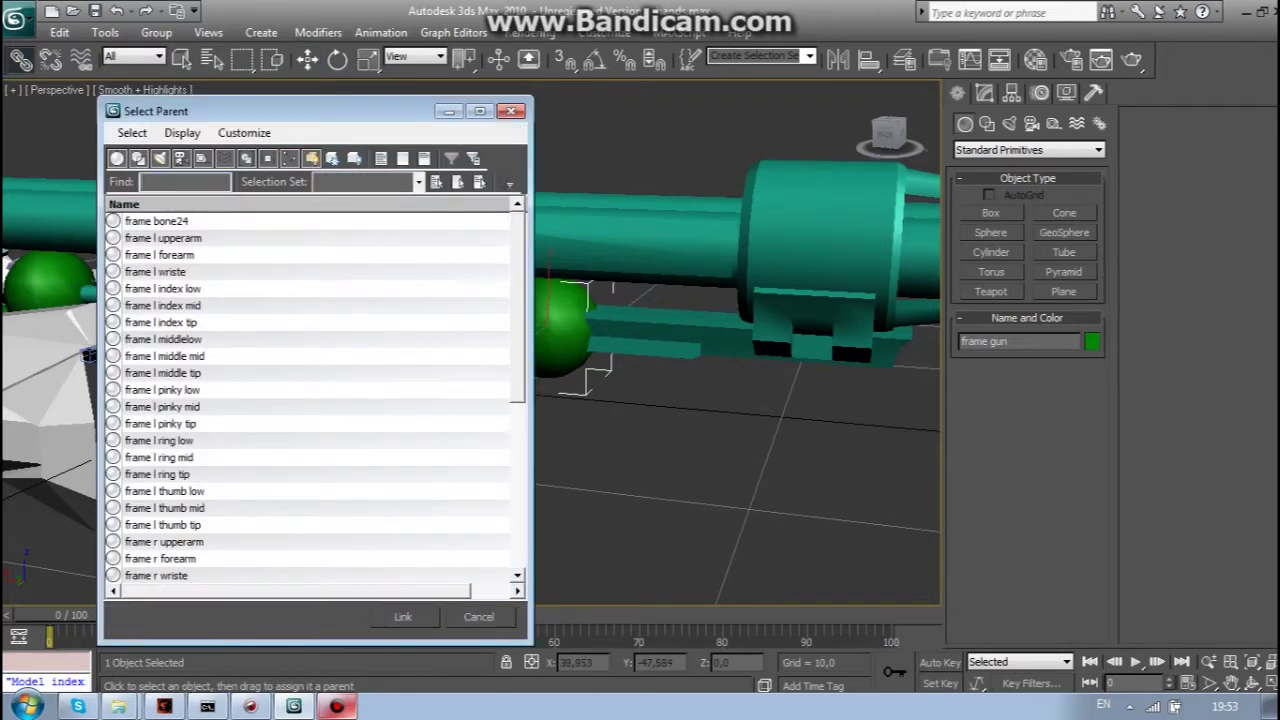
pyautogui.doubleClick(157, 221)
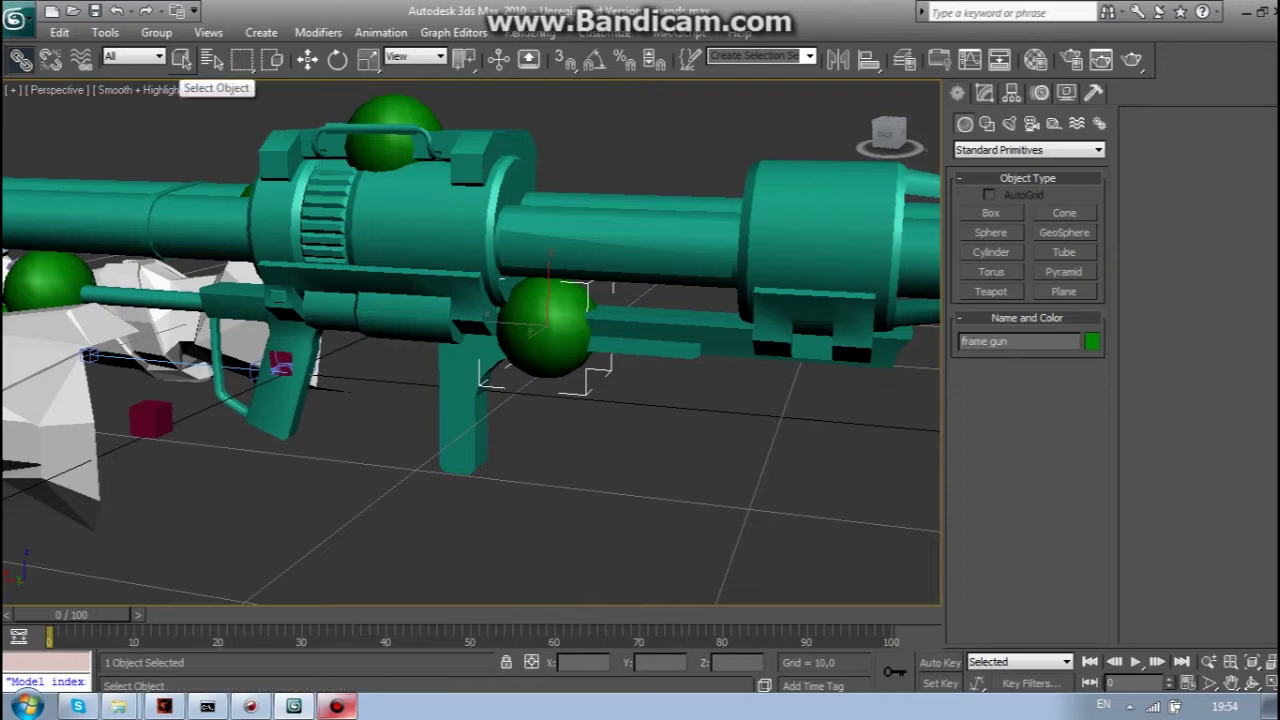
pyautogui.click(181, 60)
pyautogui.moveTo(200, 390); pyautogui.dragTo(600, 485, button='middle')
pyautogui.scroll(-4, 463, 442)
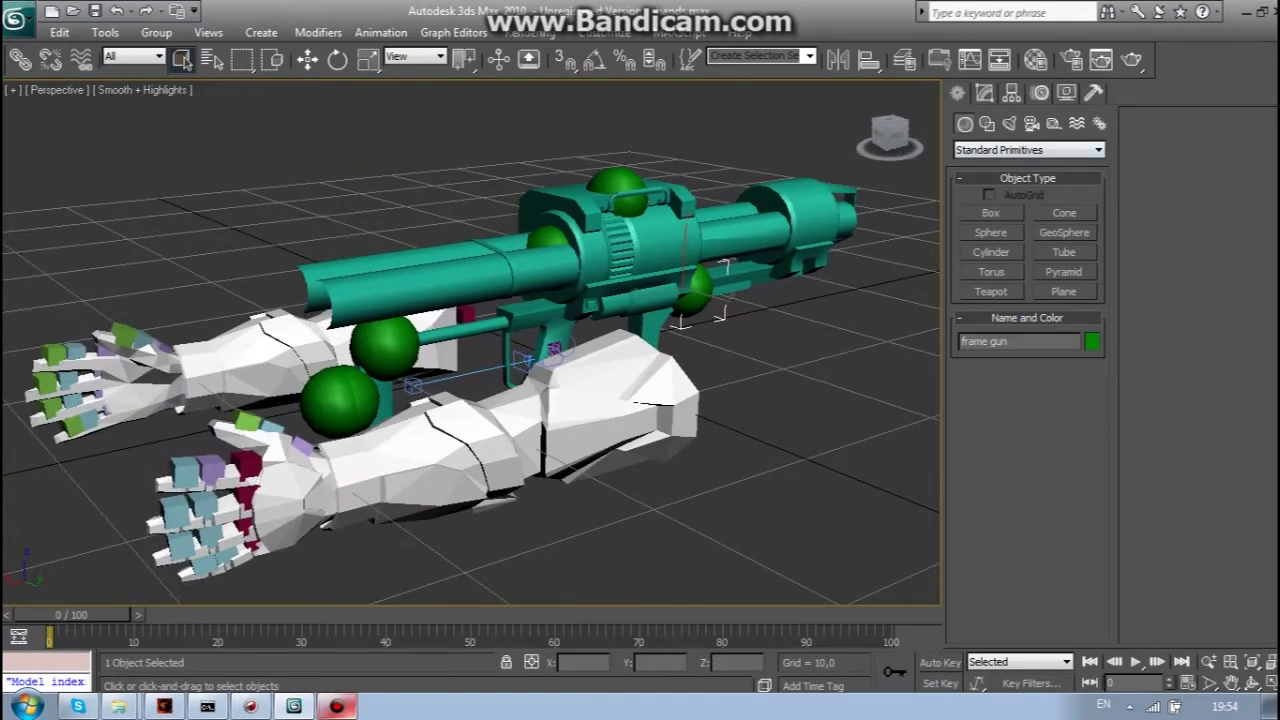
pyautogui.moveTo(408, 226); pyautogui.dragTo(441, 188, button='middle')
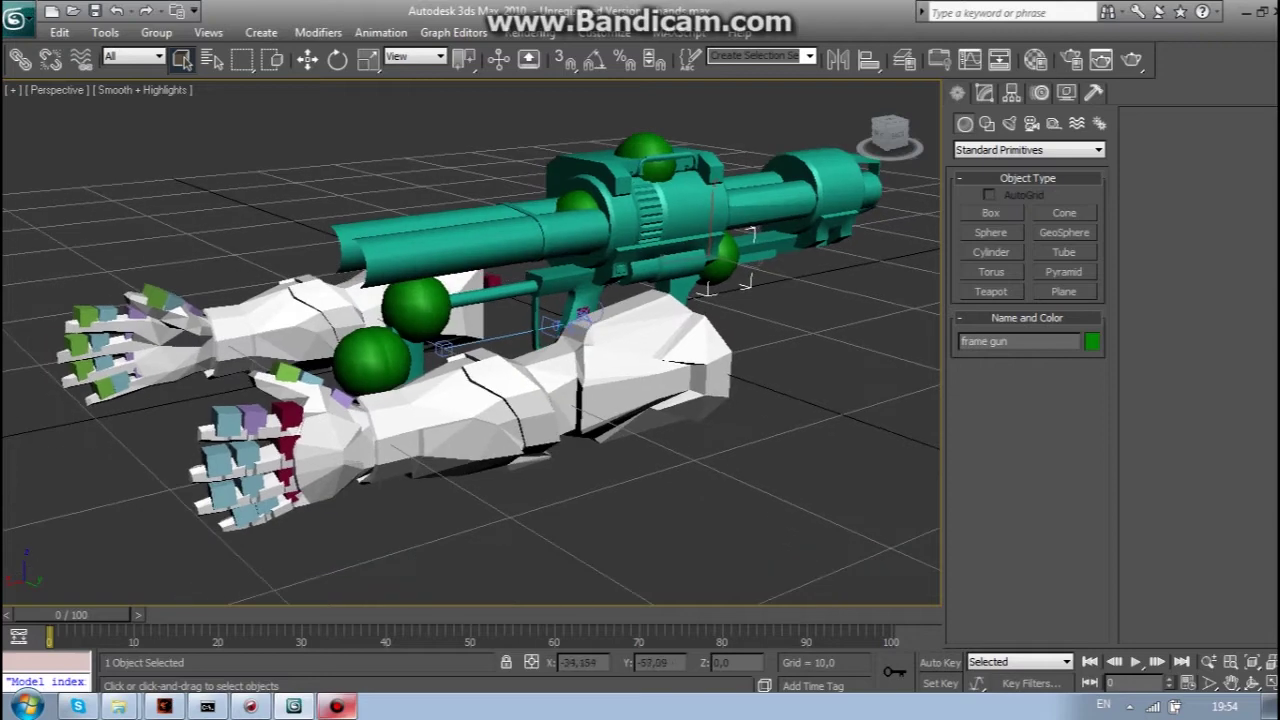
pyautogui.click(18, 18)
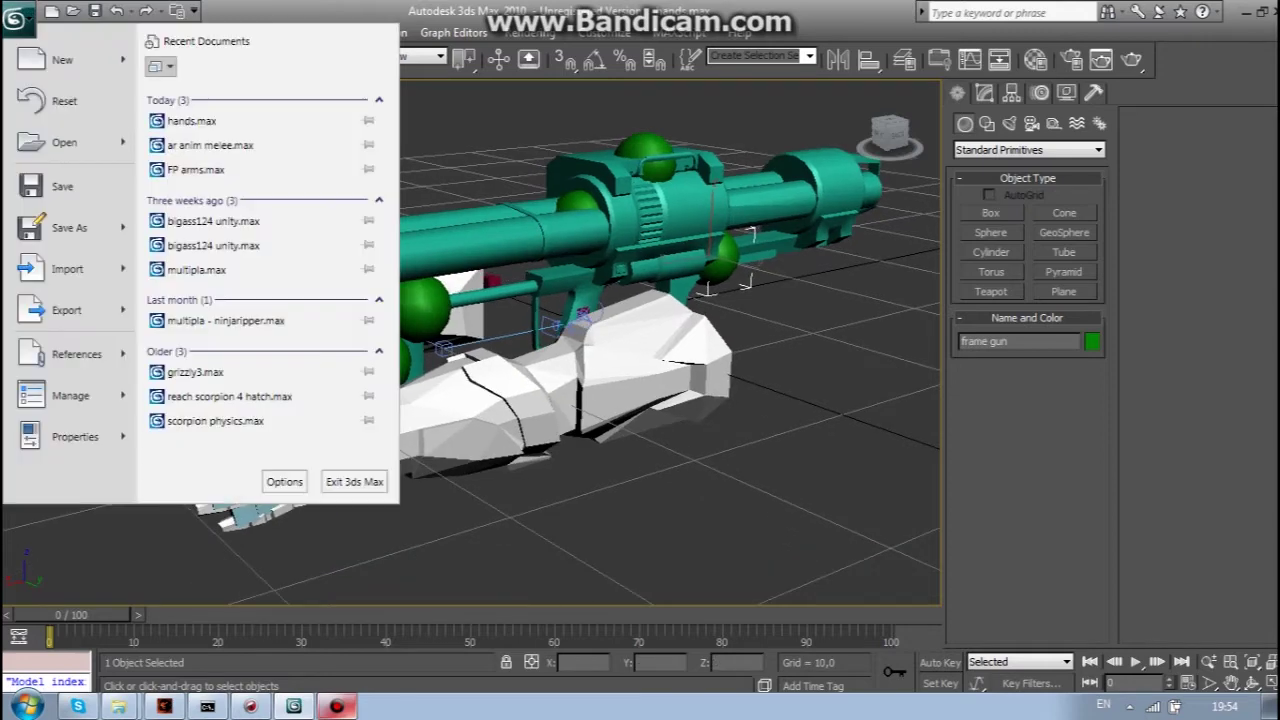
pyautogui.click(68, 228)
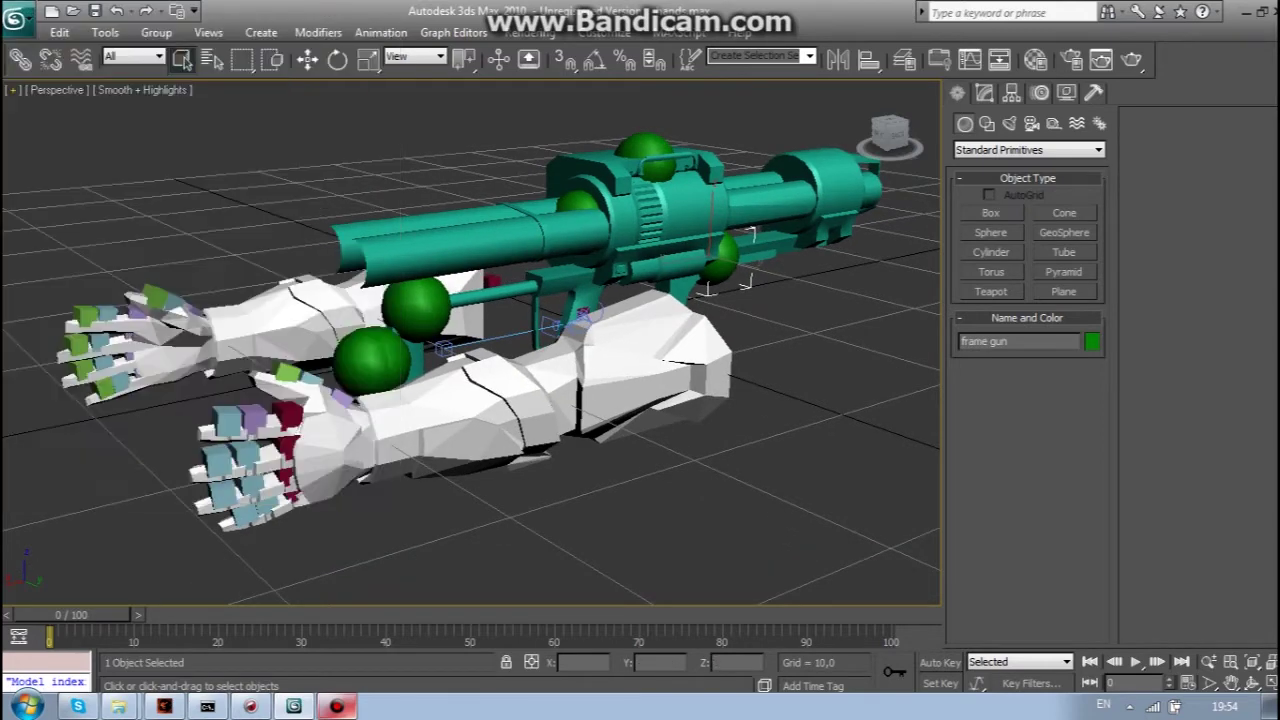
# - Run the Animation_Importer_v1-0-3.ms script
pyautogui.click(1094, 92)
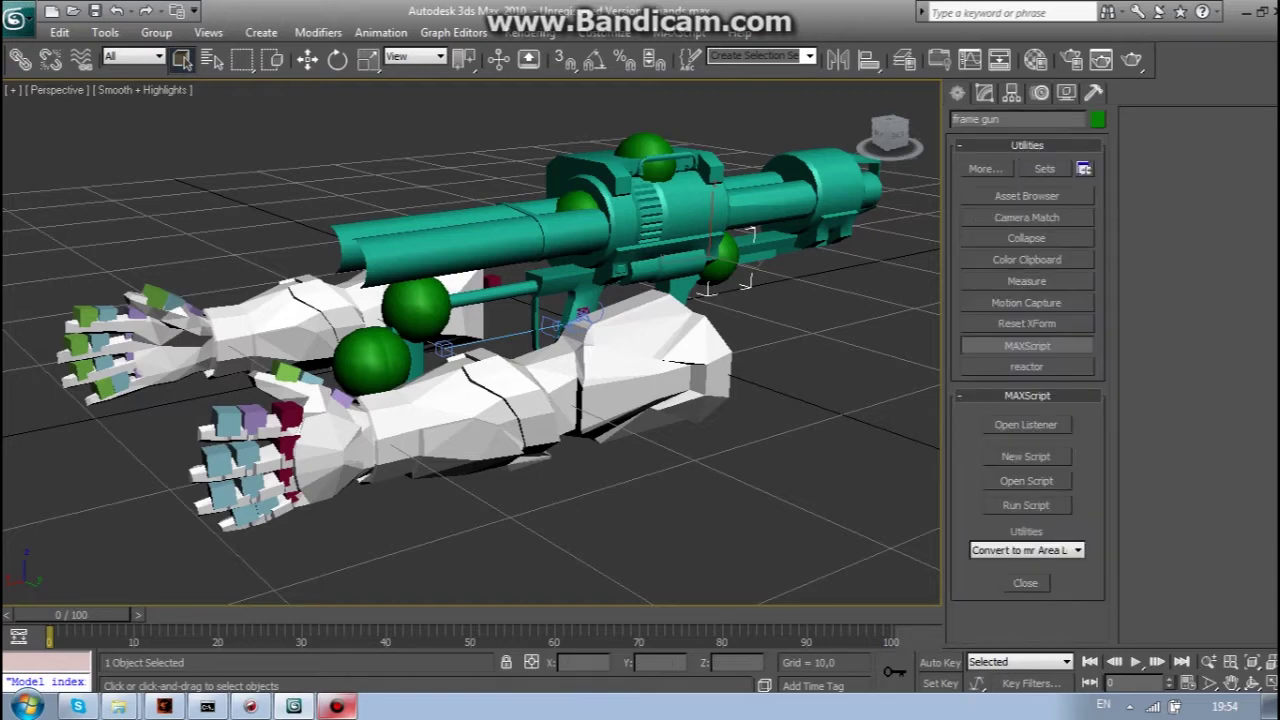
pyautogui.click(1026, 505)
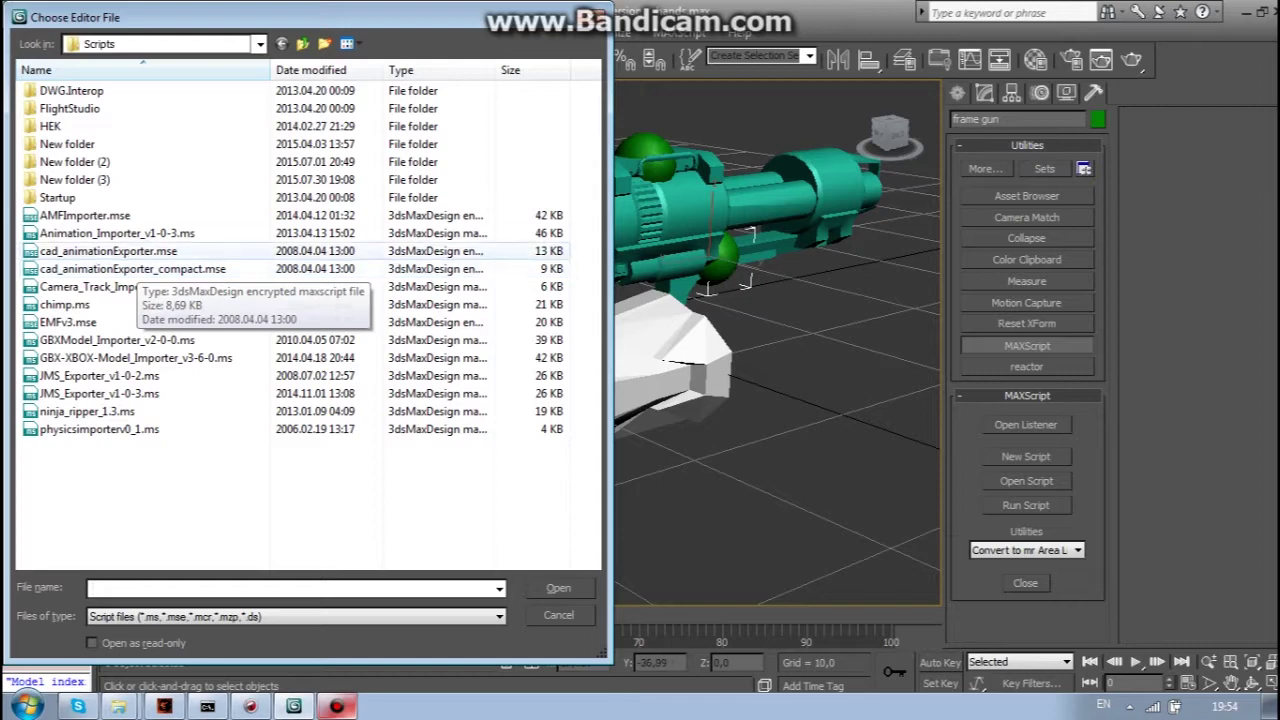
pyautogui.doubleClick(110, 233)
# - Load fp.model_animations from the h2 rocket launcher's fp folder and place the Animation Importer window clear of the model
pyautogui.click(639, 191)
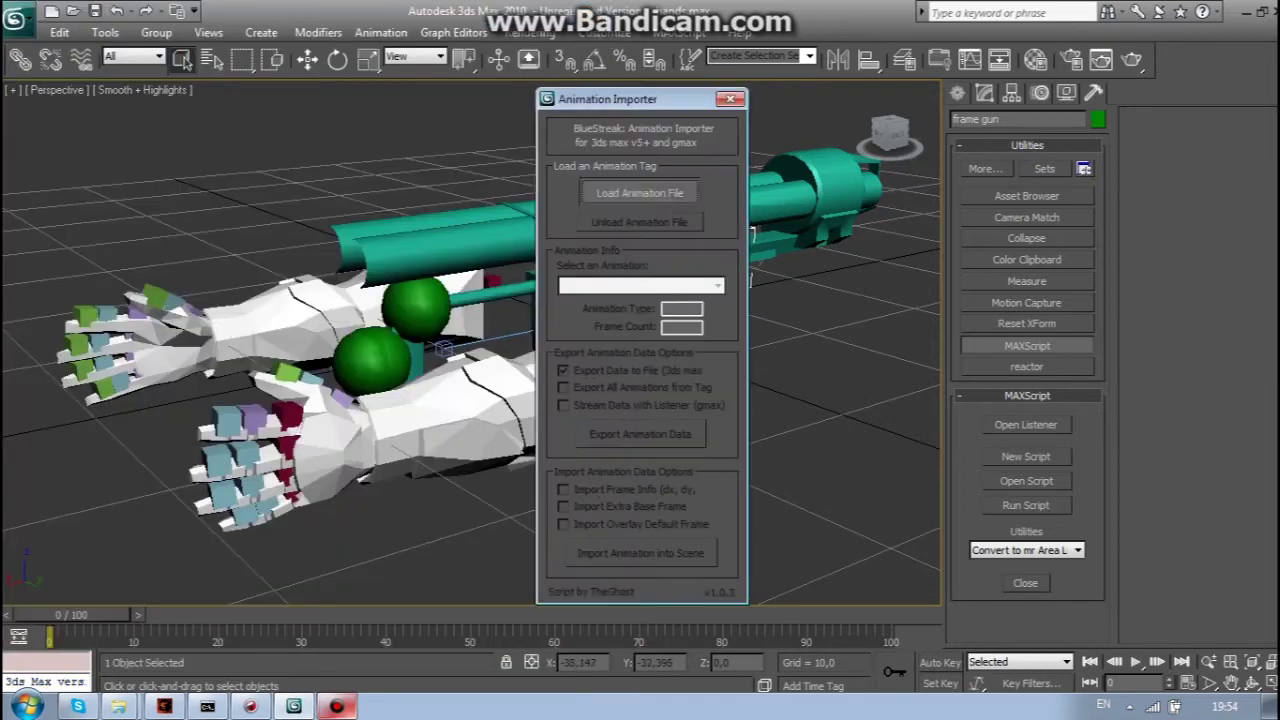
pyautogui.click(588, 45)
pyautogui.click(300, 74)
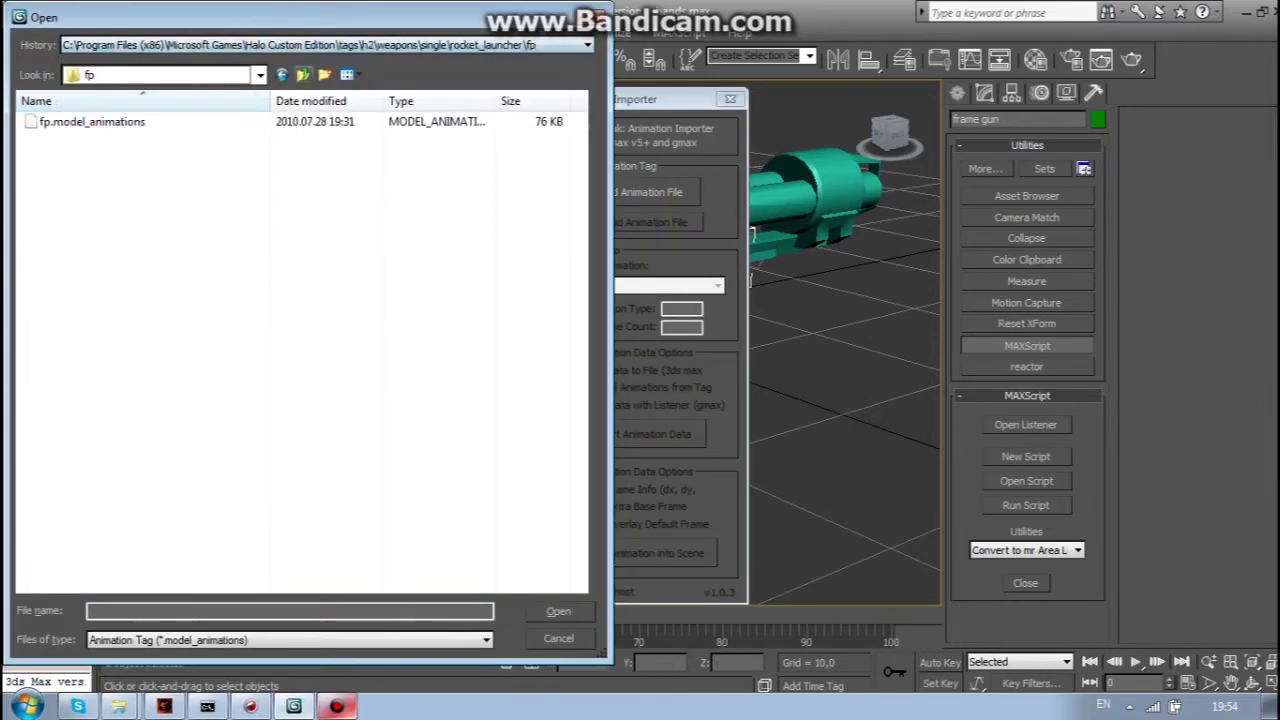
pyautogui.doubleClick(92, 122)
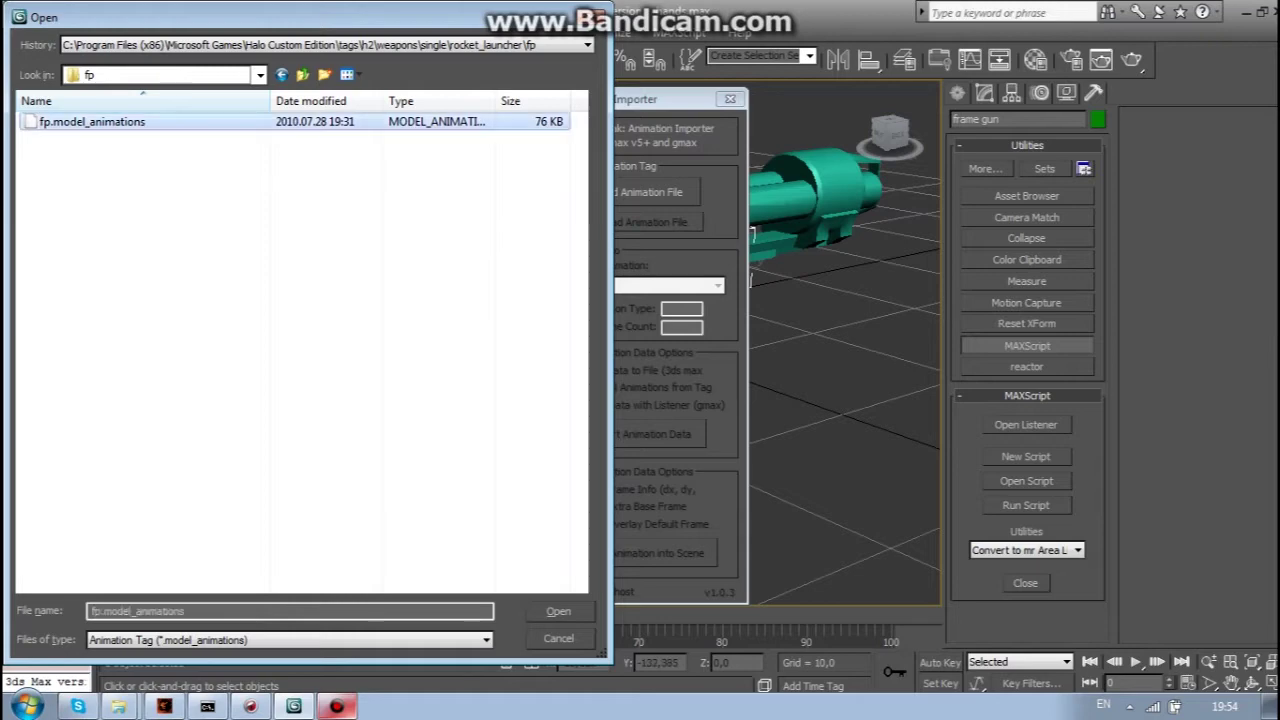
pyautogui.moveTo(640, 99); pyautogui.dragTo(1140, 135)
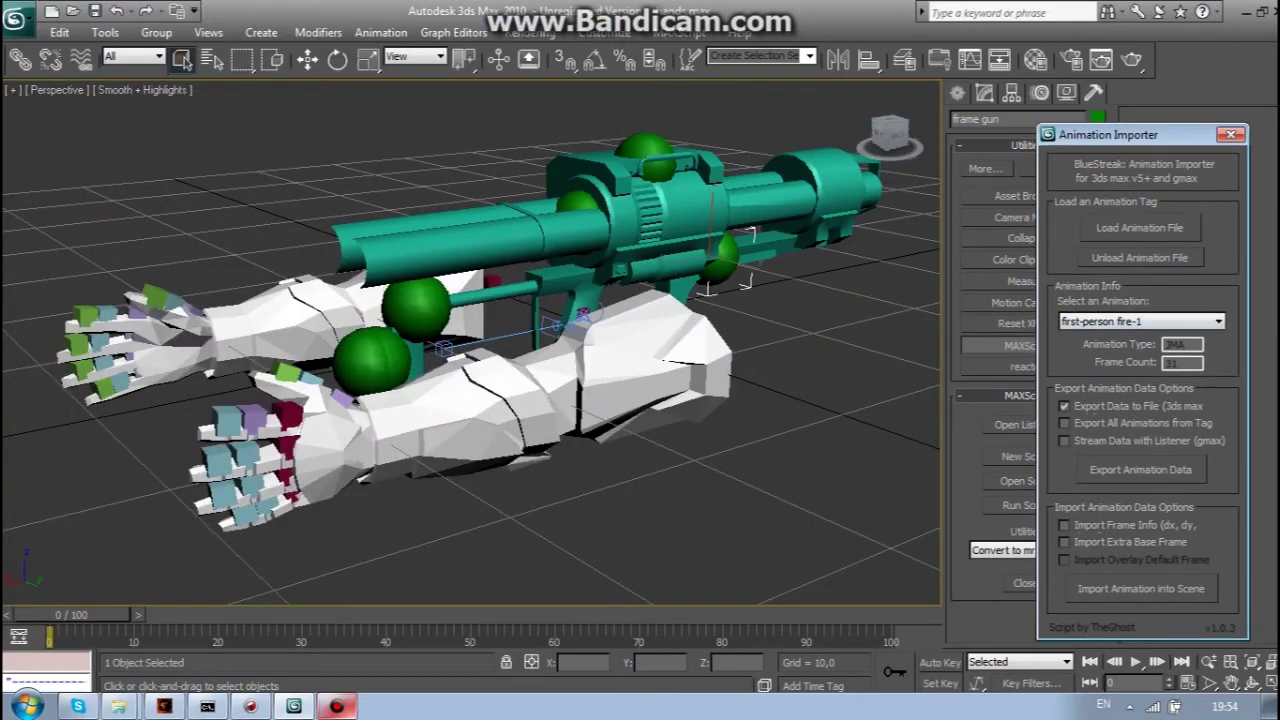
# - Import the first-person melee animation into the scene despite the crosshair node cautions, and stop its playback to inspect the pose
pyautogui.click(1140, 321)
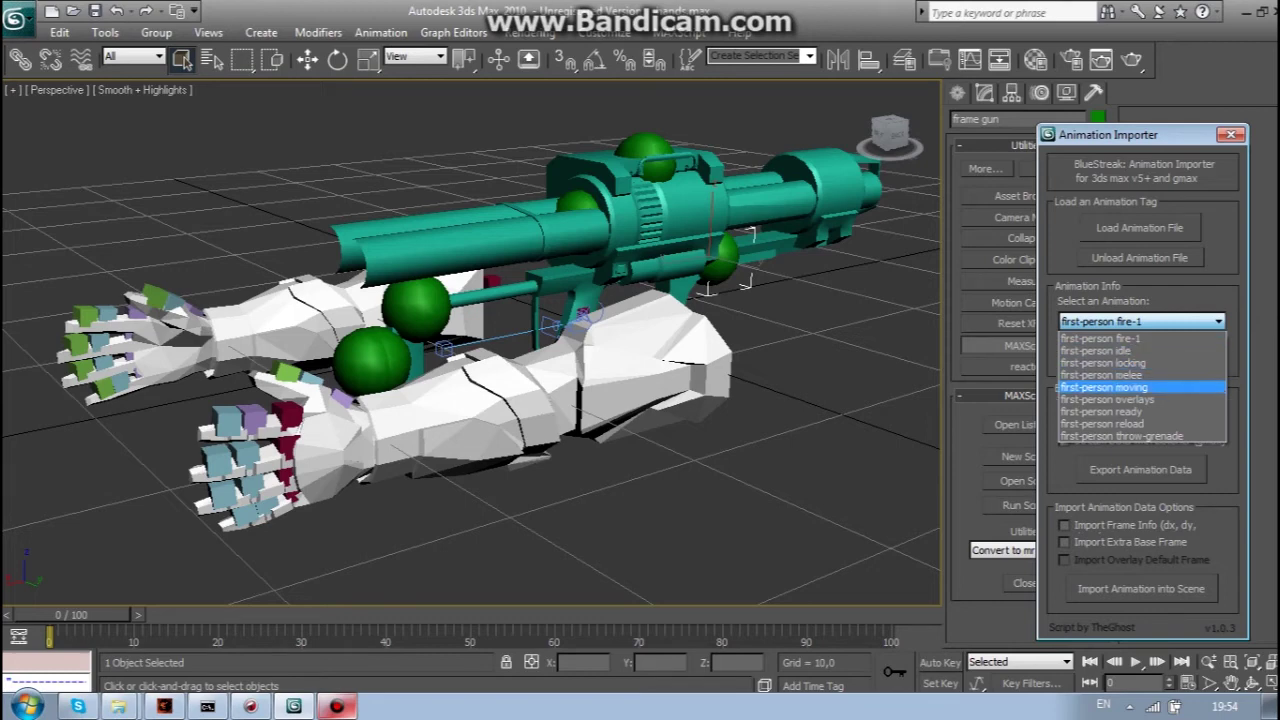
pyautogui.click(1140, 375)
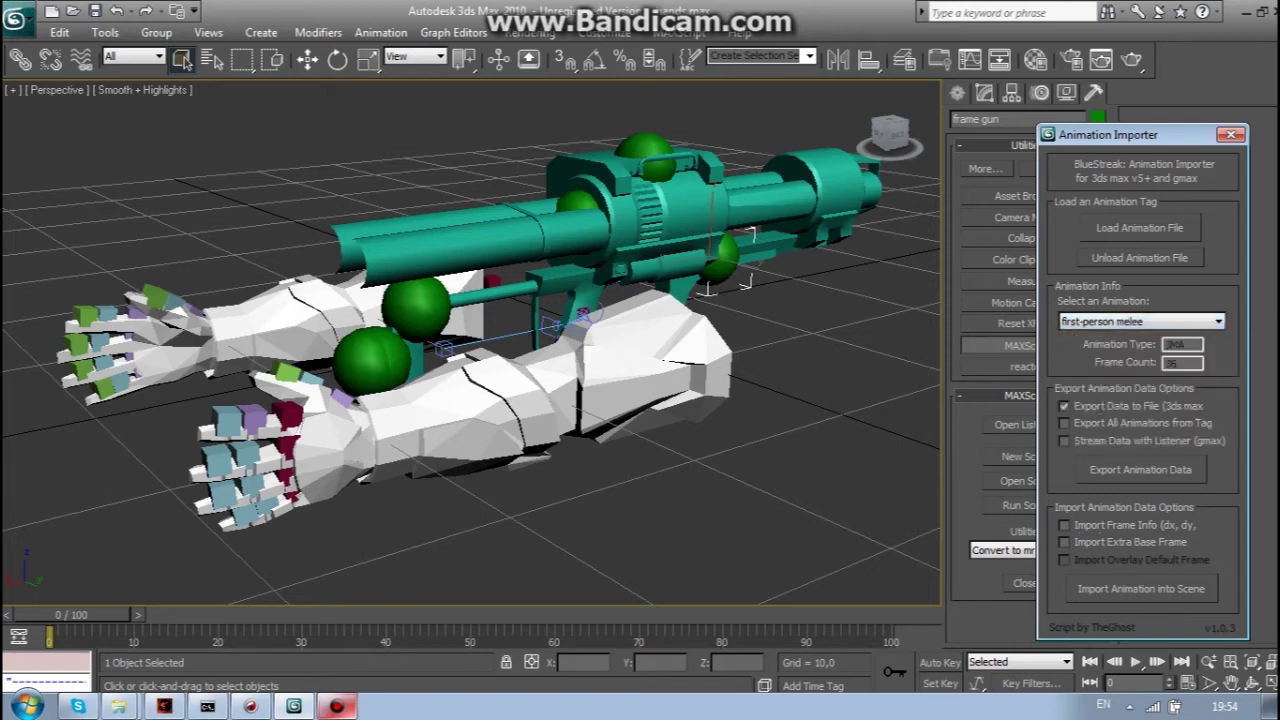
pyautogui.click(1141, 588)
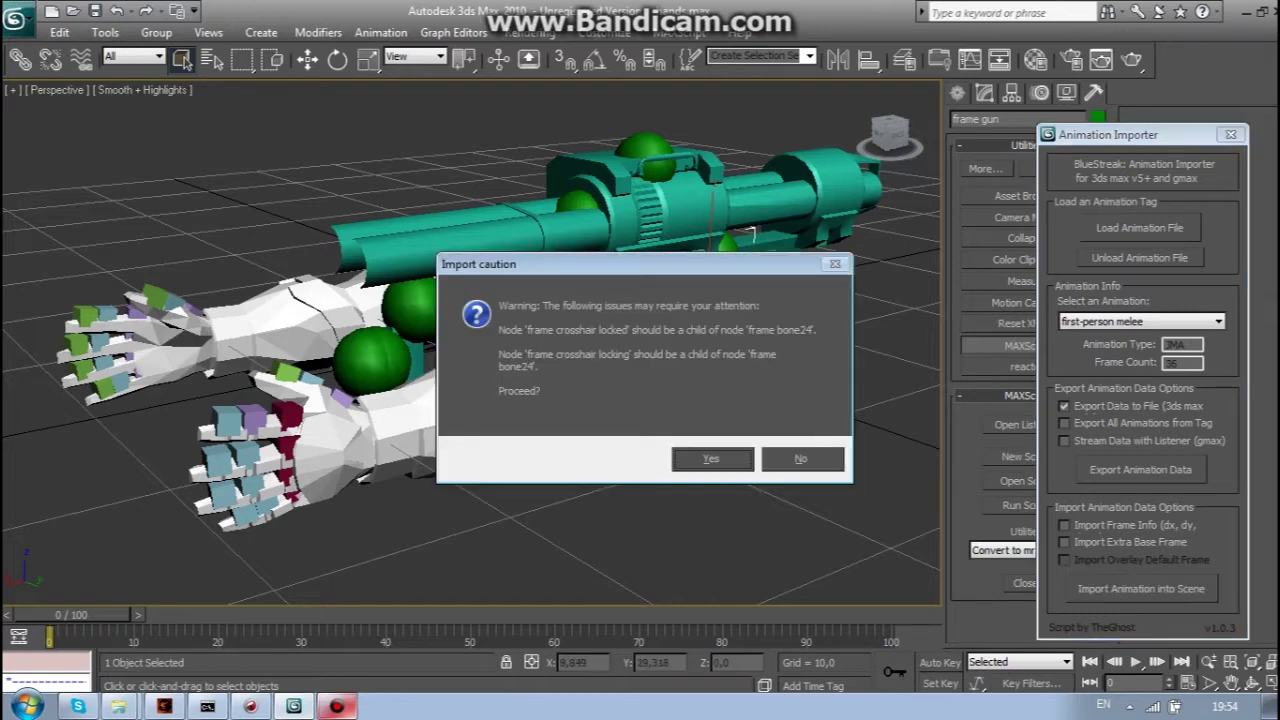
pyautogui.press('Return')
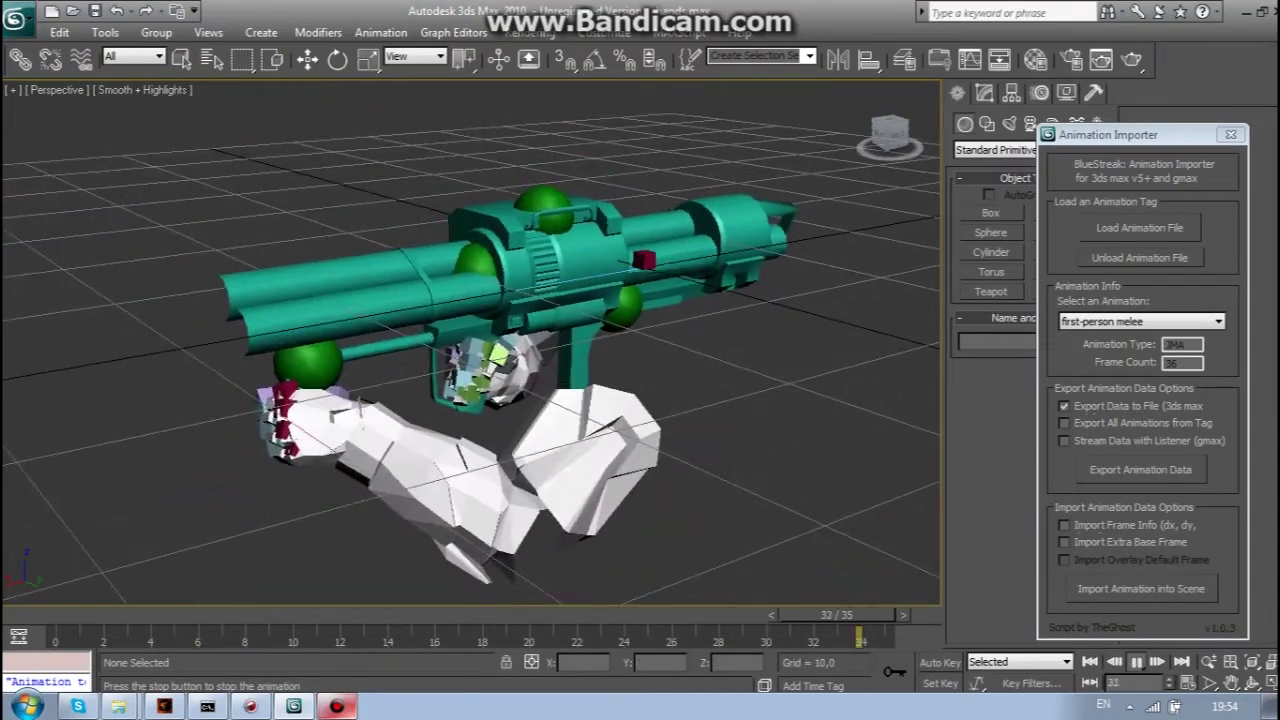
pyautogui.press('Escape')
pyautogui.keyDown('alt'); pyautogui.moveTo(470, 340); pyautogui.dragTo(605, 325, button='middle'); pyautogui.keyUp('alt')
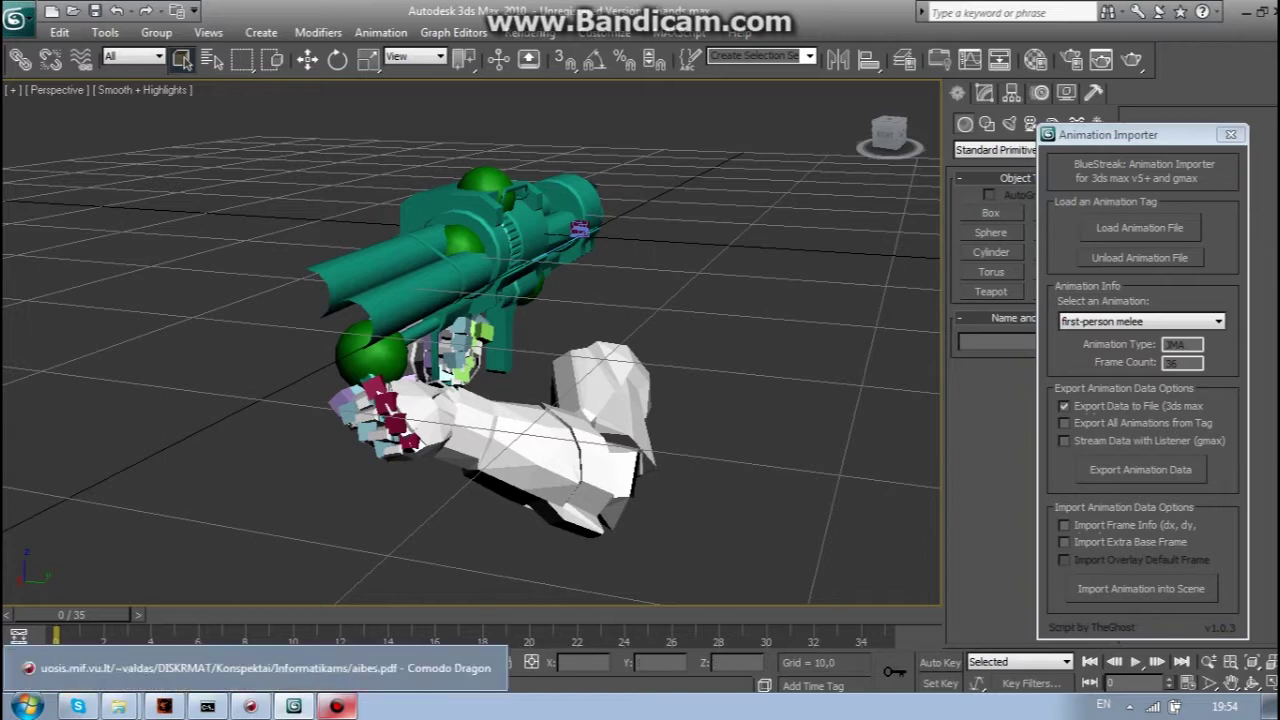
# - In Guerilla, compare the first-person melee entry of tutorial\fp.model_animations with the rocket launcher's fp.model_animations, and return to 3ds Max
pyautogui.click(164, 706)
pyautogui.click(850, 112)
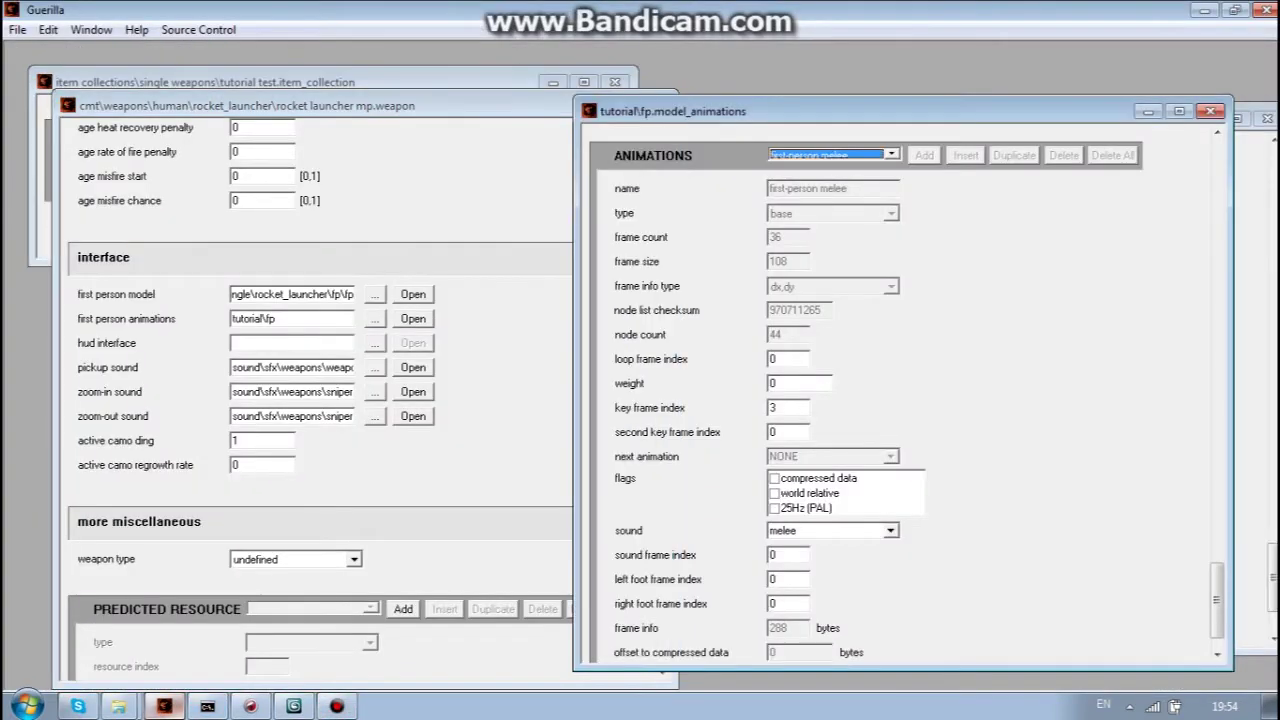
pyautogui.moveTo(850, 112); pyautogui.dragTo(238, 112)
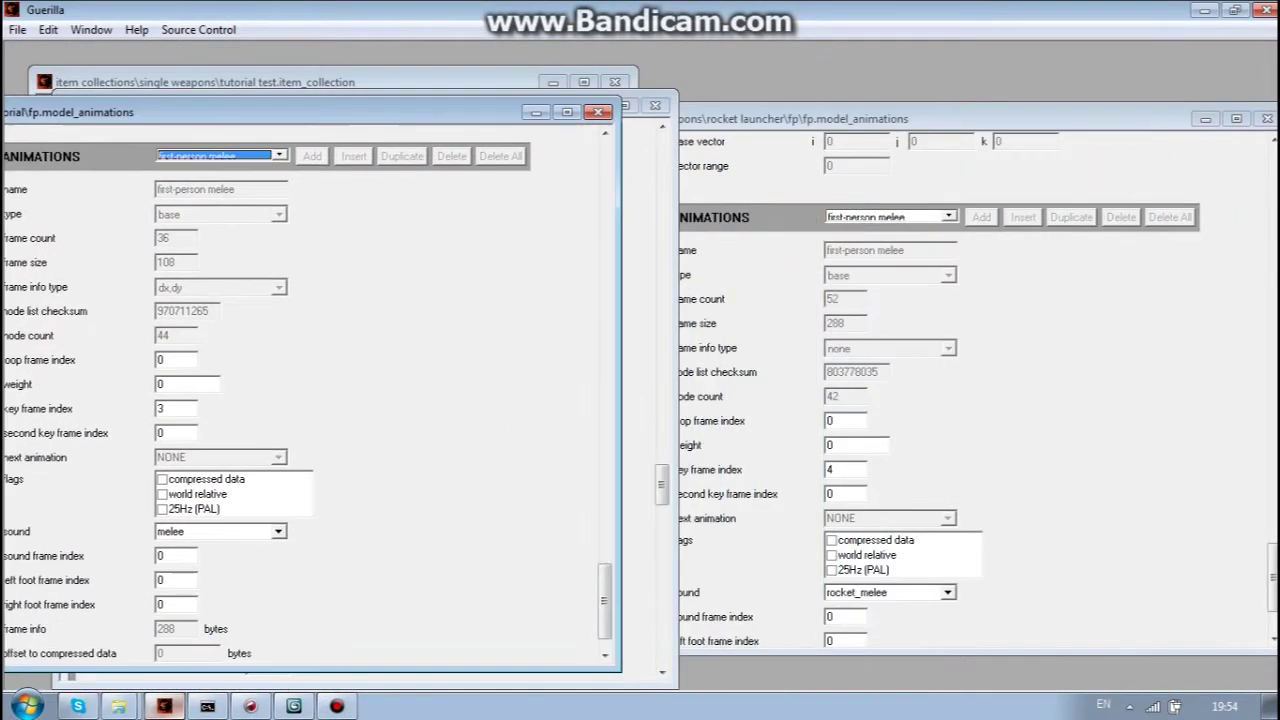
pyautogui.click(294, 706)
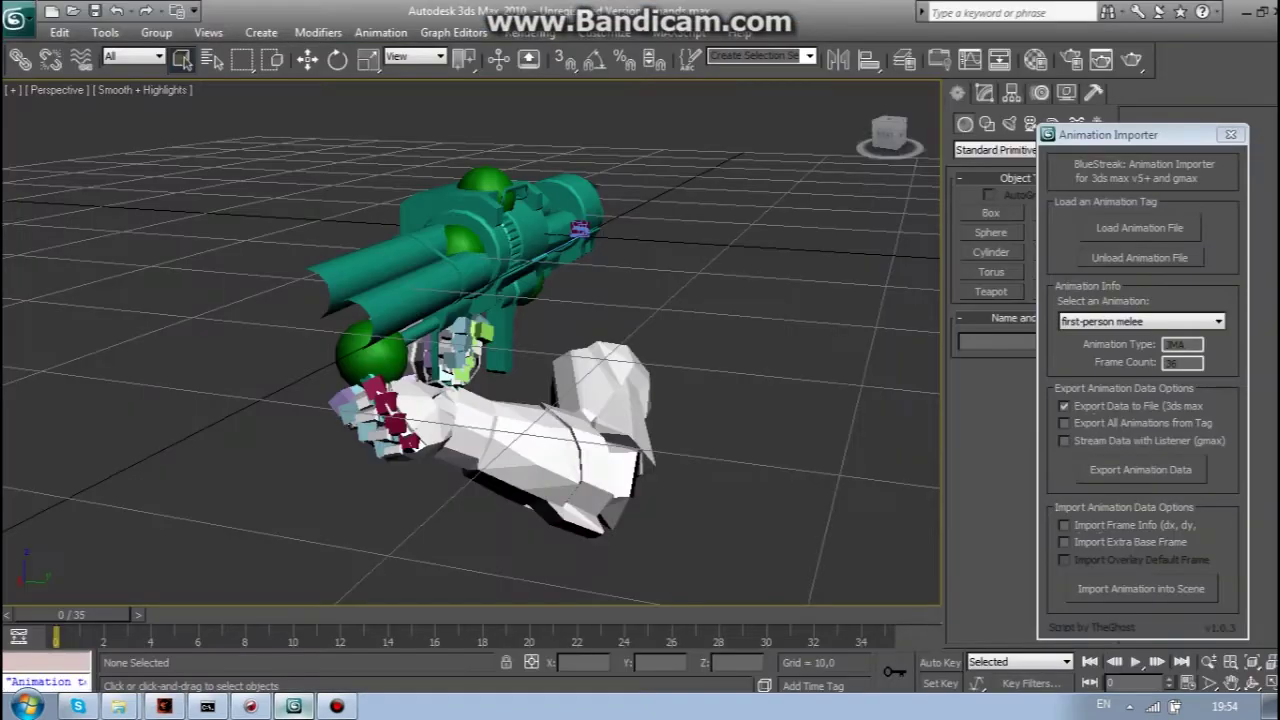
pyautogui.click(164, 706)
pyautogui.click(850, 119)
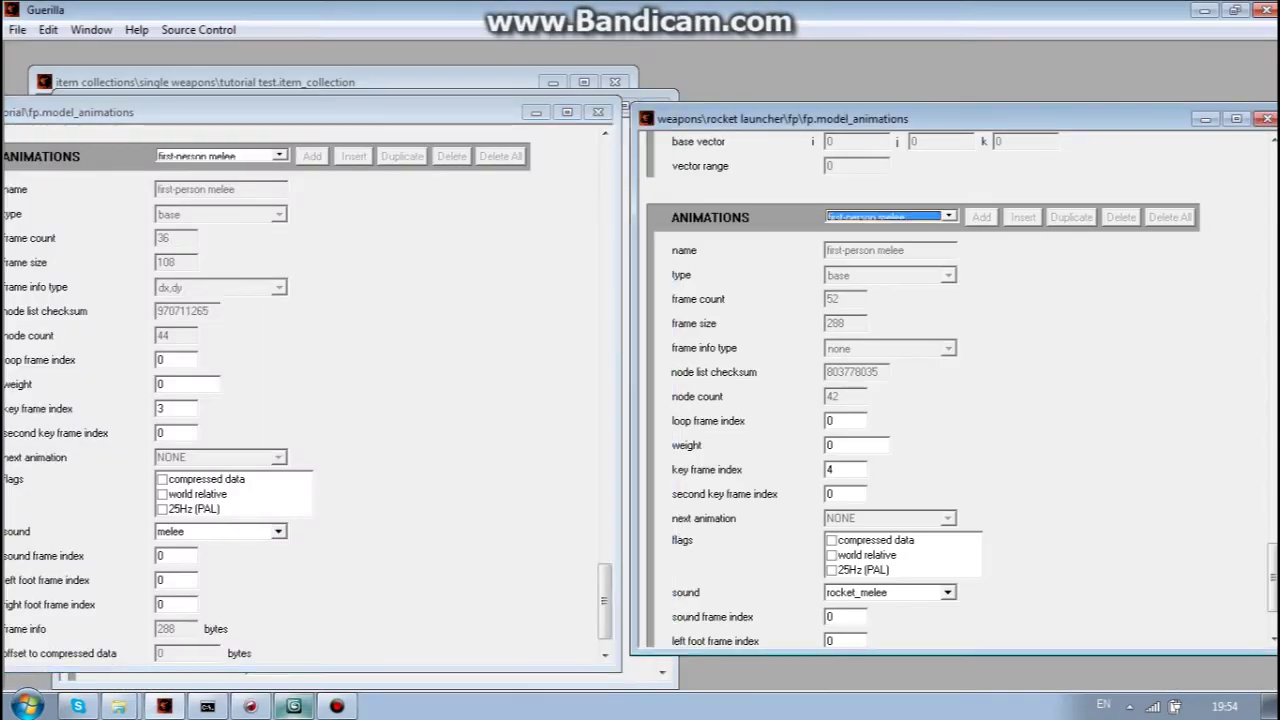
pyautogui.hotkey('alt', 'Tab')
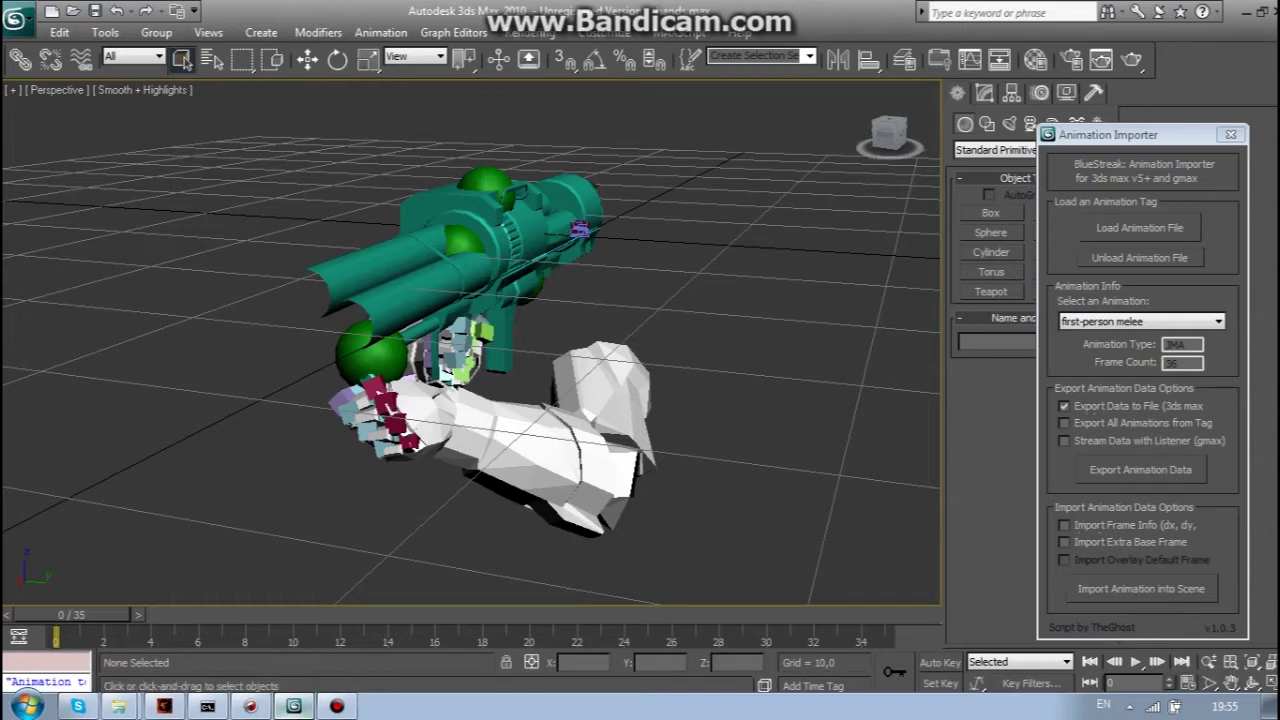
# - Set the animation's frame count to 52, accept the time re-scale, and preview the playback before returning to the start frame
pyautogui.click(1187, 682)
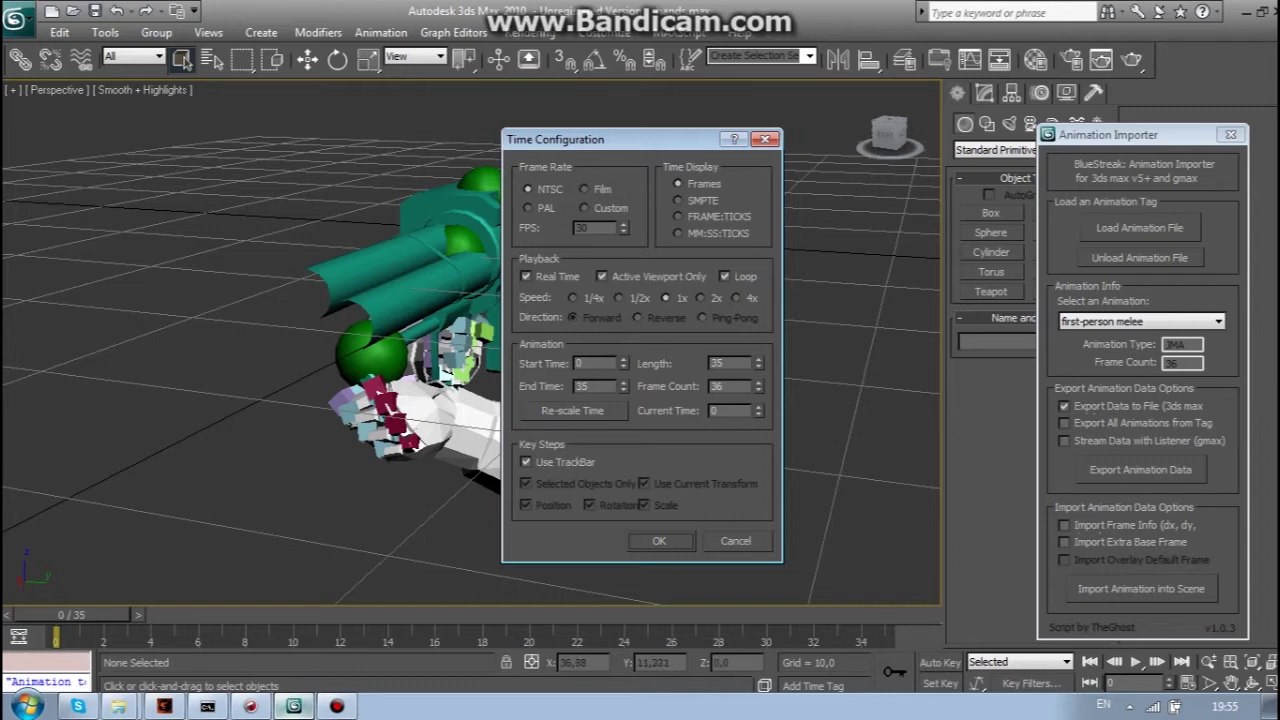
pyautogui.moveTo(560, 139); pyautogui.dragTo(795, 133)
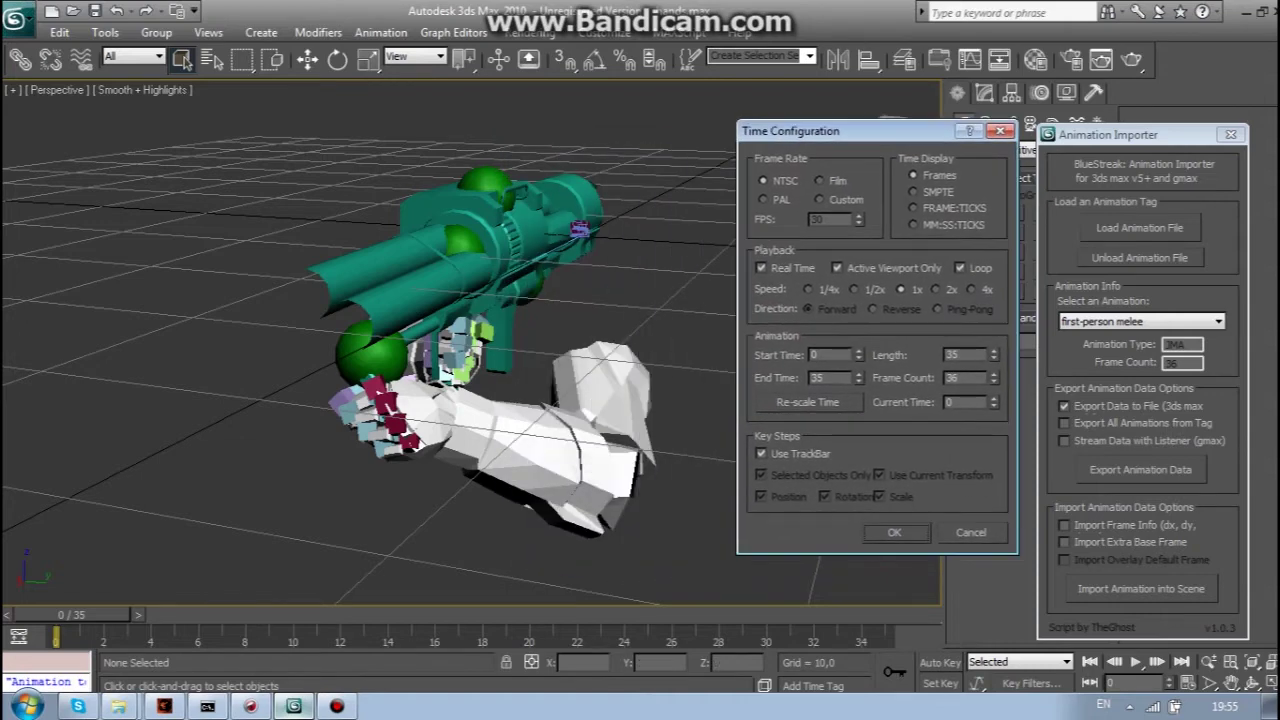
pyautogui.doubleClick(953, 378)
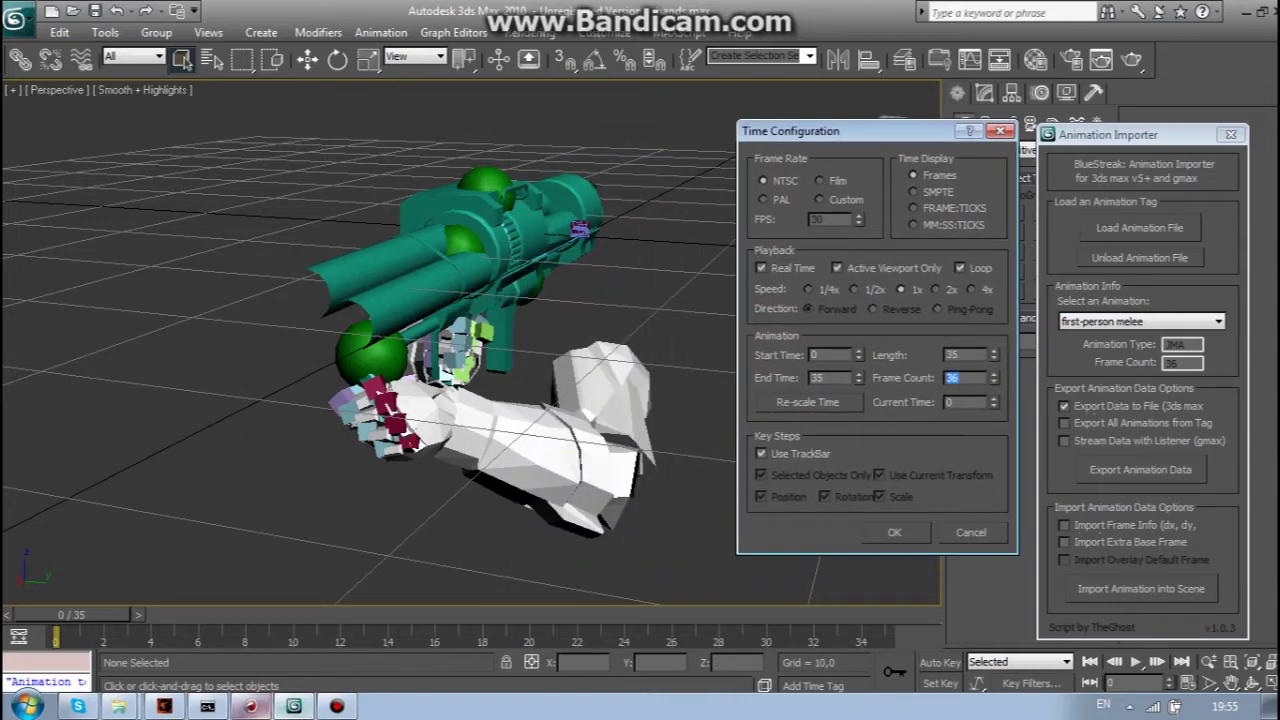
pyautogui.click(165, 706)
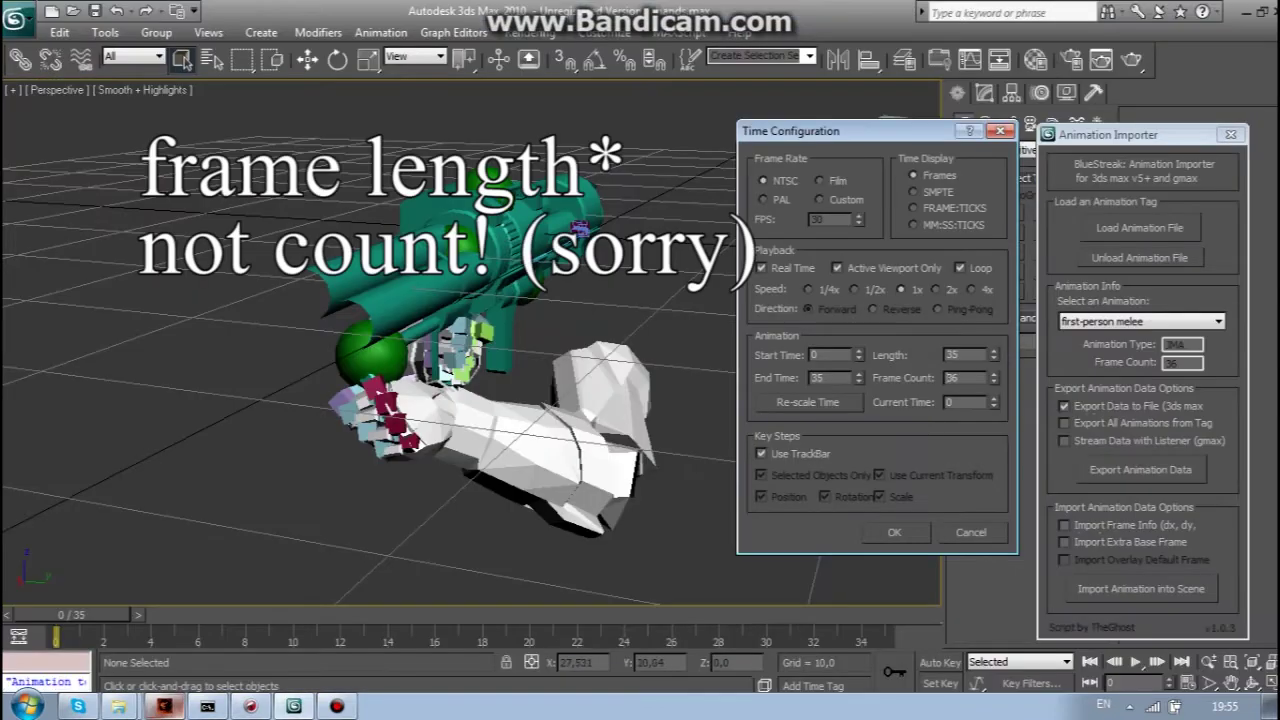
pyautogui.doubleClick(953, 378)
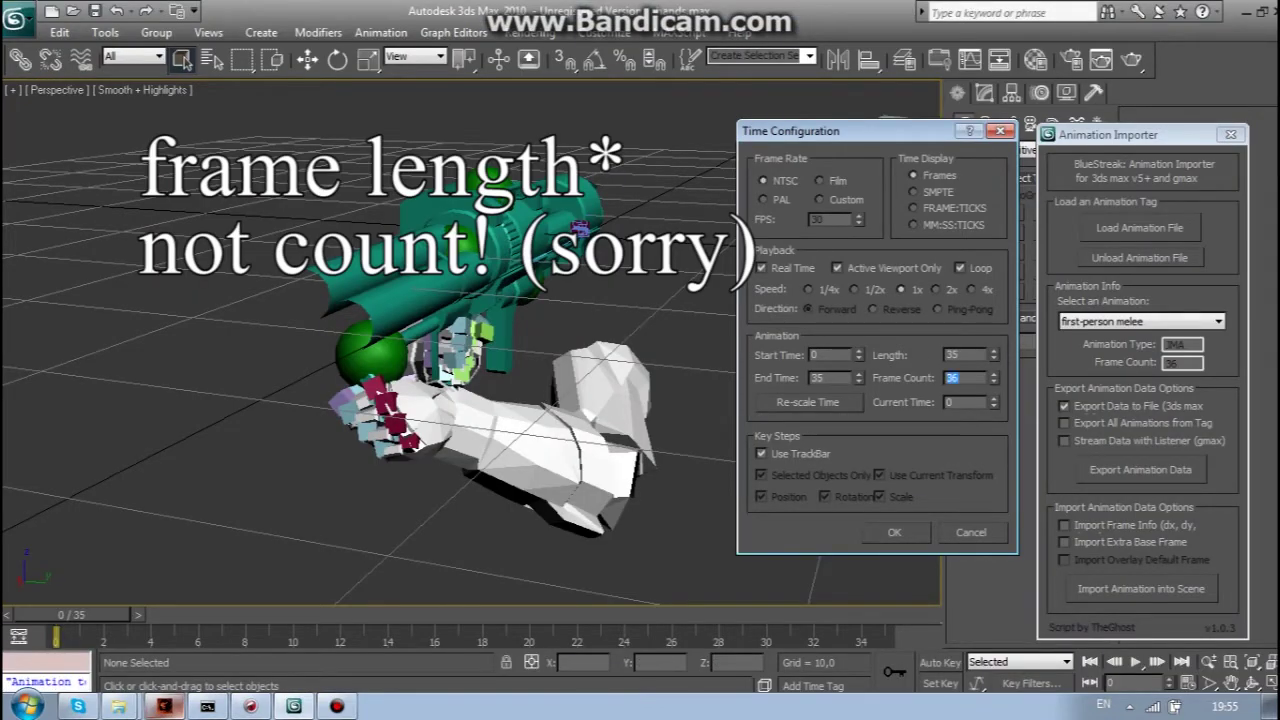
pyautogui.write('52')
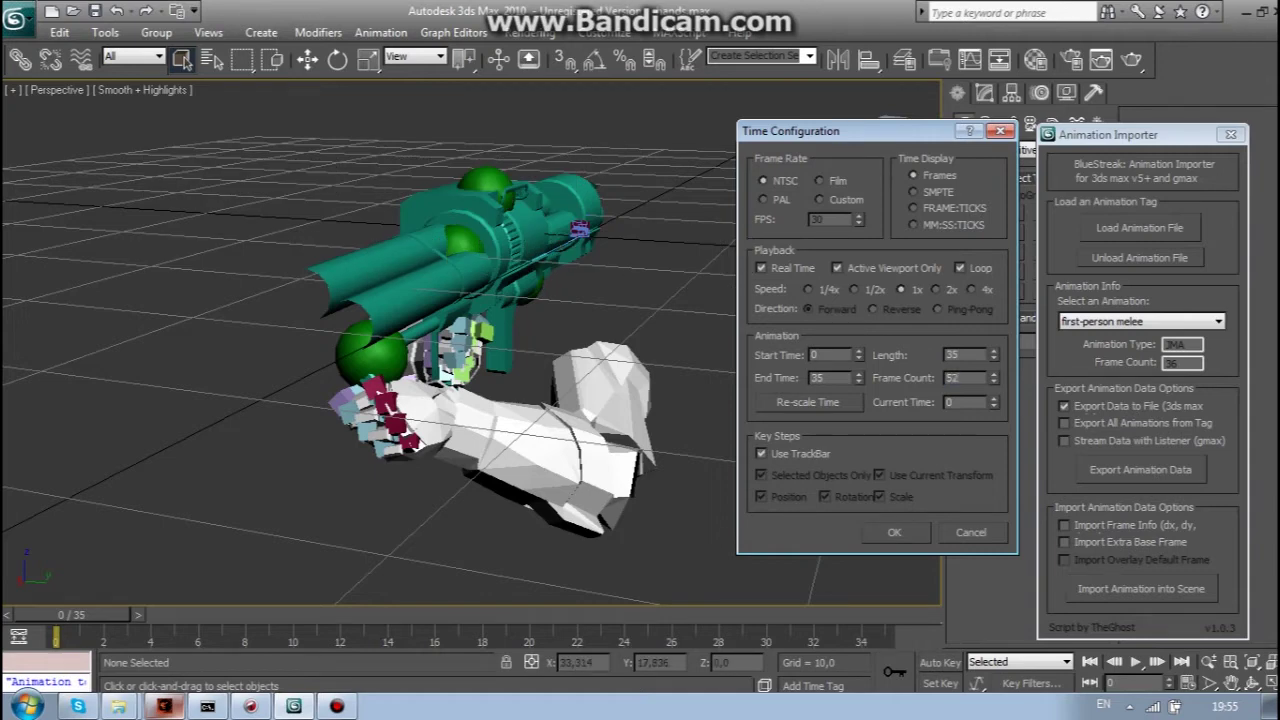
pyautogui.click(808, 402)
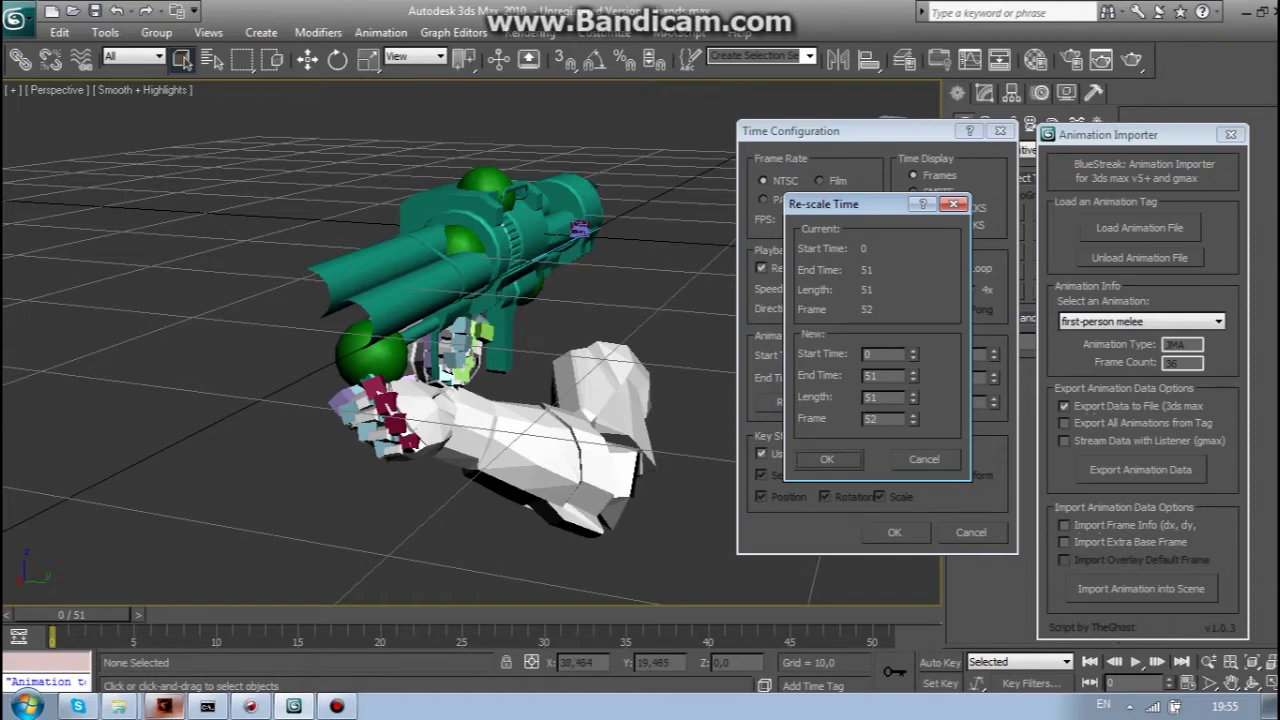
pyautogui.click(827, 460)
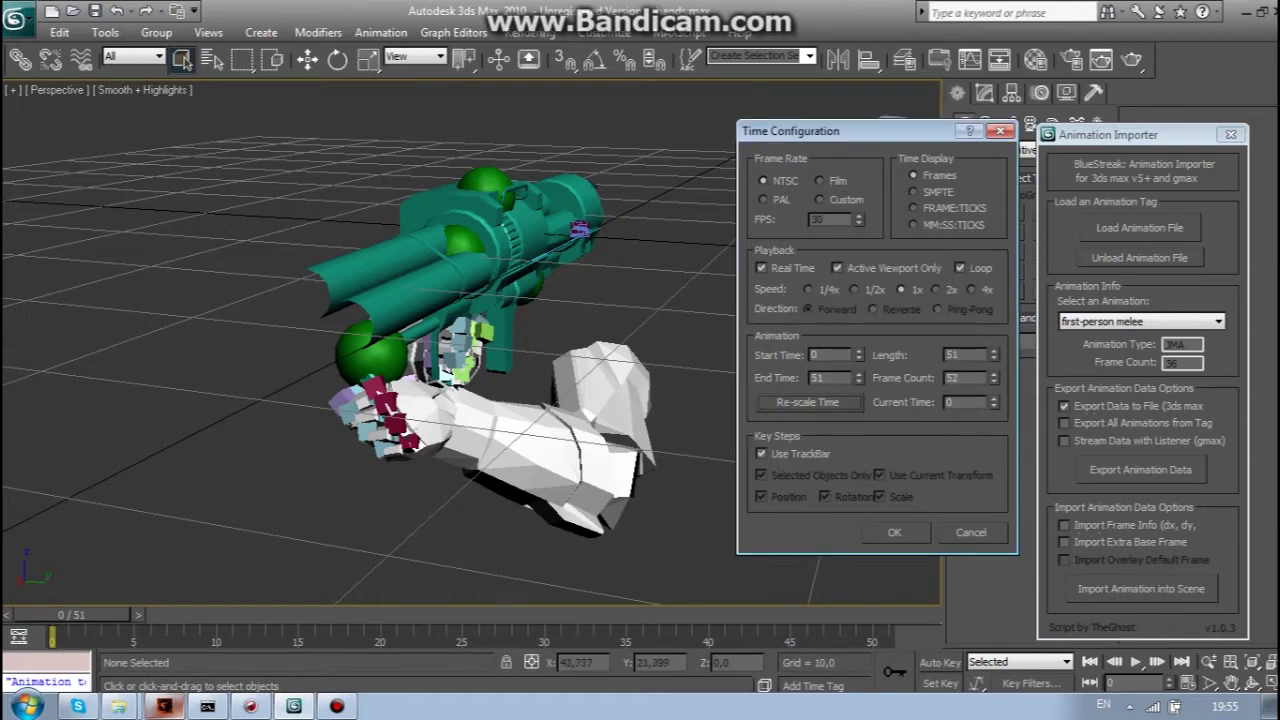
pyautogui.click(895, 533)
pyautogui.click(1136, 661)
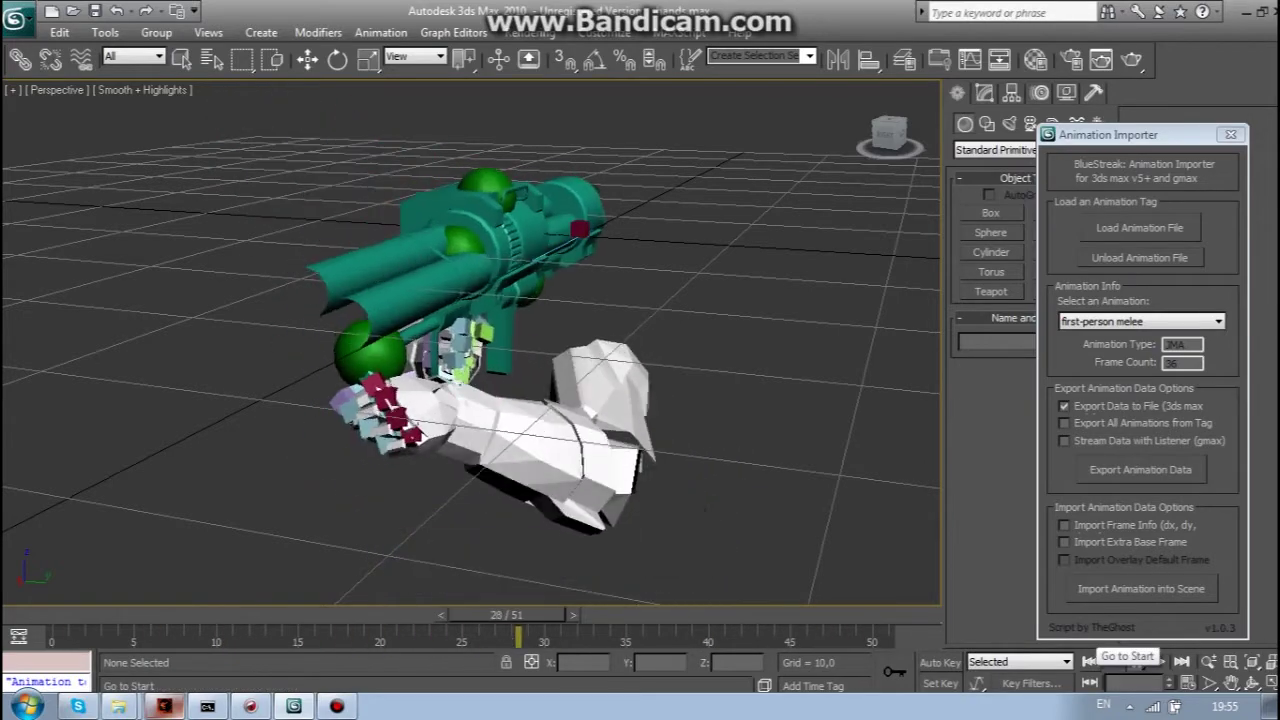
pyautogui.click(1089, 660)
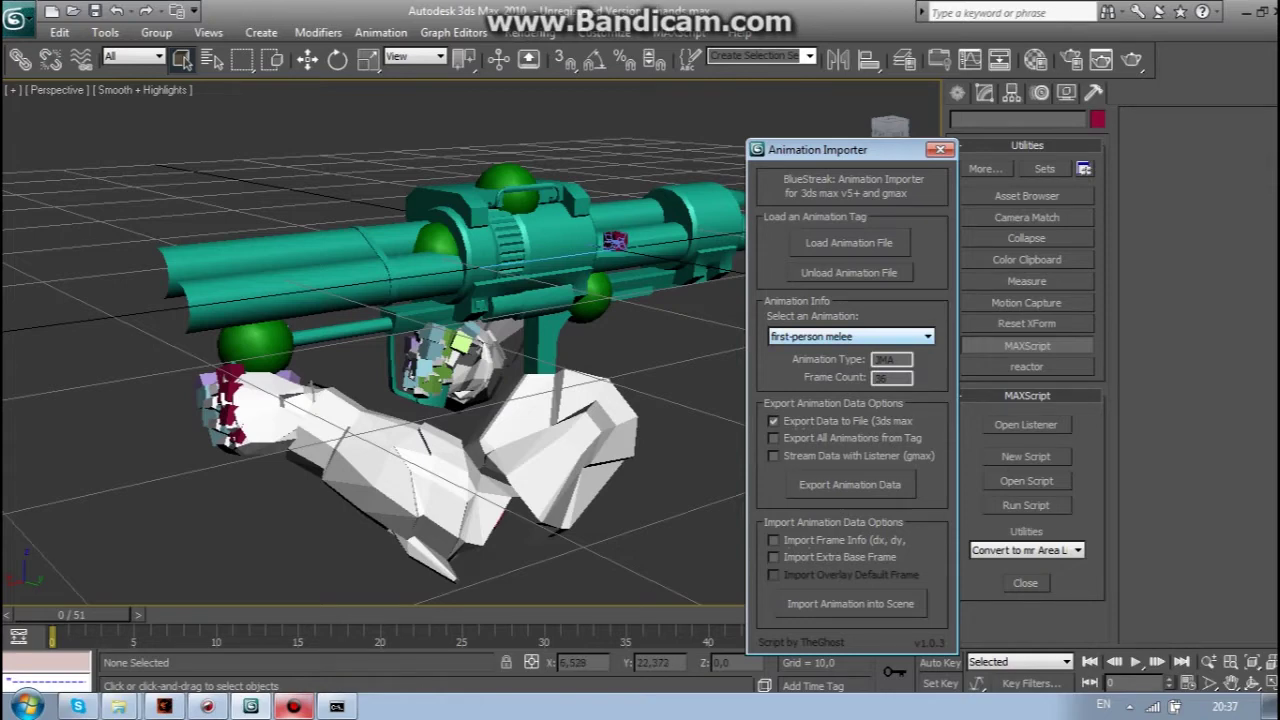
pyautogui.click(850, 337)
pyautogui.click(850, 337)
pyautogui.click(850, 337)
pyautogui.click(850, 337)
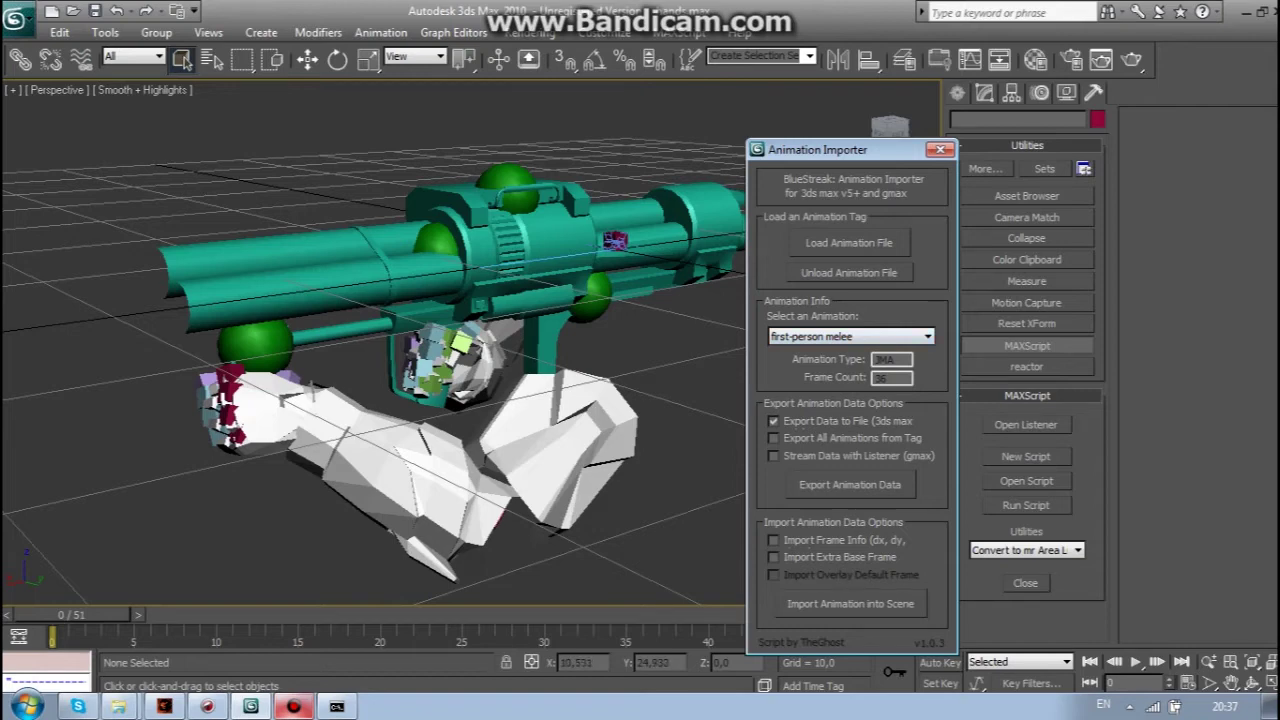
# - Run the cad_animationExporter_compact.mse script and start an animation export to file
pyautogui.click(1026, 505)
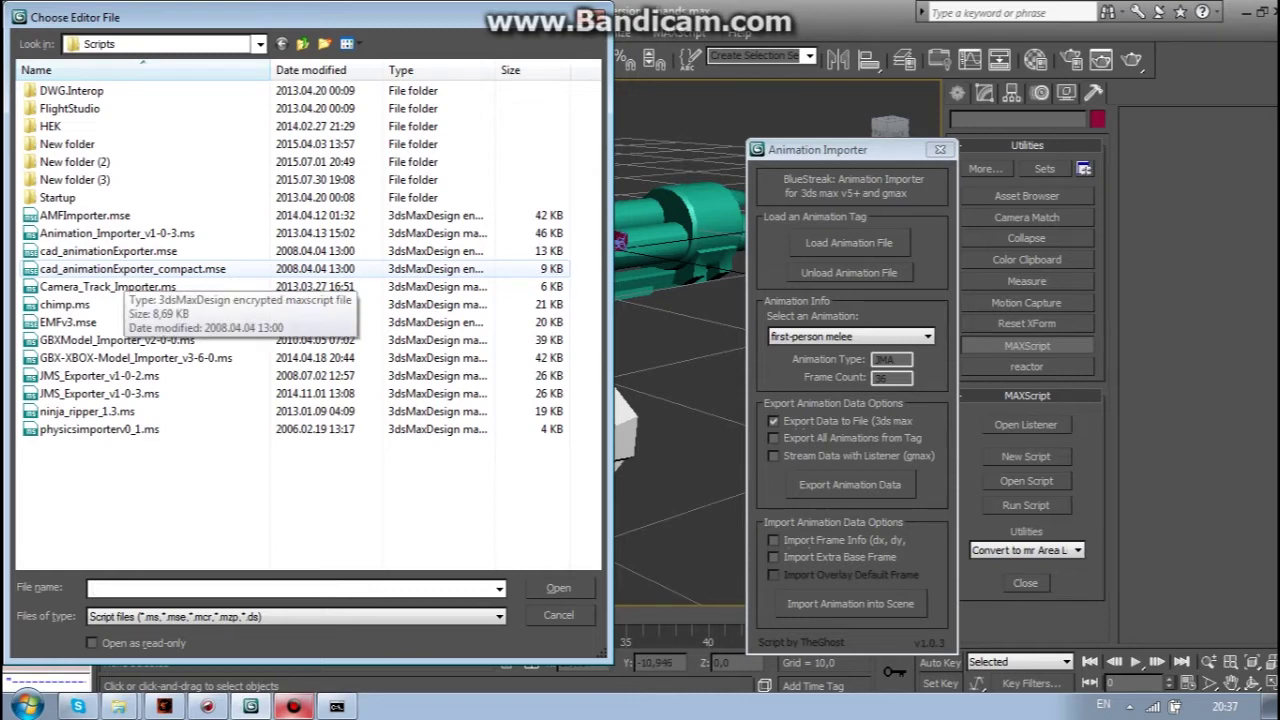
pyautogui.doubleClick(132, 269)
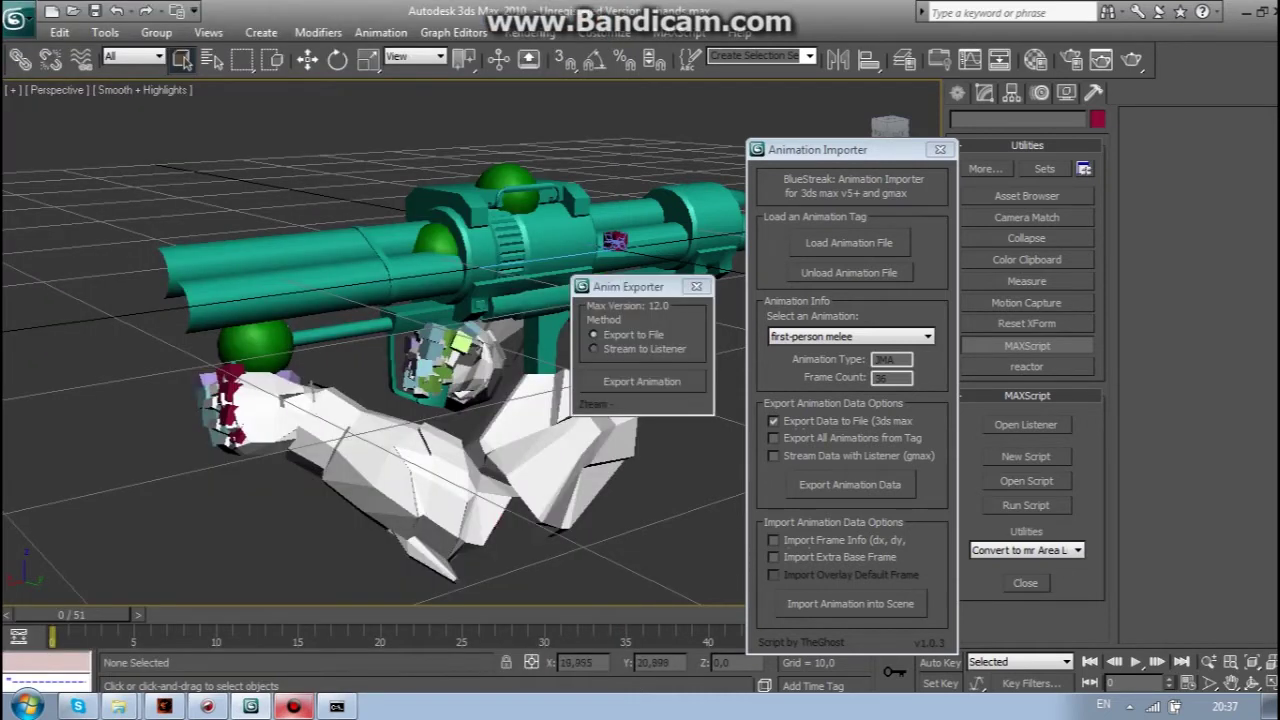
pyautogui.click(642, 381)
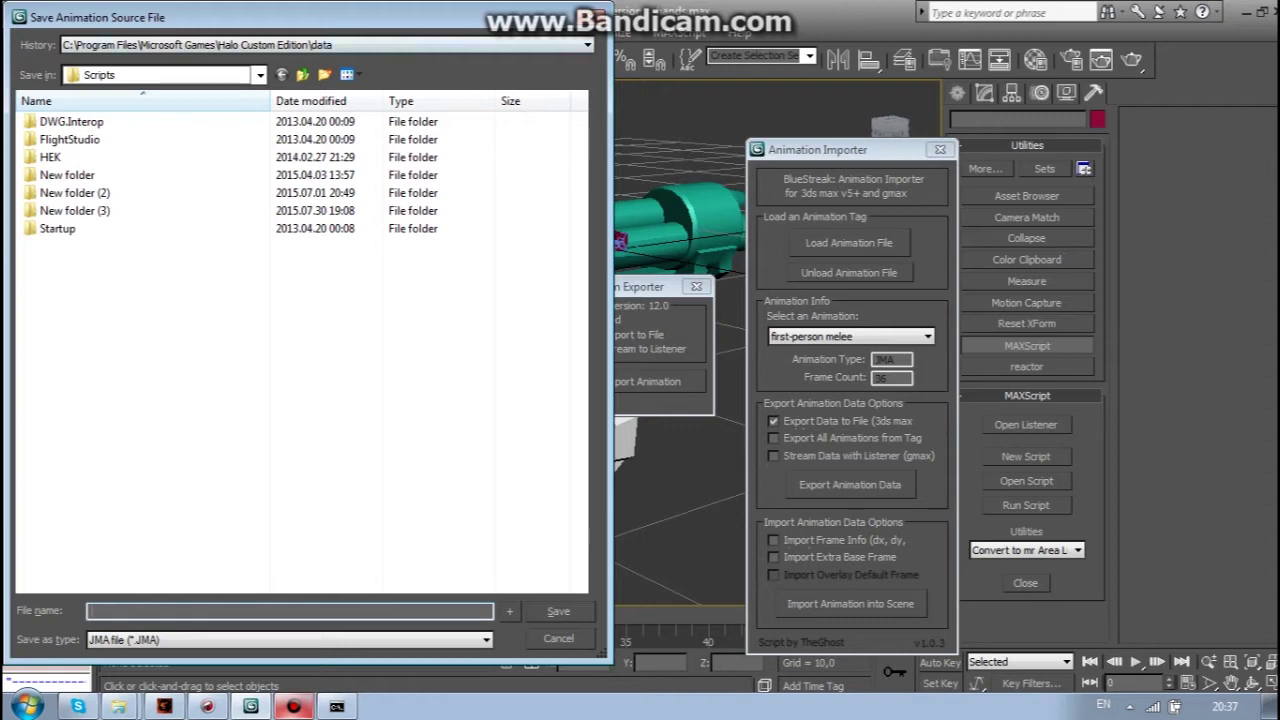
# - Create a folder named animations inside Halo Custom Edition's data\tutorial\fp folder and open it as the save location
pyautogui.click(587, 45)
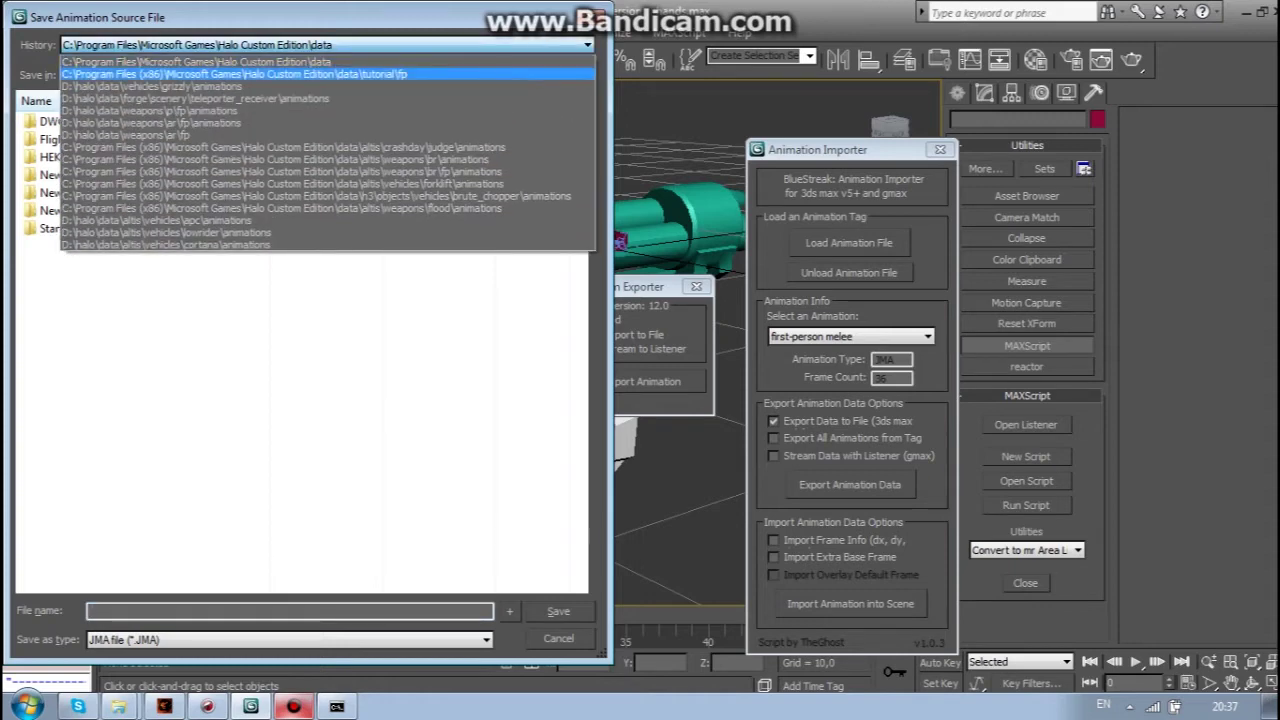
pyautogui.click(235, 74)
pyautogui.click(324, 75)
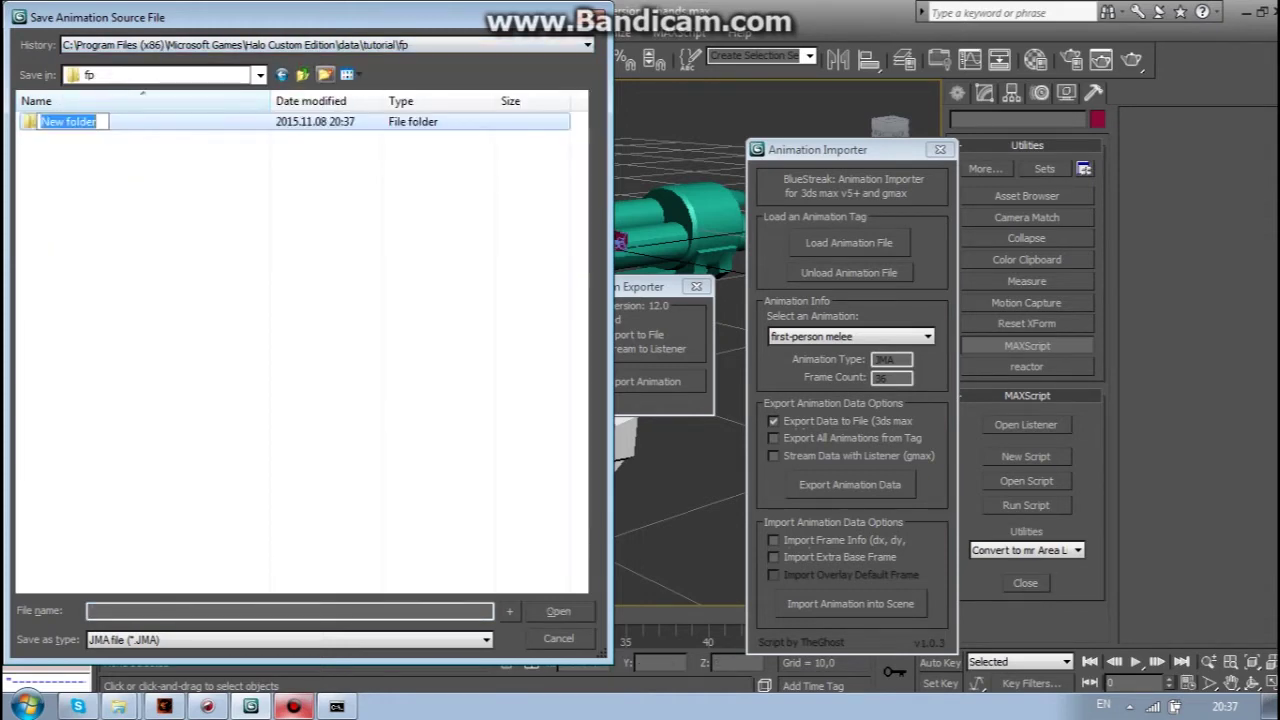
pyautogui.write('animati')
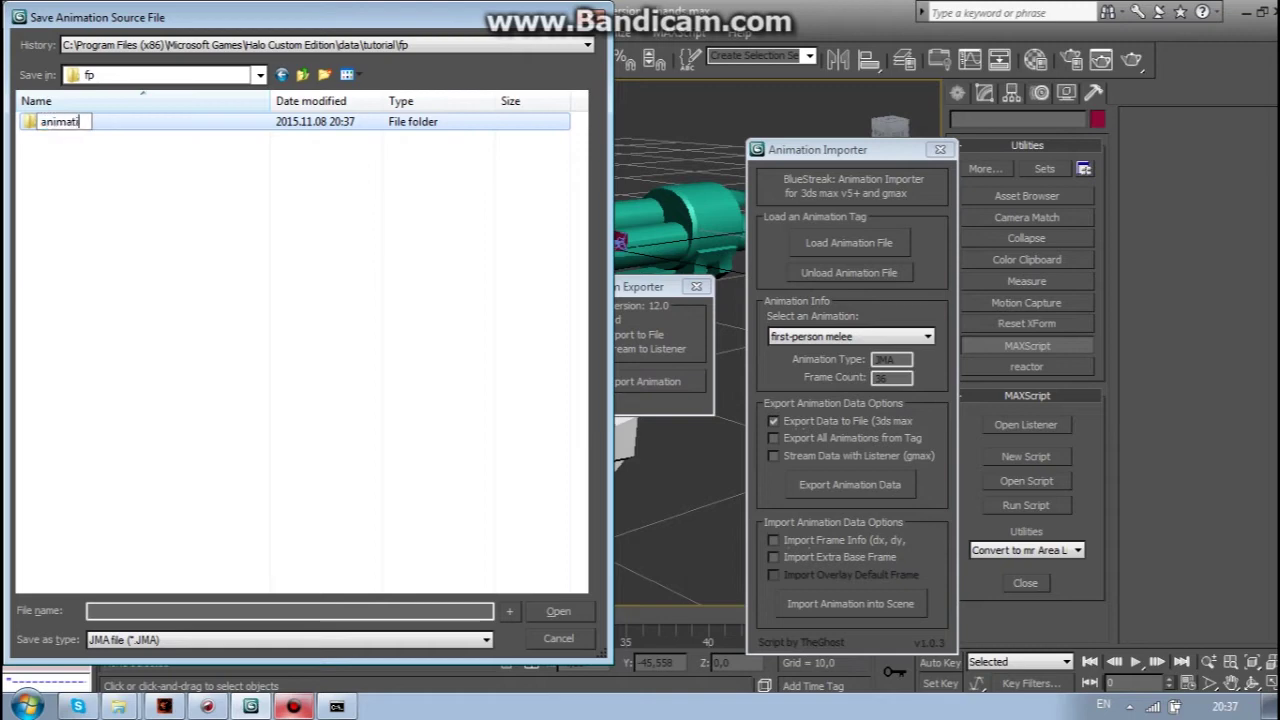
pyautogui.write('ons')
pyautogui.press('Return')
pyautogui.press('Return')
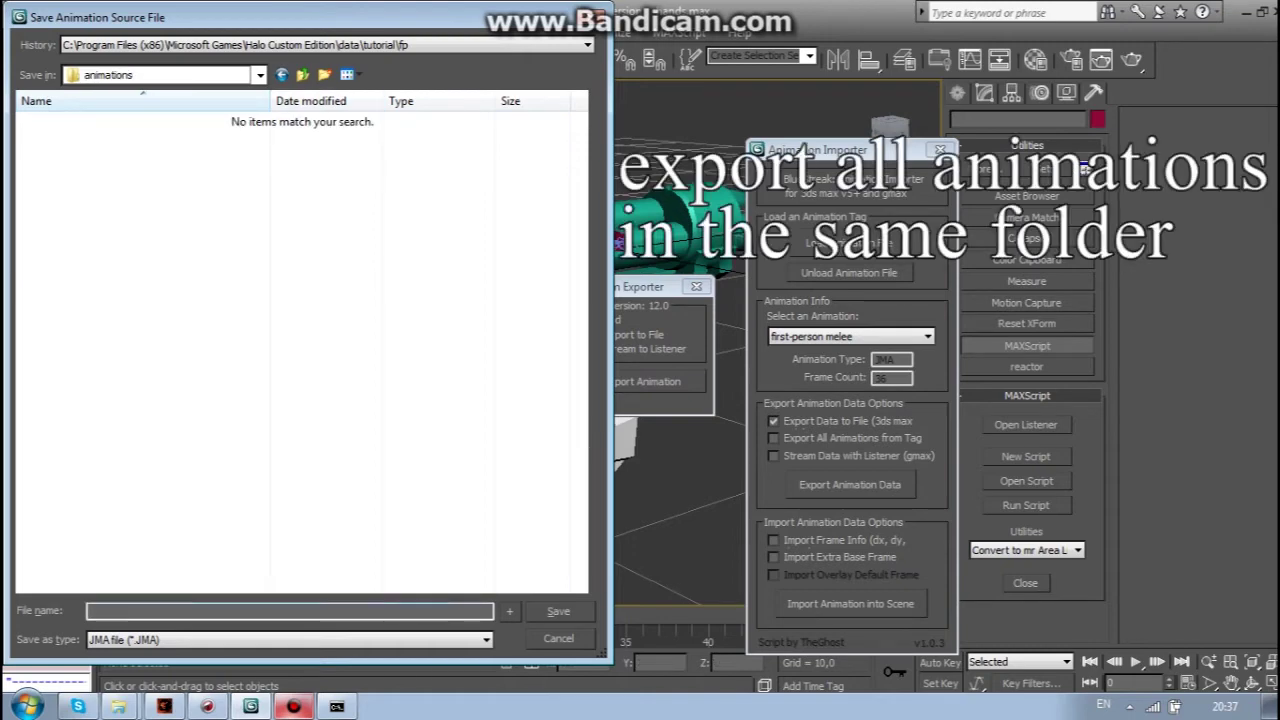
# - Export the animation as a JMA file named first-person melee and close the exporter
pyautogui.write('first-person')
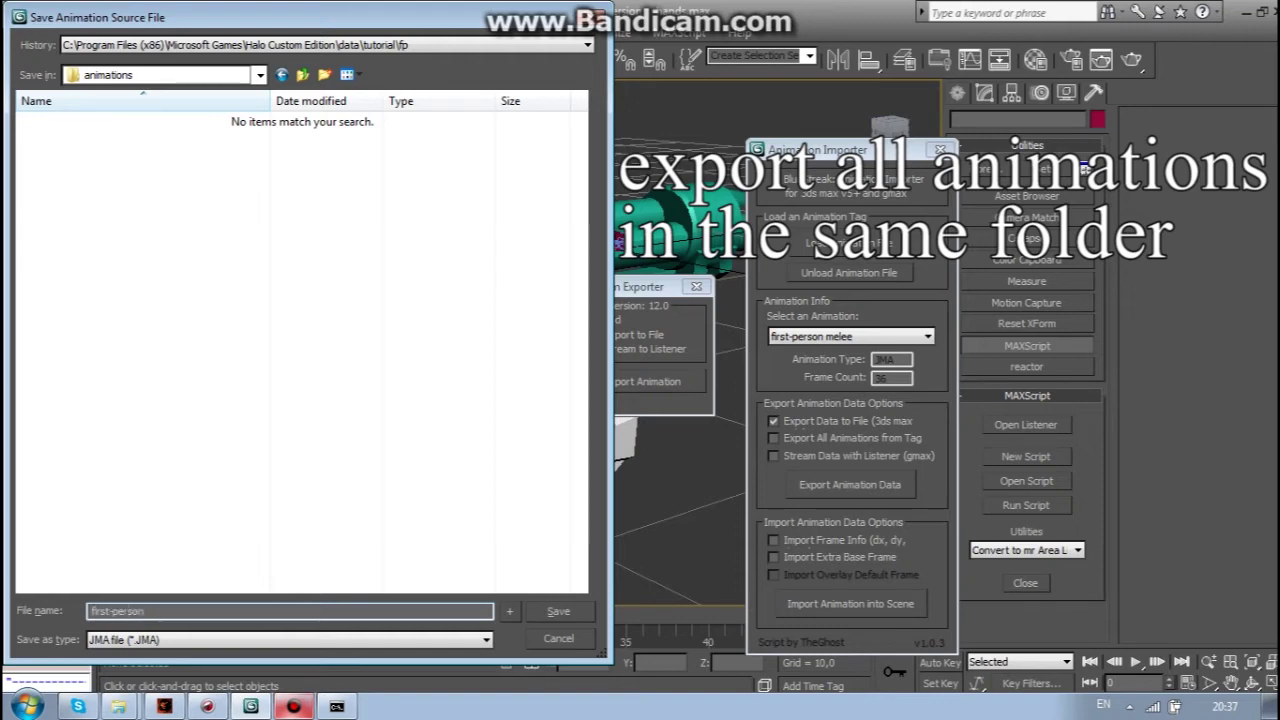
pyautogui.write(' melee')
pyautogui.press('Return')
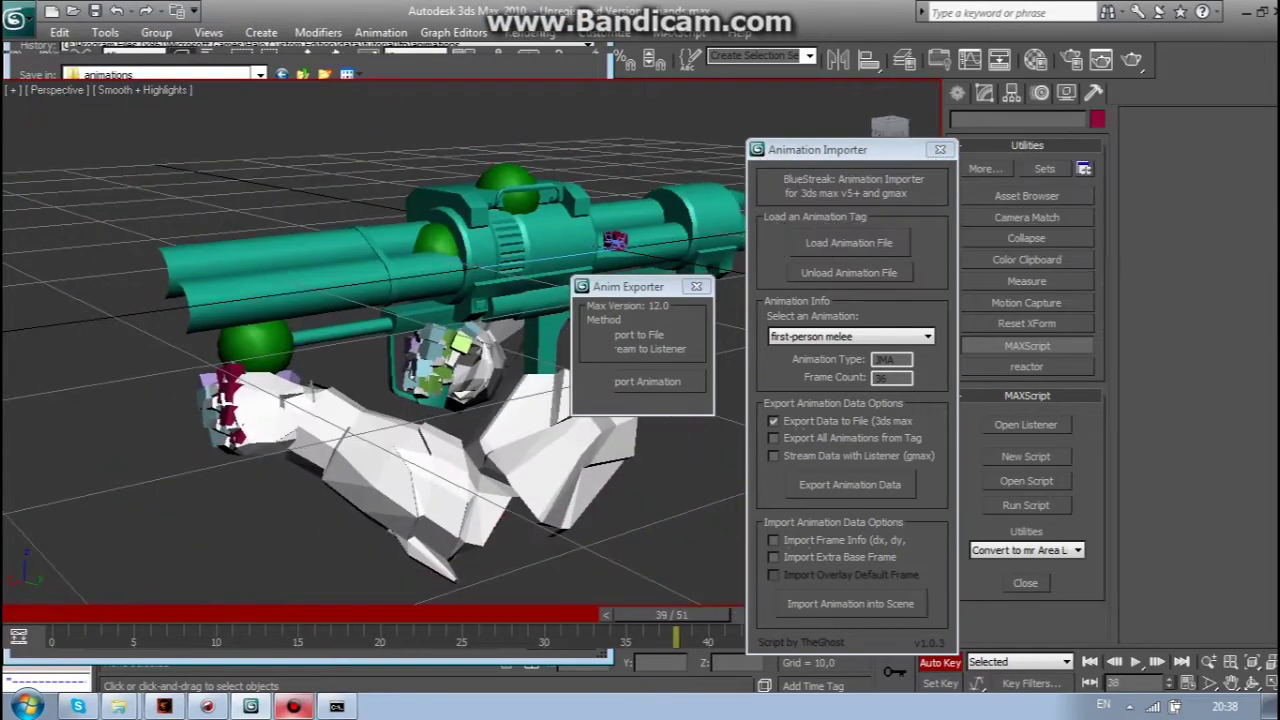
pyautogui.click(660, 418)
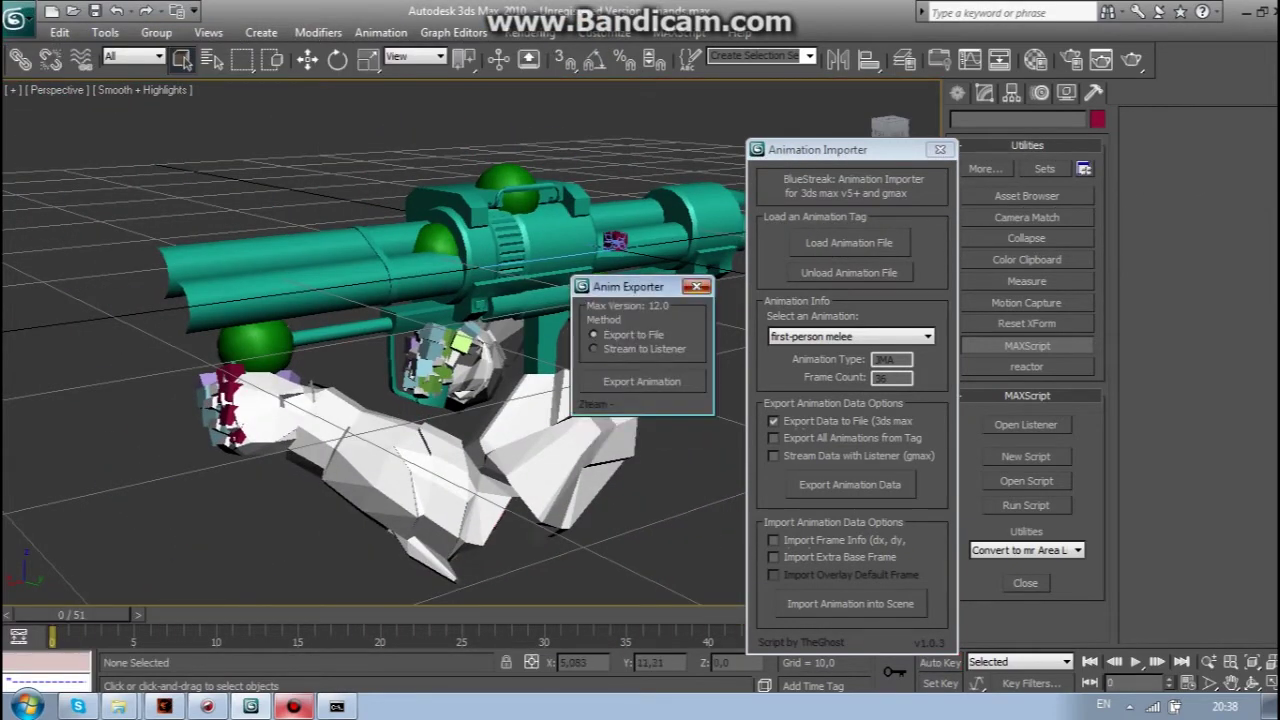
pyautogui.click(696, 286)
# - Switch to the command prompt and compile the exported animation with the command tool animations tutorial\fp
pyautogui.click(337, 706)
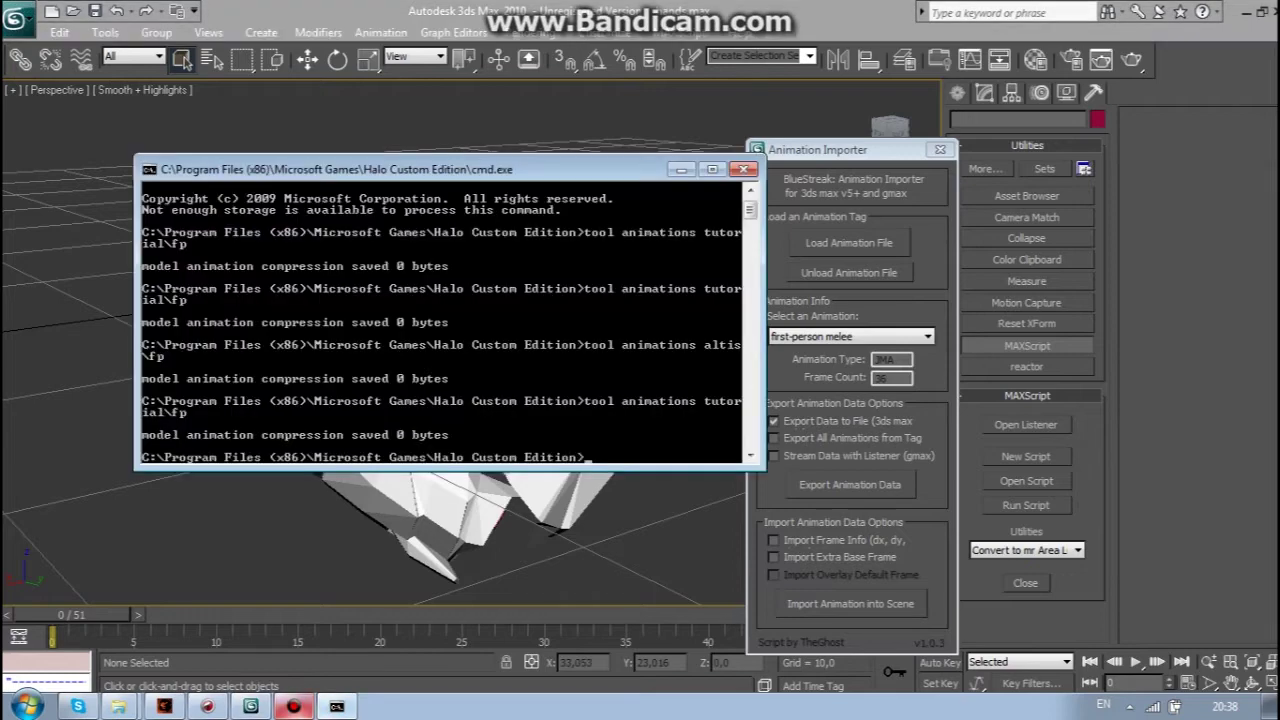
pyautogui.write('too')
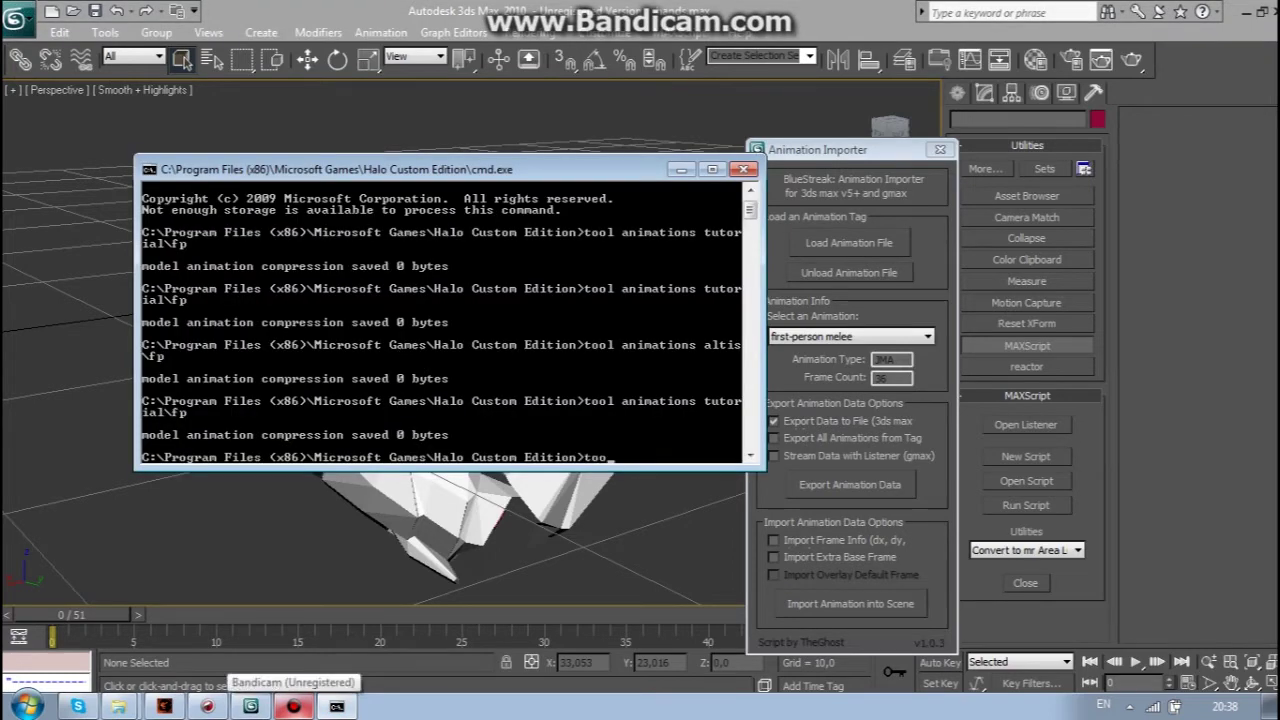
pyautogui.write('l animations')
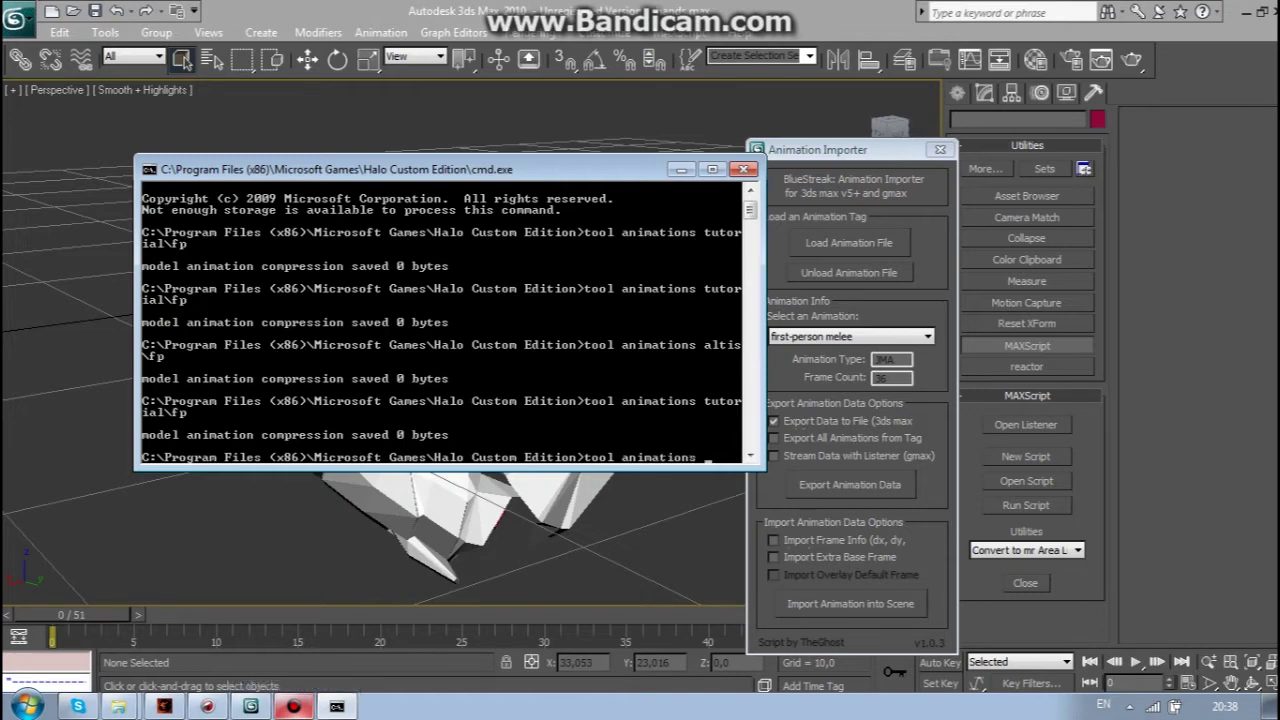
pyautogui.write(' tutorial\\')
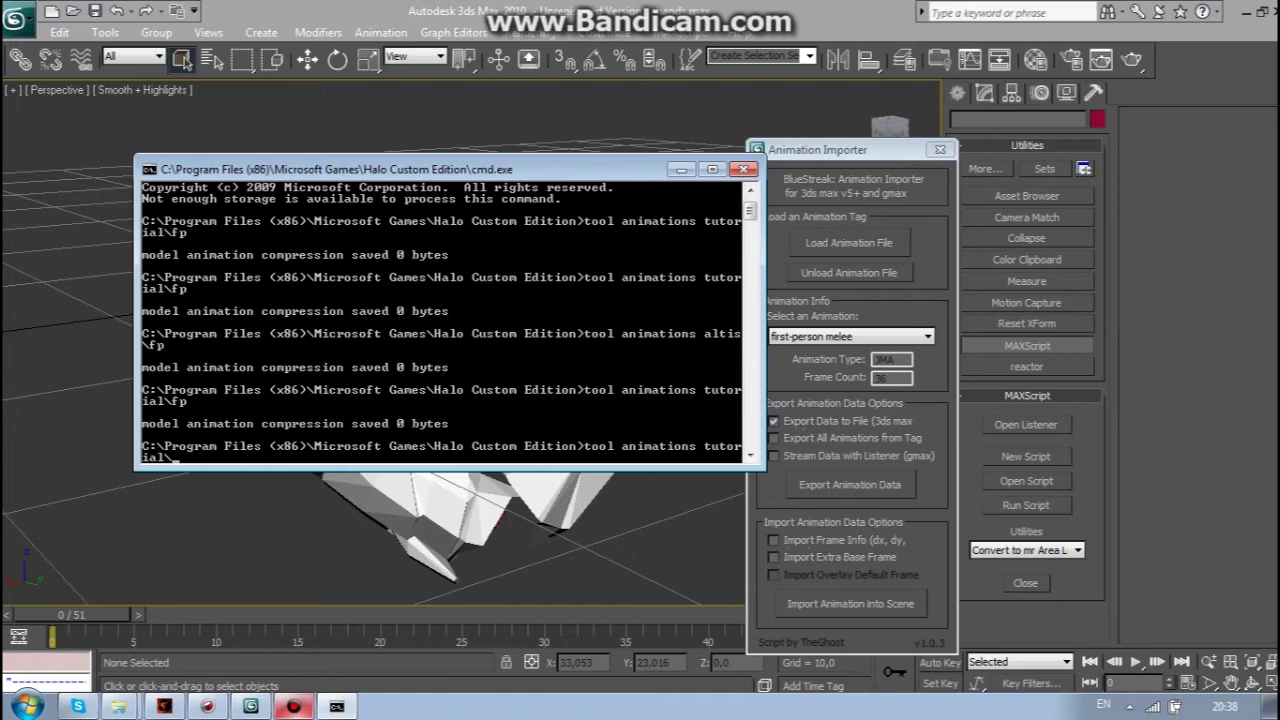
pyautogui.write('\x0cp')
pyautogui.press('Return')
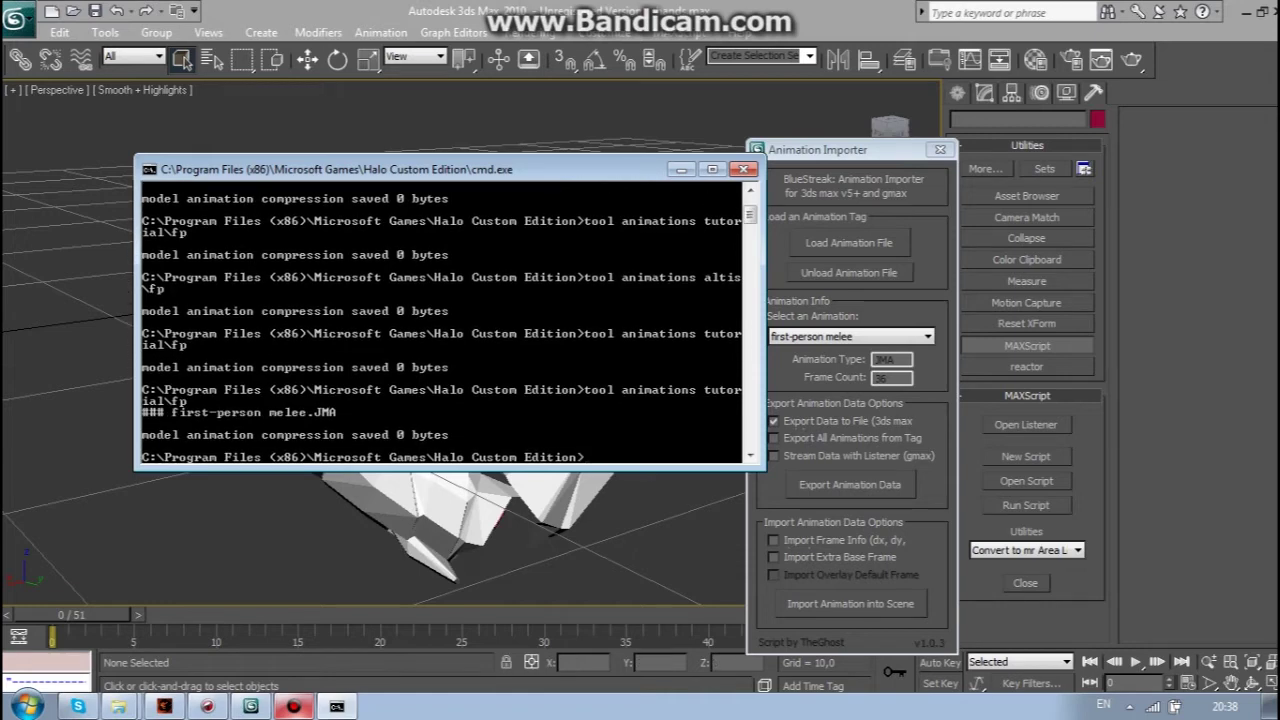
# - Switch to Guerilla and open fp.model_animations from the tags\tutorial\fp folder
pyautogui.click(164, 706)
pyautogui.click(17, 30)
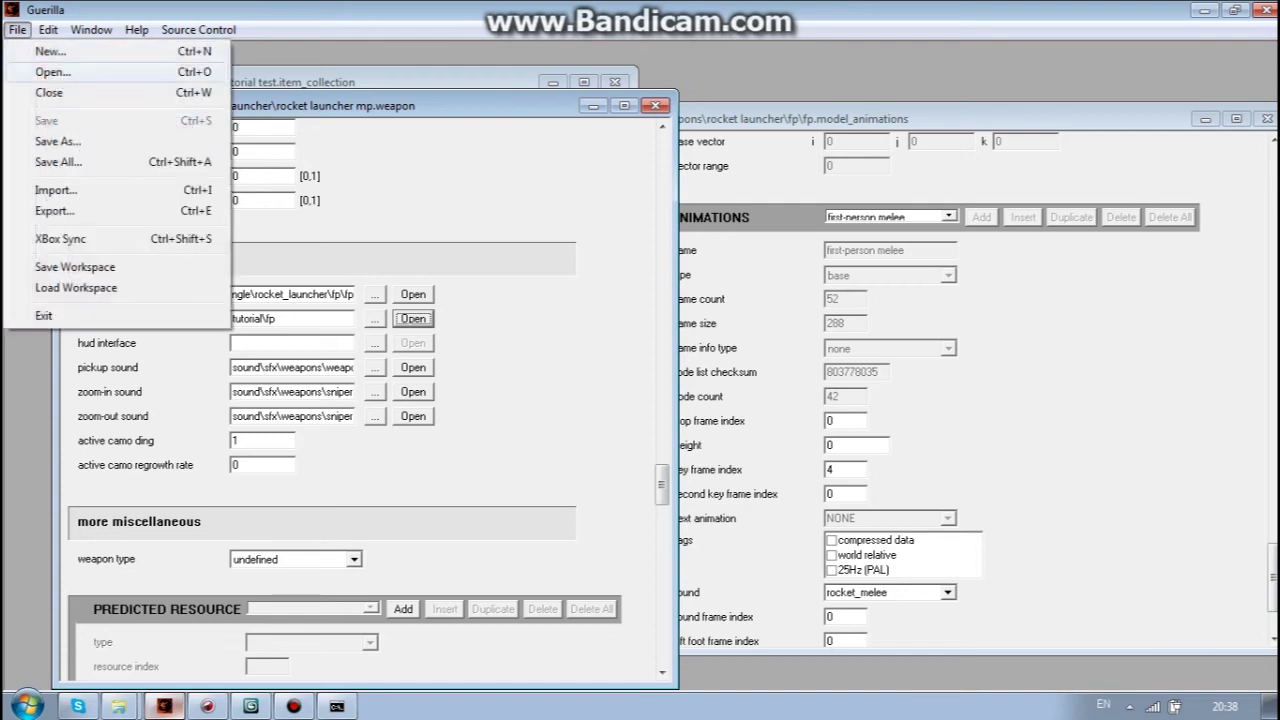
pyautogui.click(56, 72)
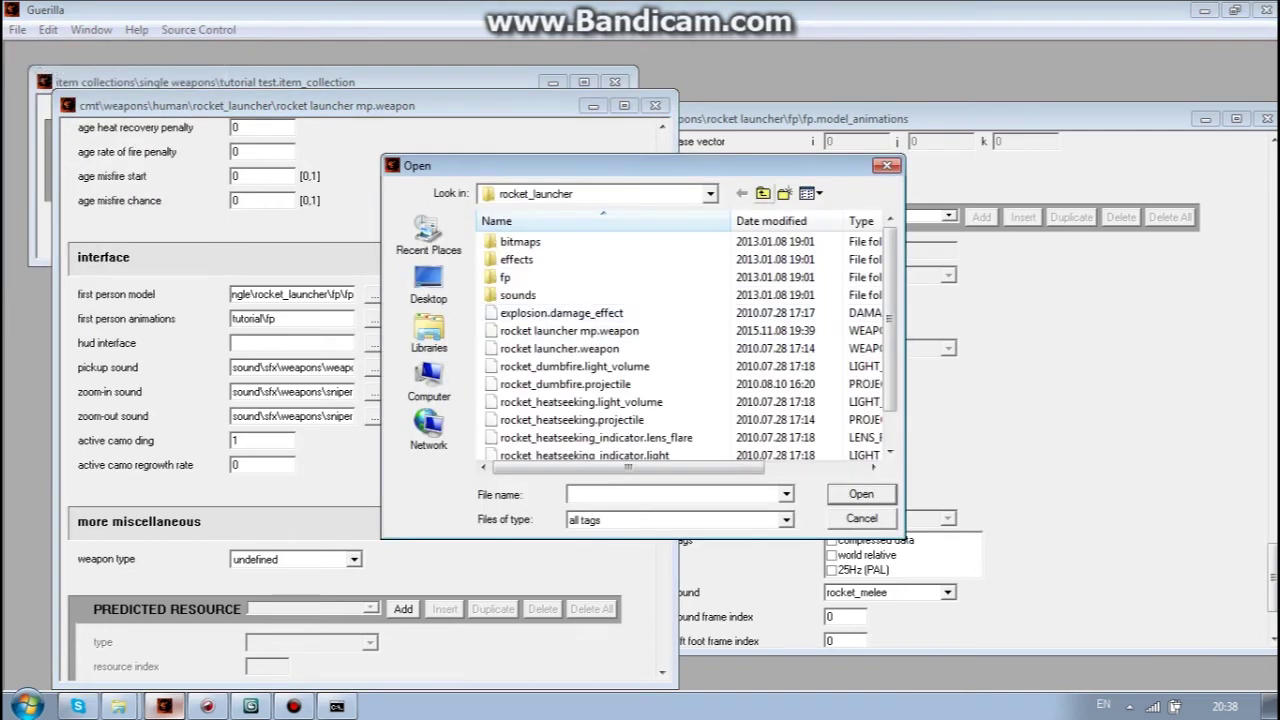
pyautogui.click(763, 193)
pyautogui.click(763, 193)
pyautogui.click(763, 193)
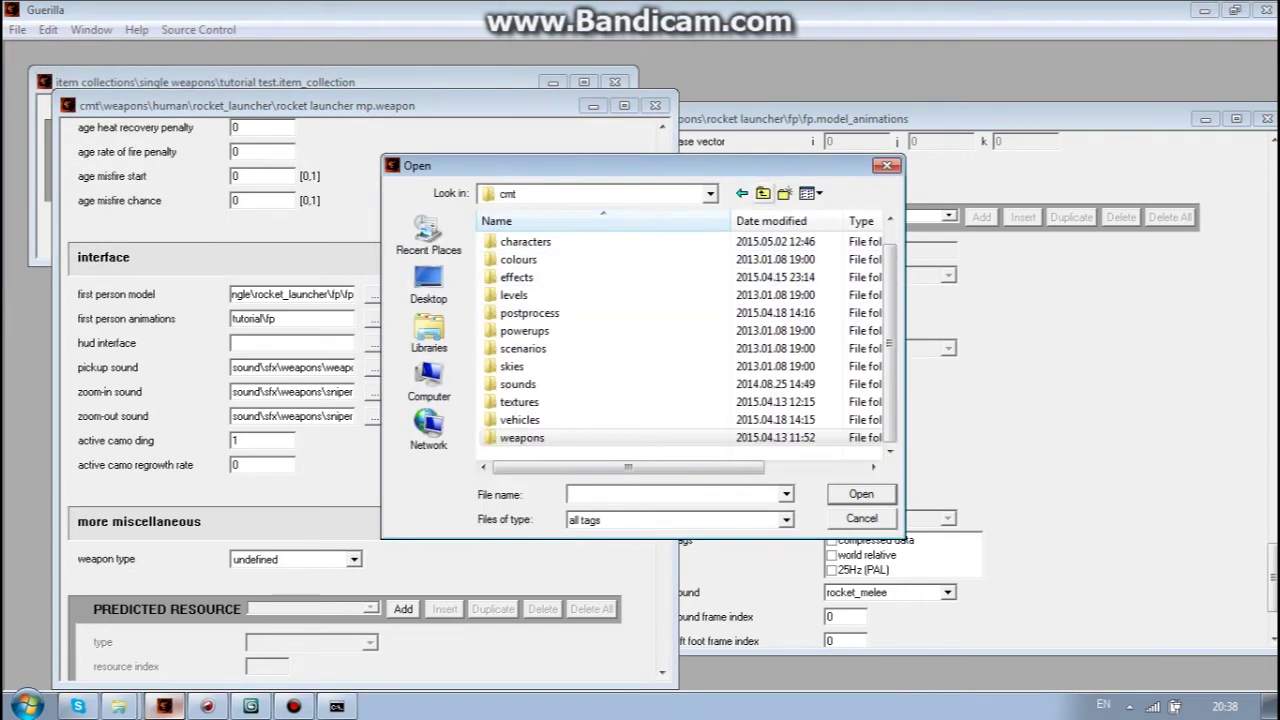
pyautogui.click(763, 193)
pyautogui.scroll(-10, 600, 330)
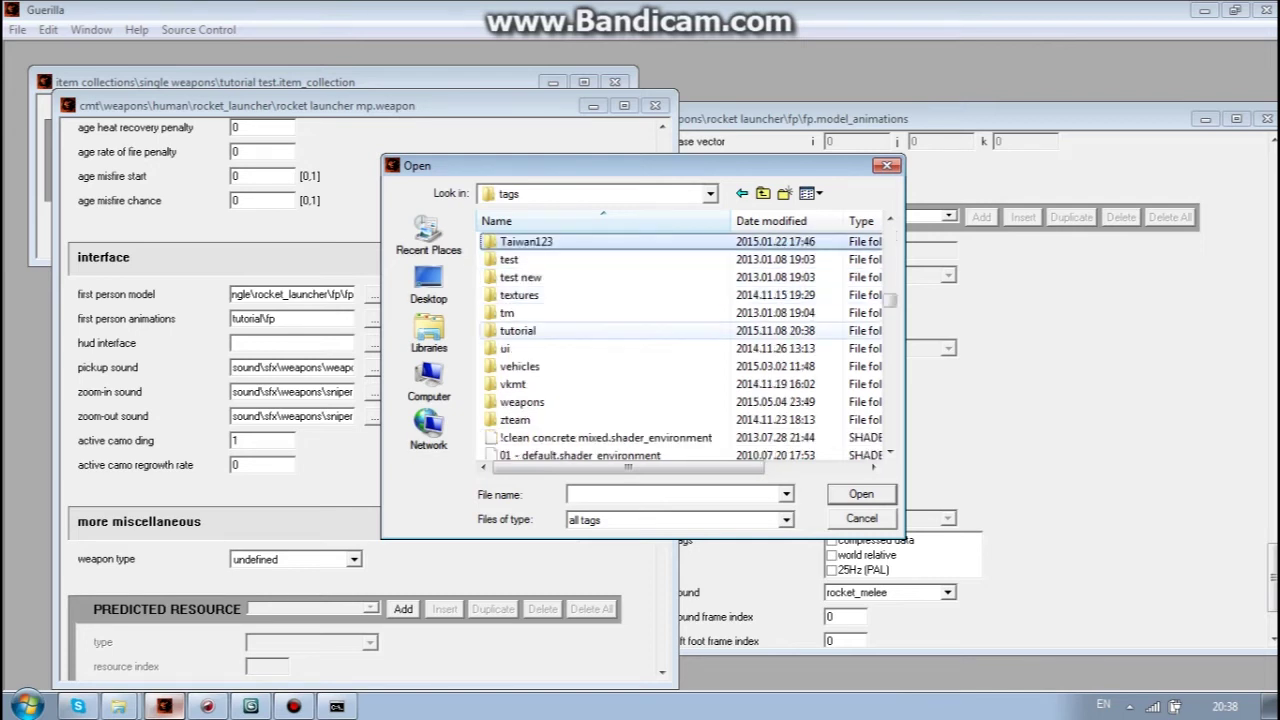
pyautogui.doubleClick(518, 330)
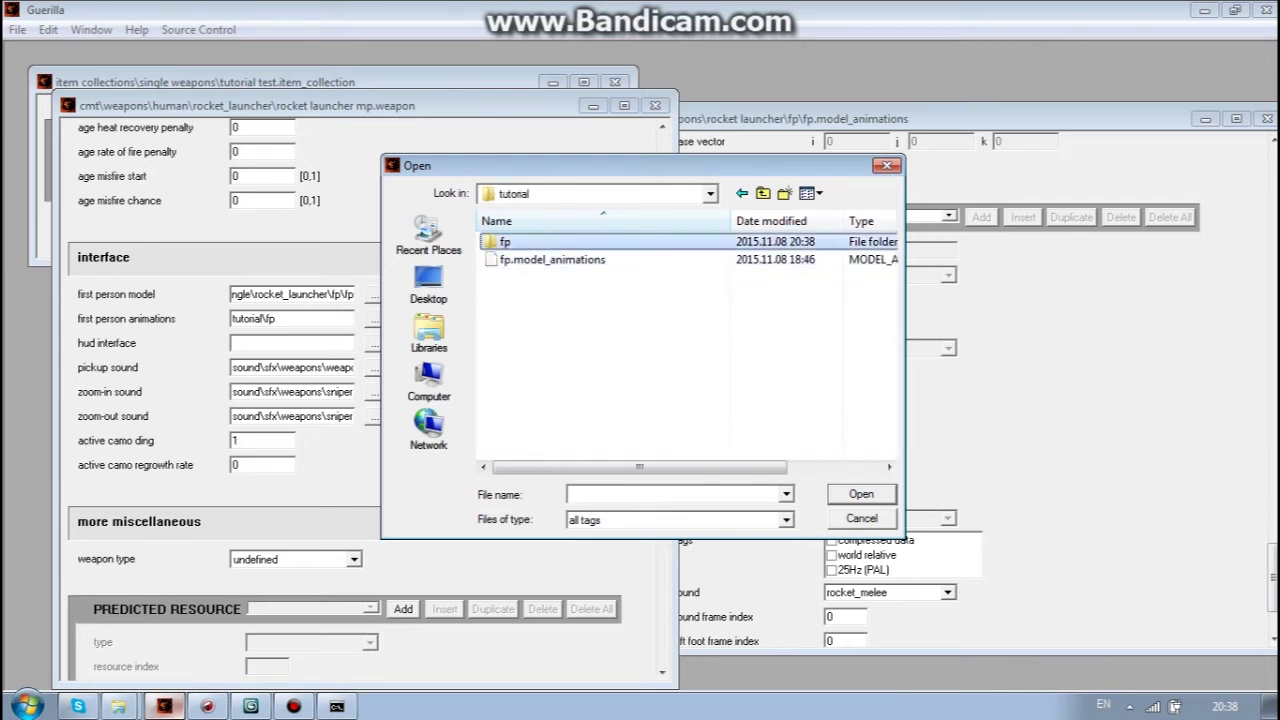
pyautogui.doubleClick(505, 241)
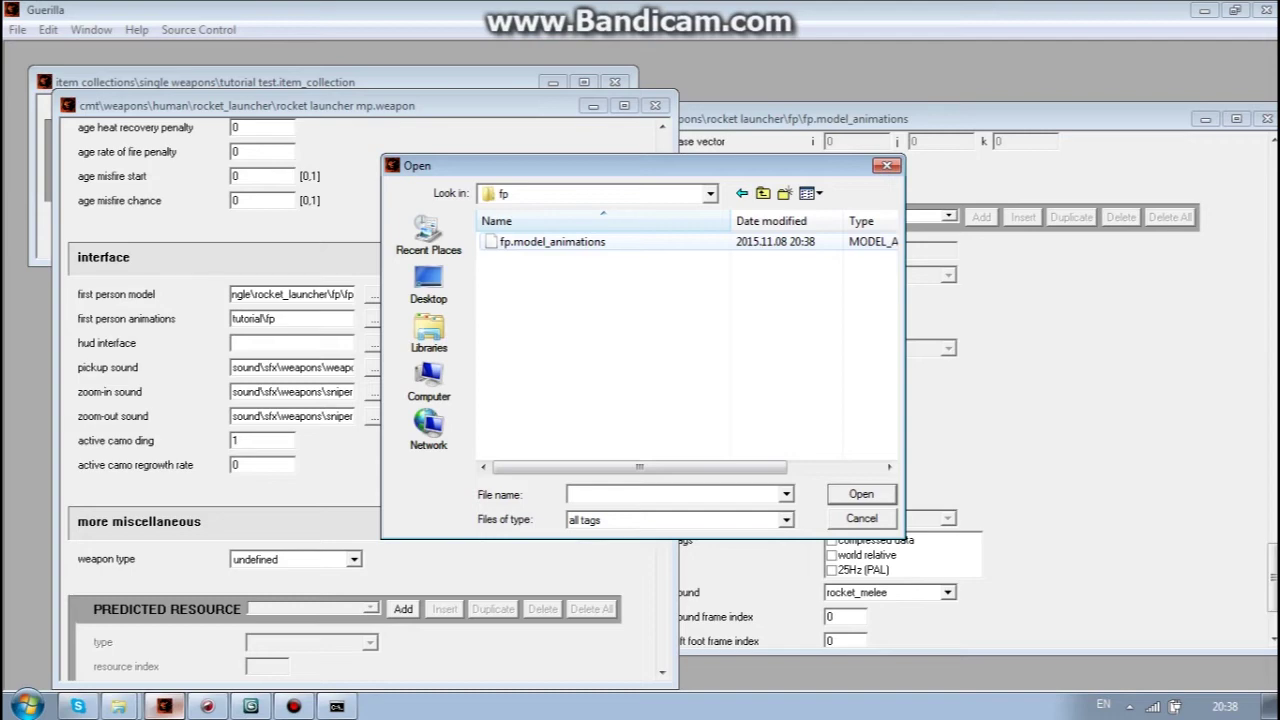
pyautogui.doubleClick(552, 242)
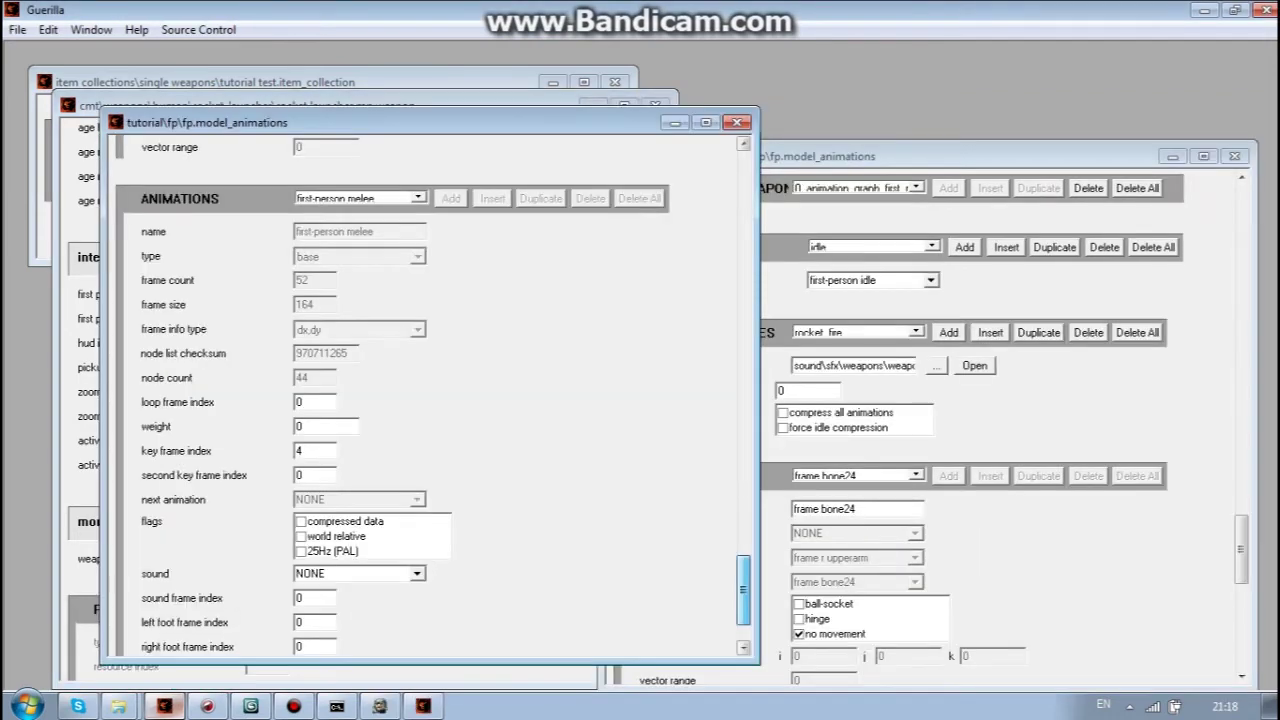
# - Set the key frame index of the first-person melee animation to 4 in tutorial\fp\fp.model_animations
pyautogui.scroll(-1, 433, 395)
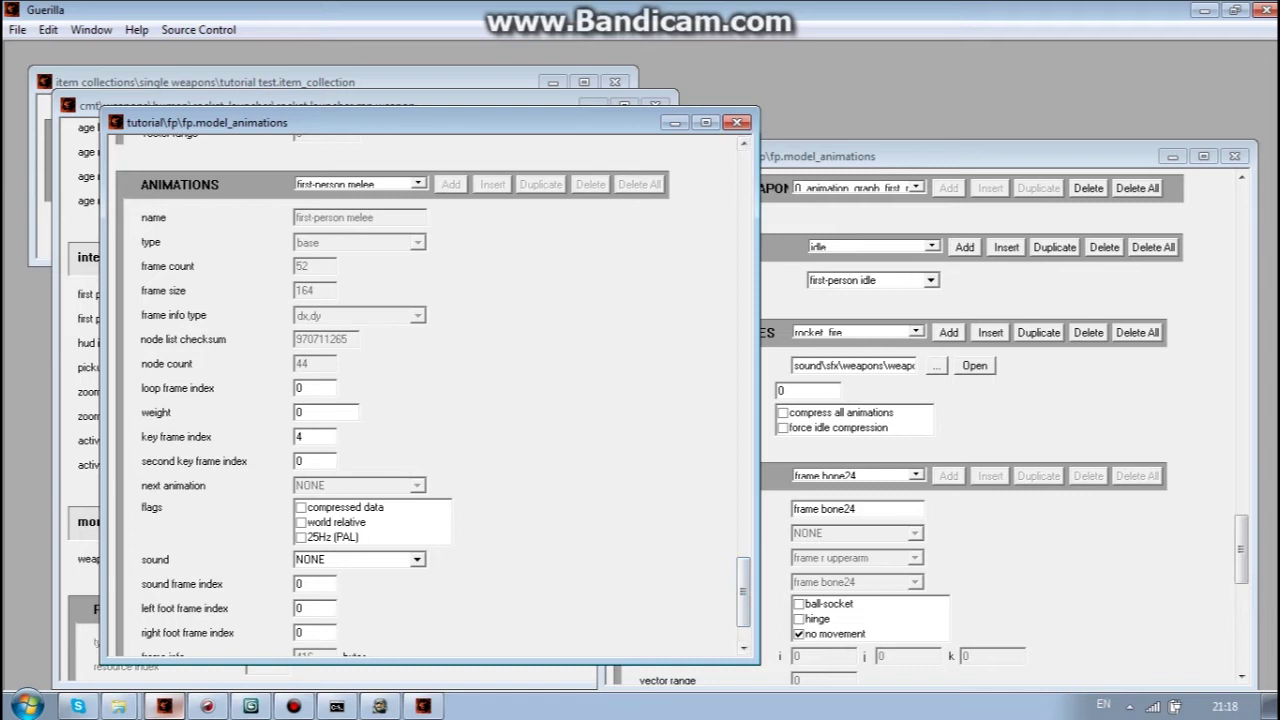
pyautogui.moveTo(743, 592); pyautogui.dragTo(743, 582)
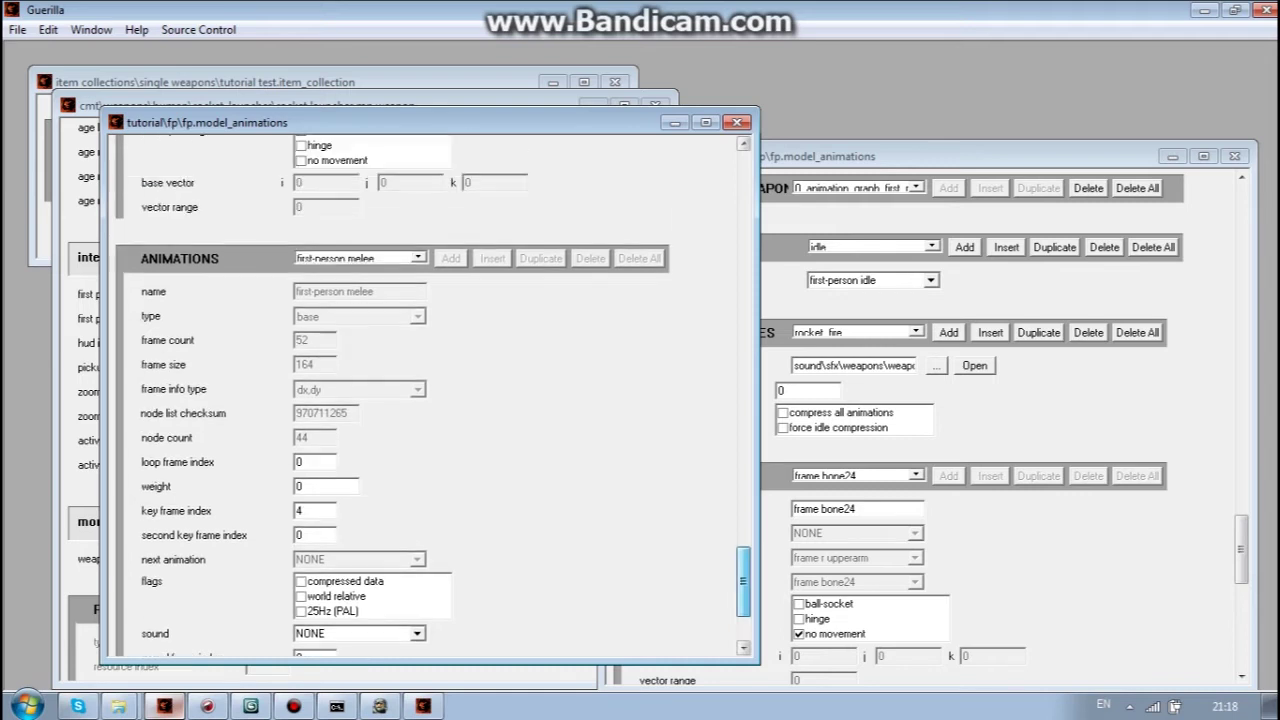
pyautogui.click(418, 258)
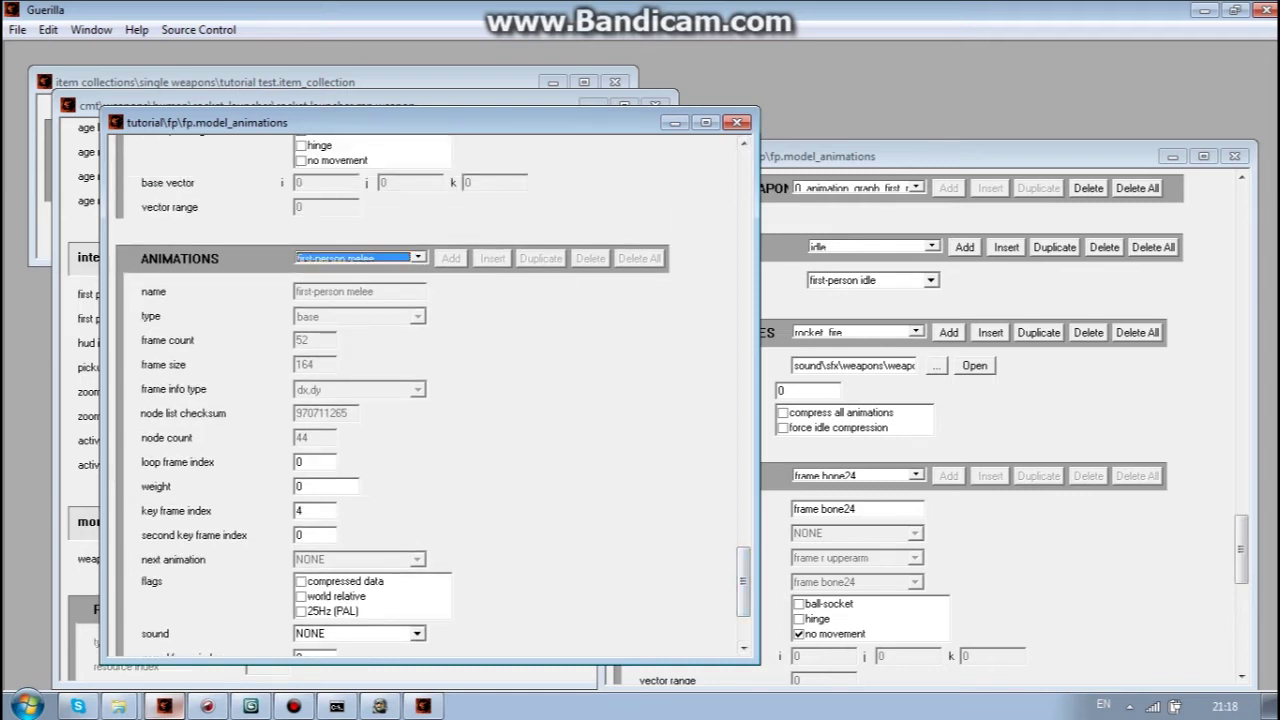
pyautogui.scroll(-6, 433, 395)
pyautogui.click(301, 416)
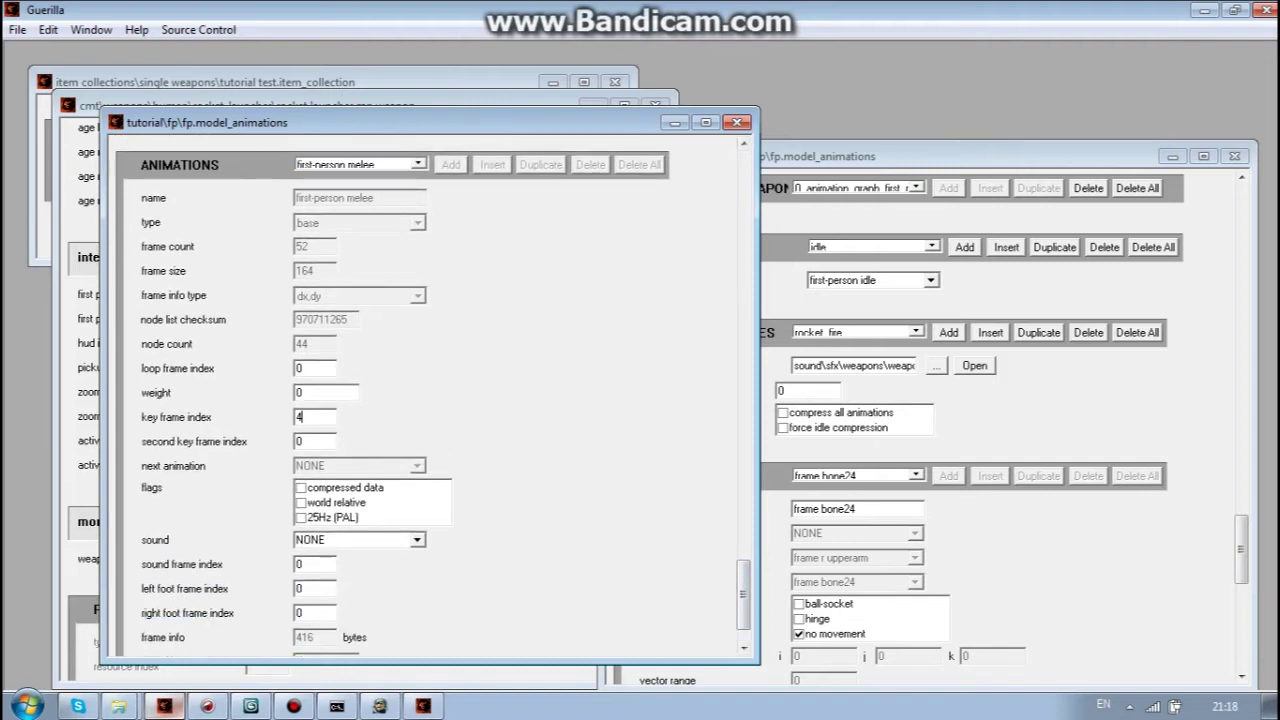
pyautogui.doubleClick(299, 416)
pyautogui.write('4')
# - Compare the first-person melee settings with those in weapons\rocket launcher\fp\fp.model_animations
pyautogui.moveTo(1241, 549); pyautogui.dragTo(1241, 628)
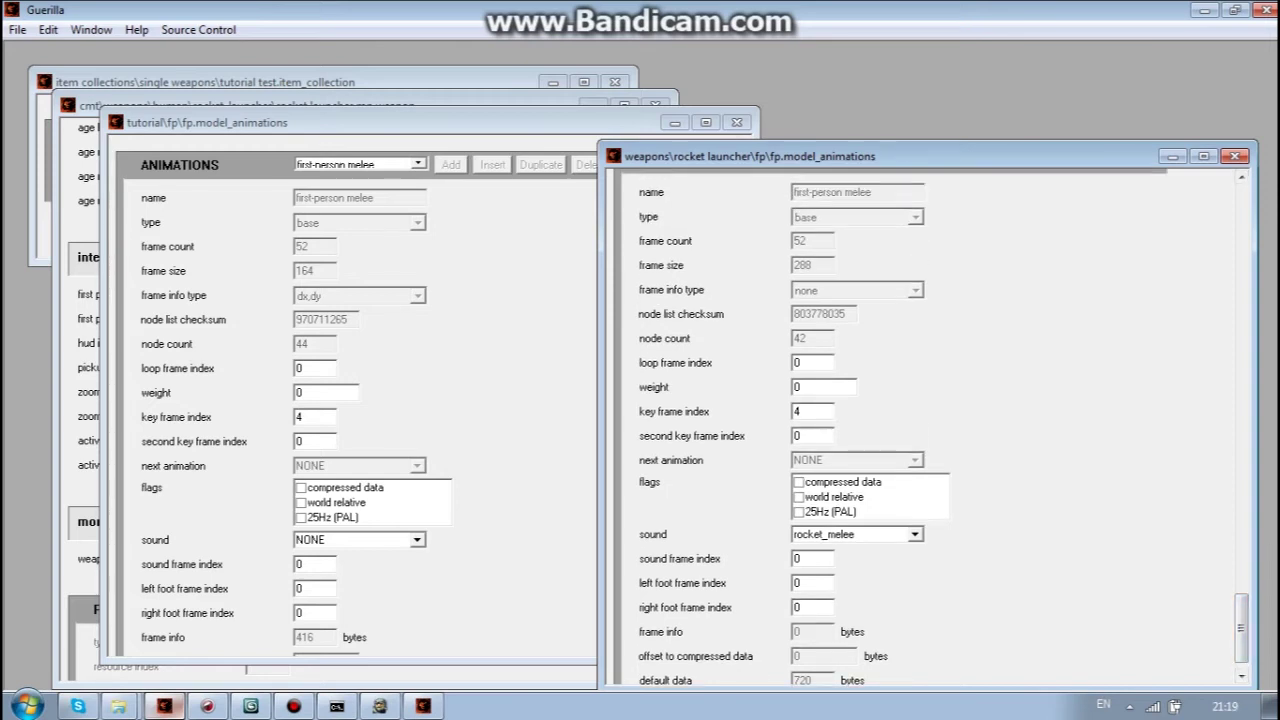
pyautogui.moveTo(930, 156); pyautogui.dragTo(973, 145)
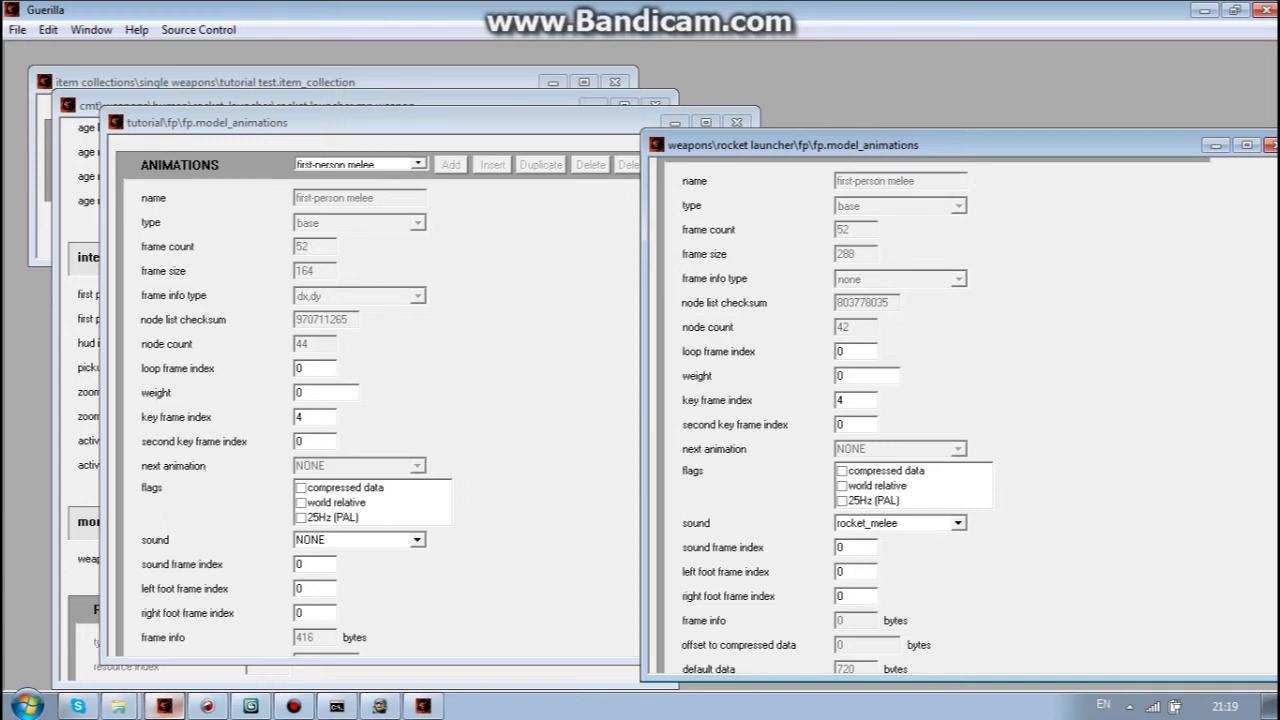
pyautogui.click(300, 417)
pyautogui.scroll(5, 433, 396)
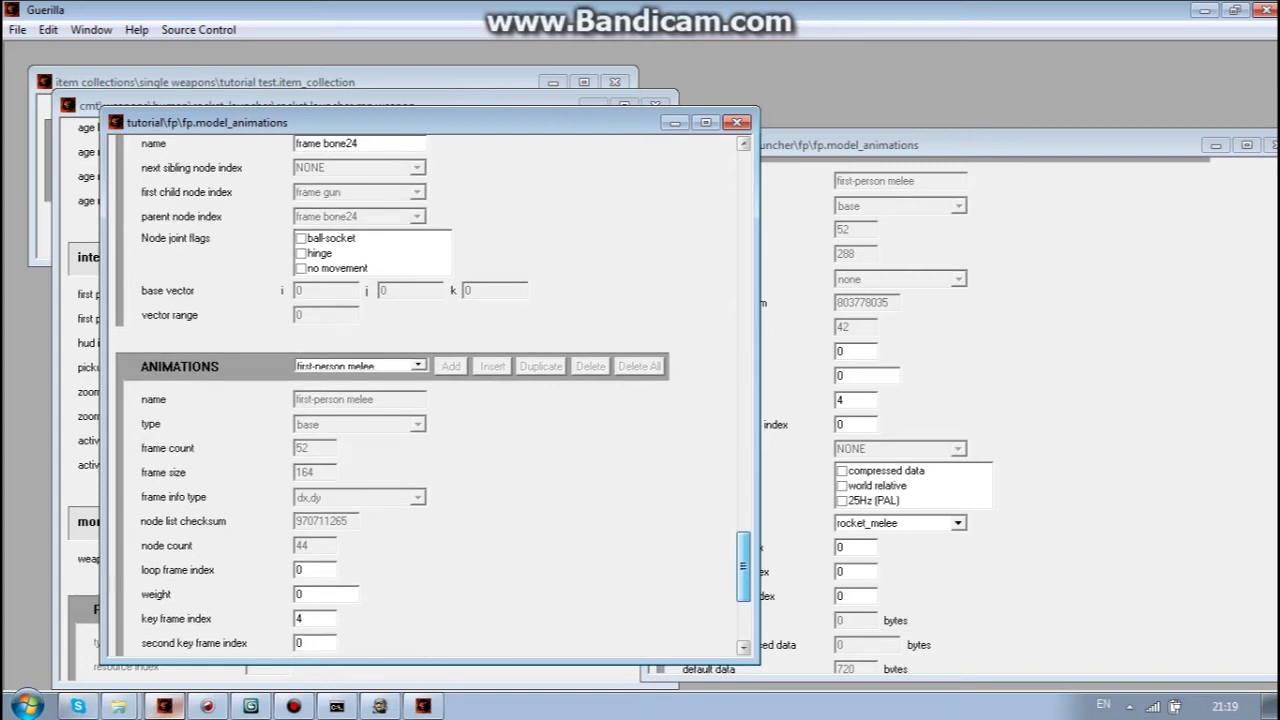
pyautogui.scroll(-2, 433, 396)
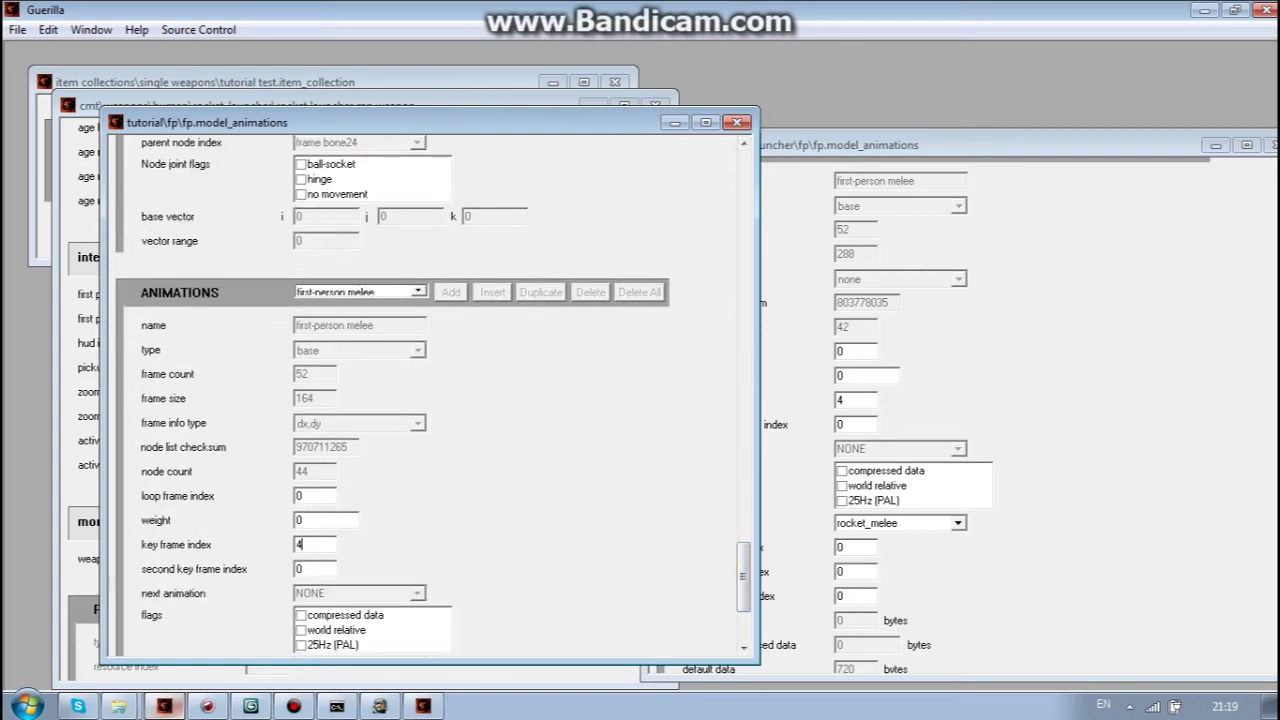
pyautogui.click(1050, 350)
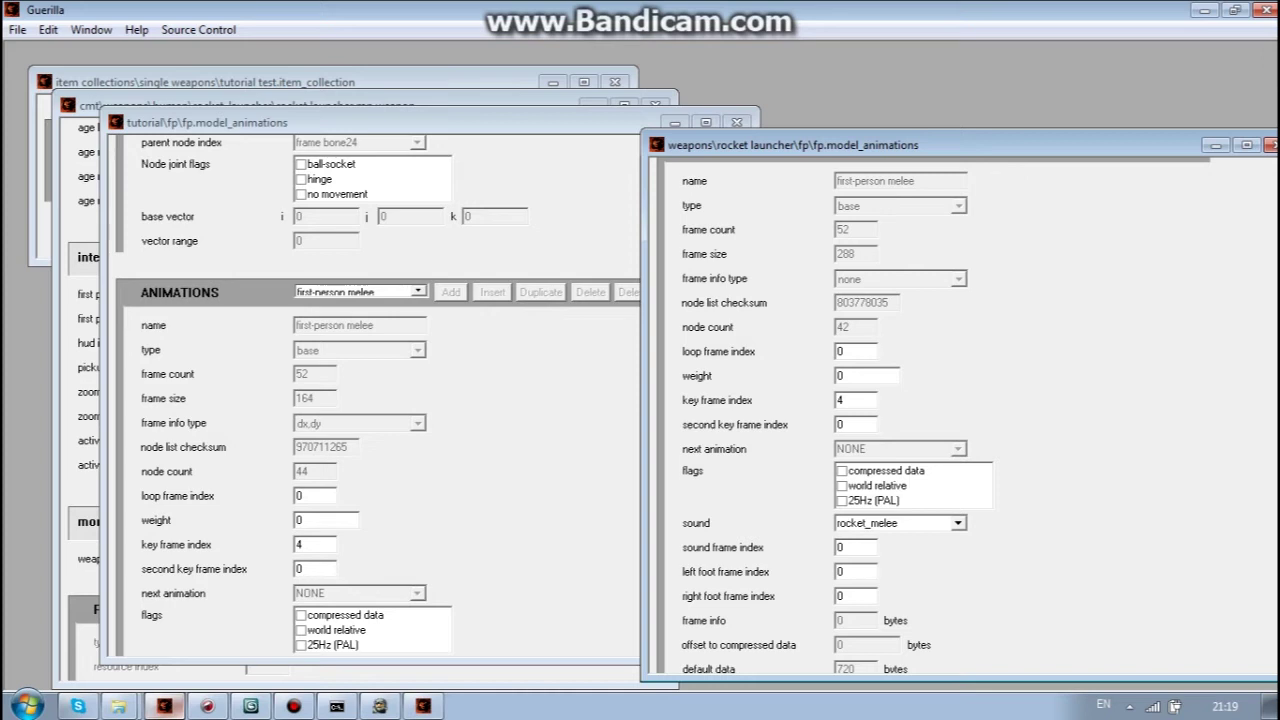
pyautogui.click(308, 545)
# - Add an empty sound reference to tutorial\fp\fp.model_animations and delete it again
pyautogui.moveTo(743, 577); pyautogui.dragTo(743, 523)
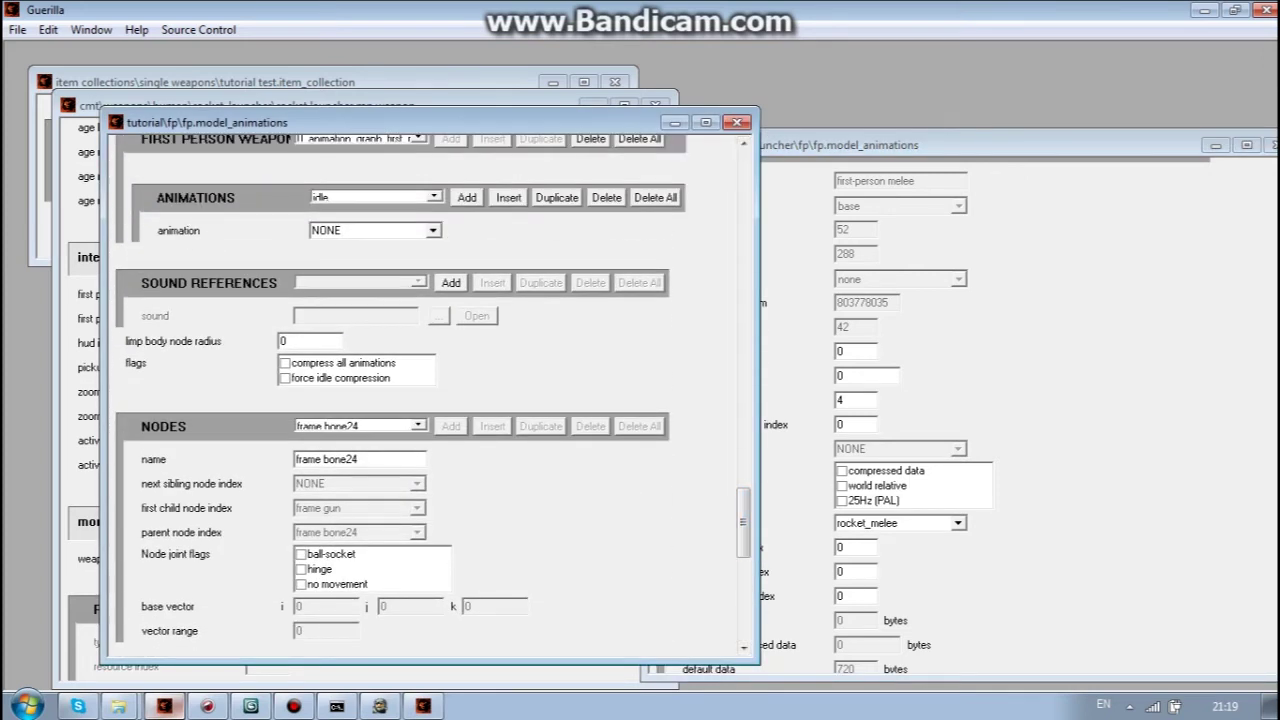
pyautogui.click(451, 283)
pyautogui.click(418, 283)
pyautogui.click(360, 296)
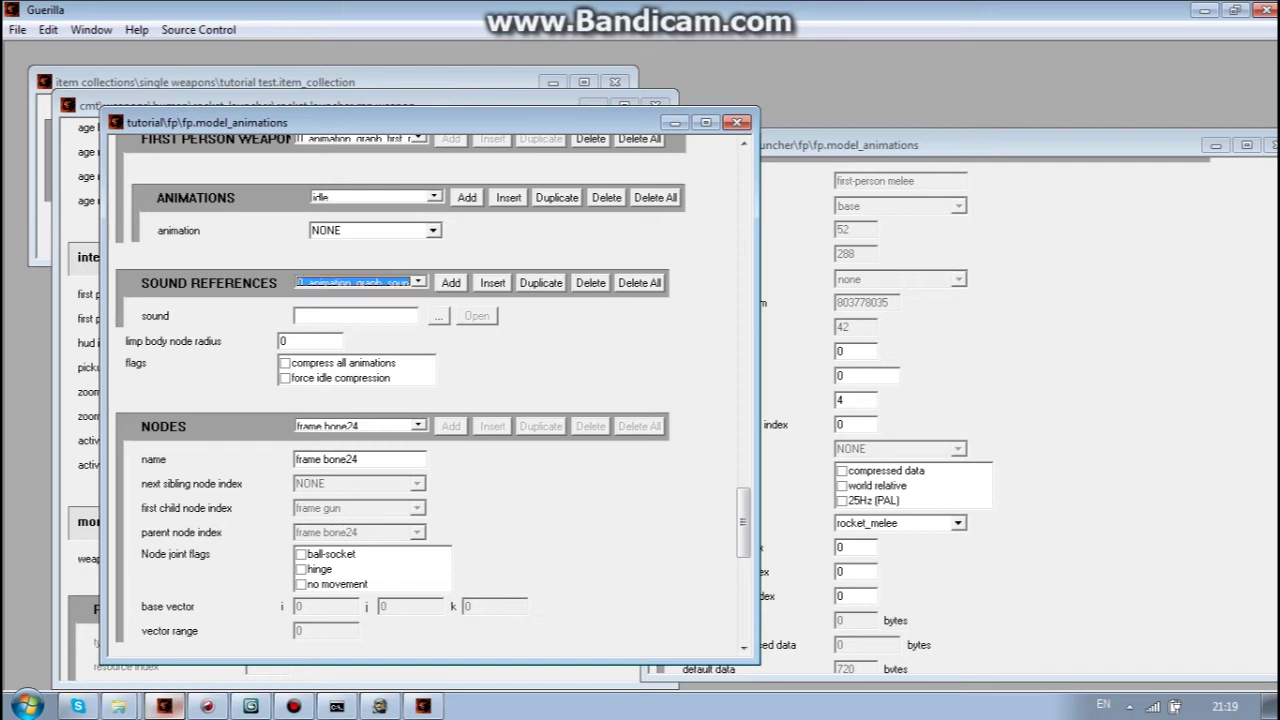
pyautogui.click(590, 283)
# - Switch to Kornman00 V2 and examine the node list checksum of first-person fire-1 in tutorial\fp.model_animations
pyautogui.moveTo(743, 522); pyautogui.dragTo(743, 541)
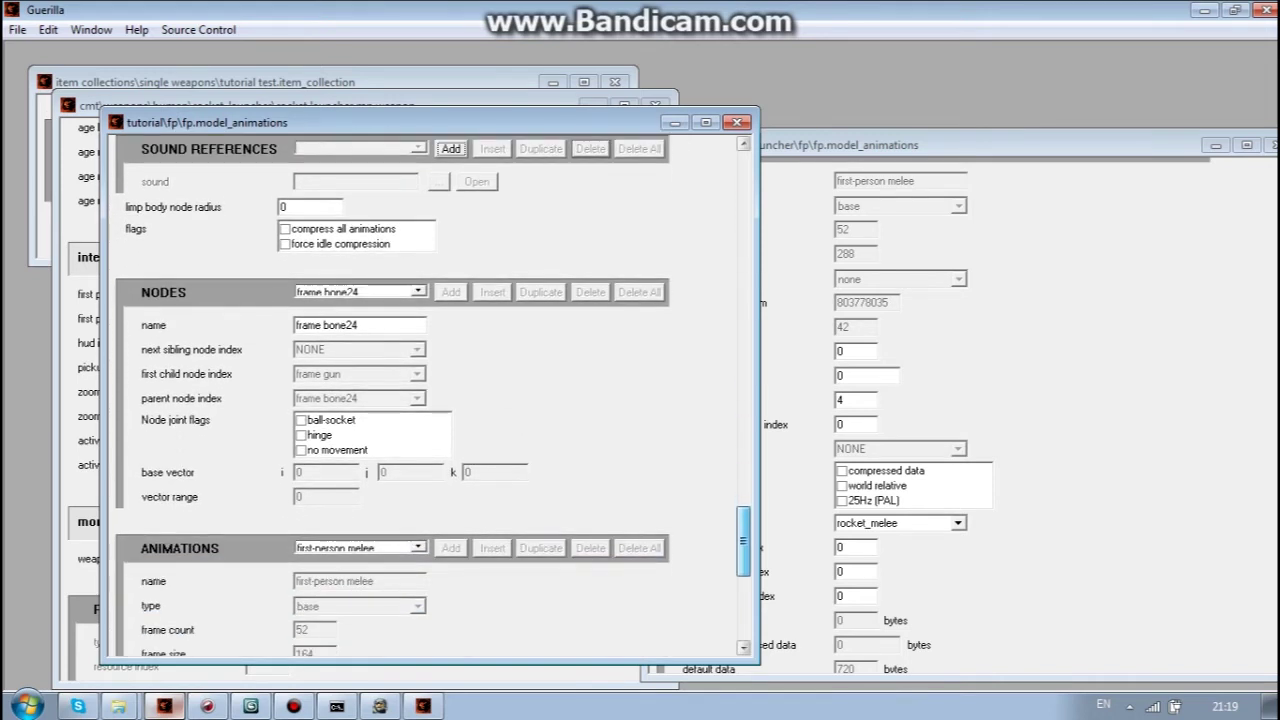
pyautogui.scroll(-4, 430, 400)
pyautogui.scroll(-1, 430, 400)
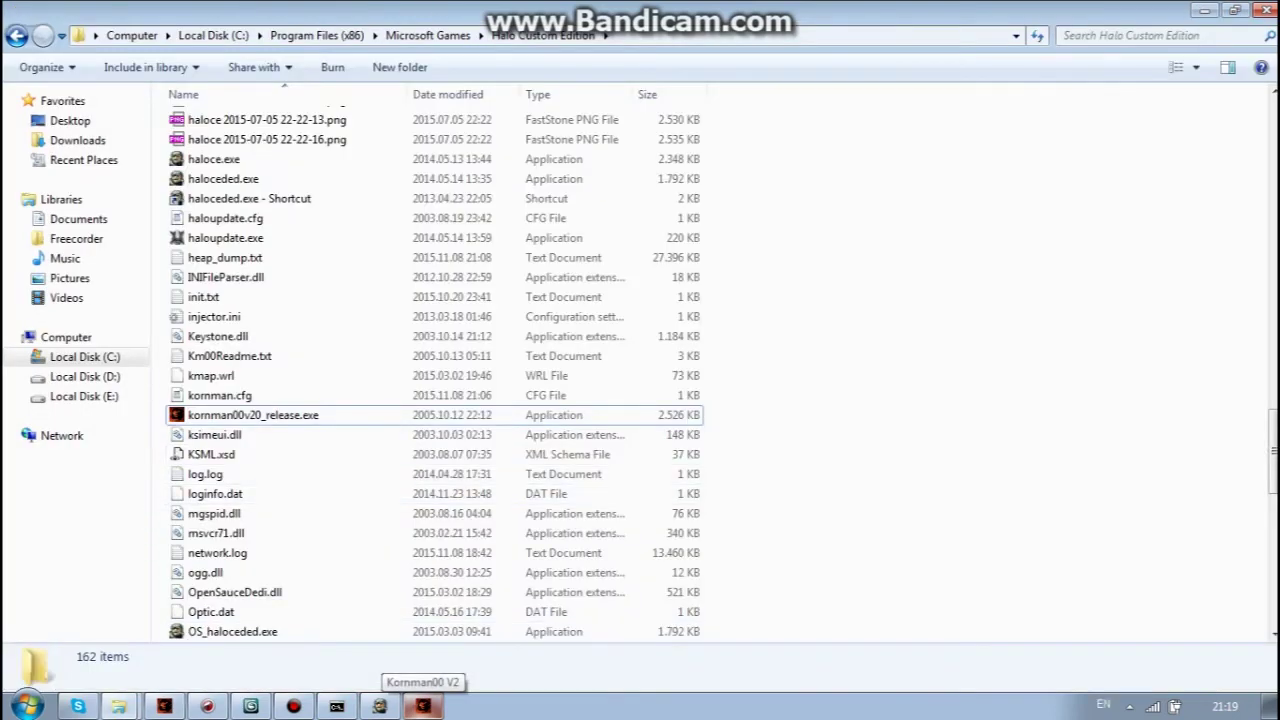
pyautogui.click(423, 706)
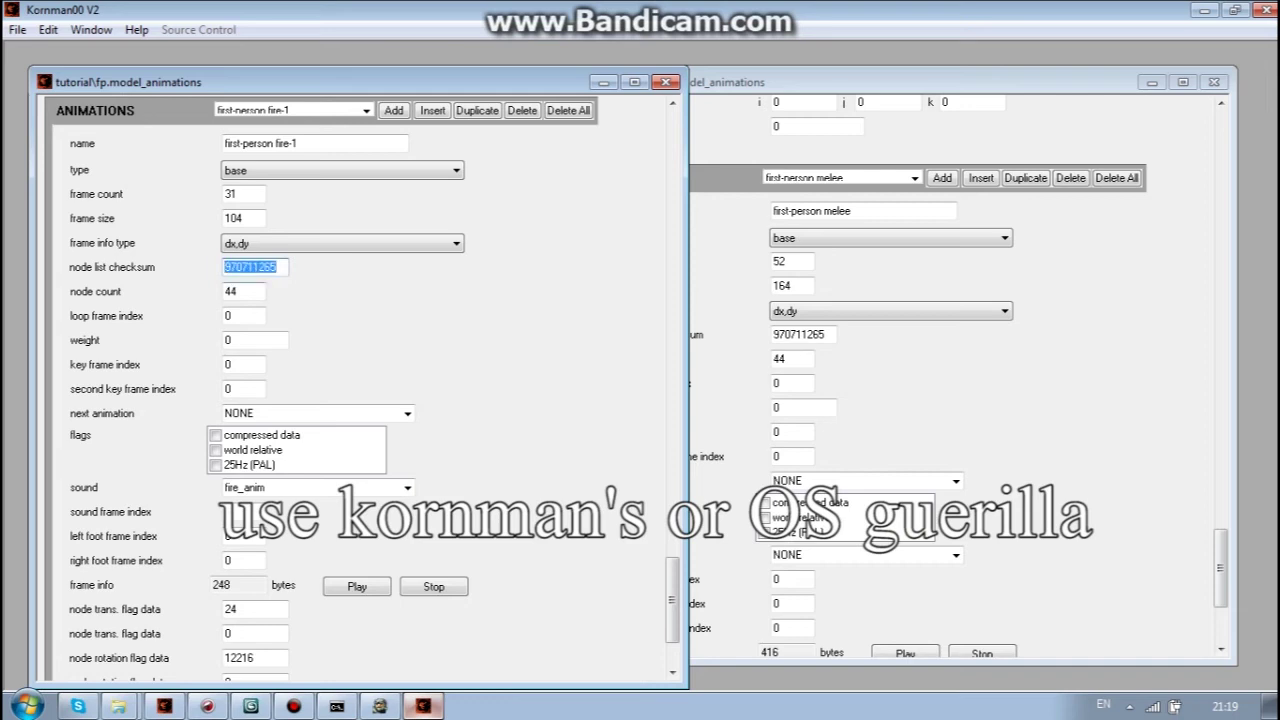
pyautogui.click(271, 267)
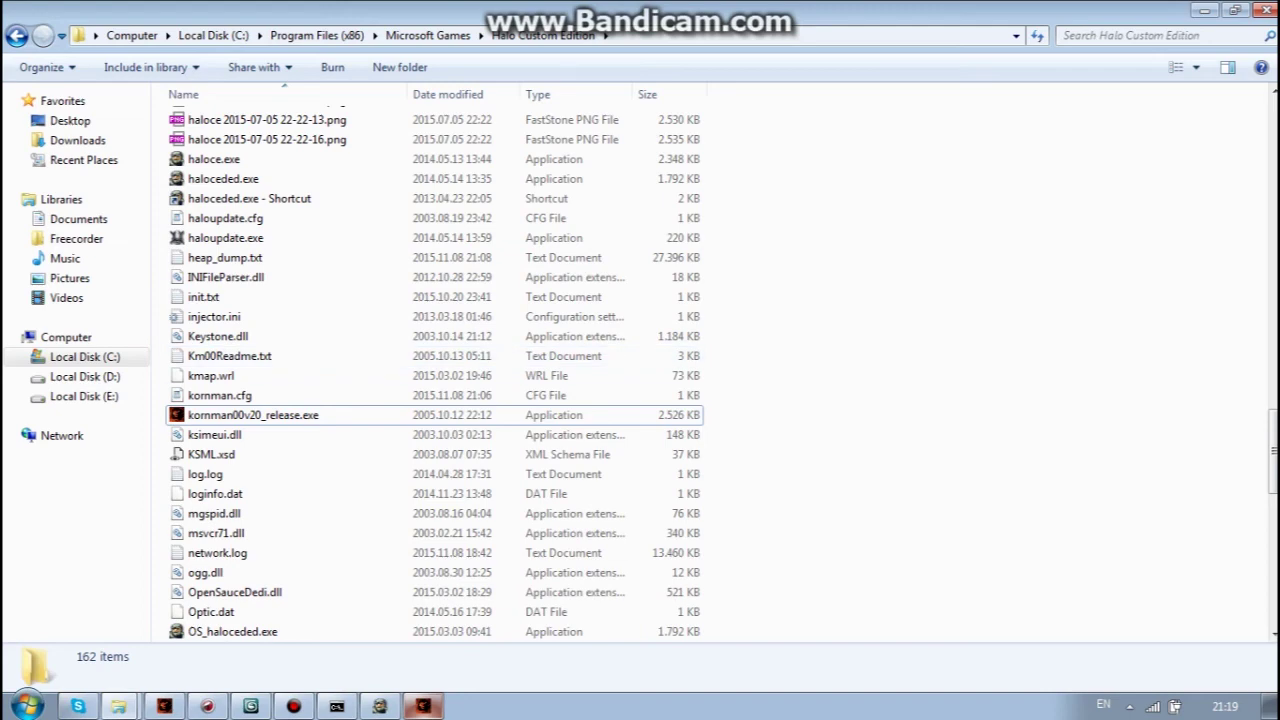
# - Launch HaloAnimationEditor.exe from the Halo Custom Edition folder, look at its target and source tag fields, and close it
pyautogui.scroll(6, 430, 370)
pyautogui.scroll(-2, 430, 350)
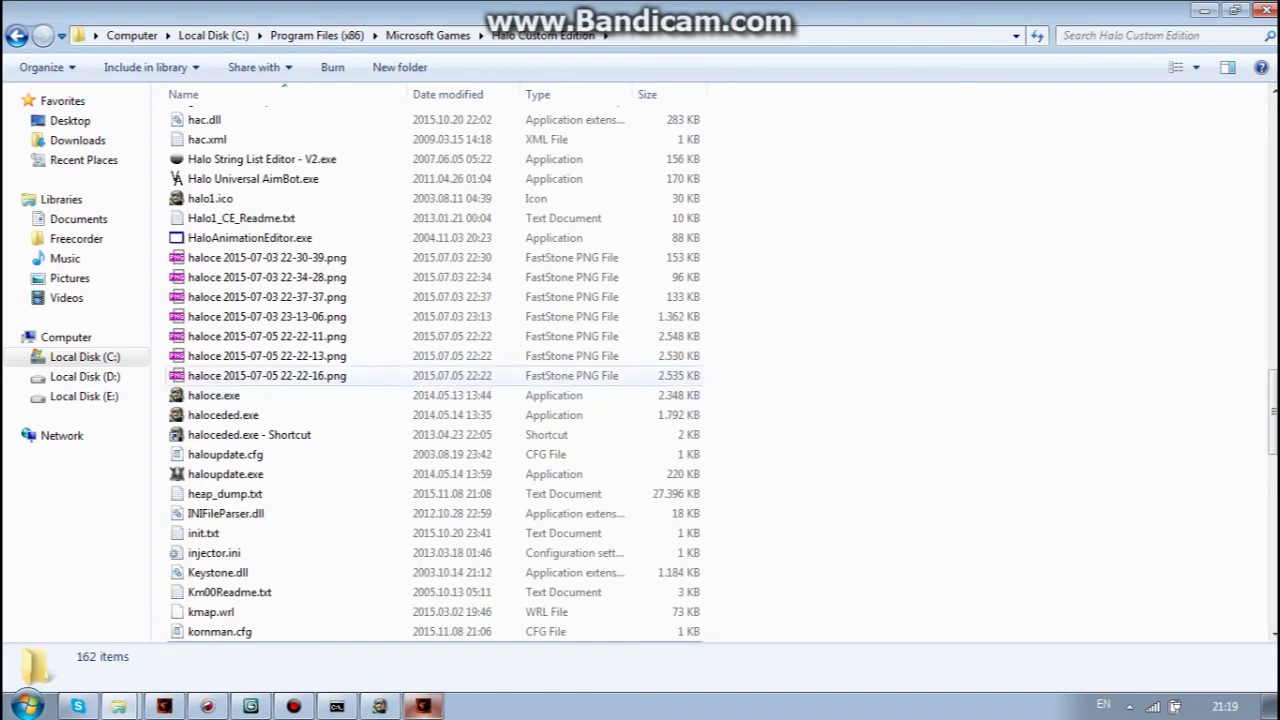
pyautogui.scroll(1, 430, 293)
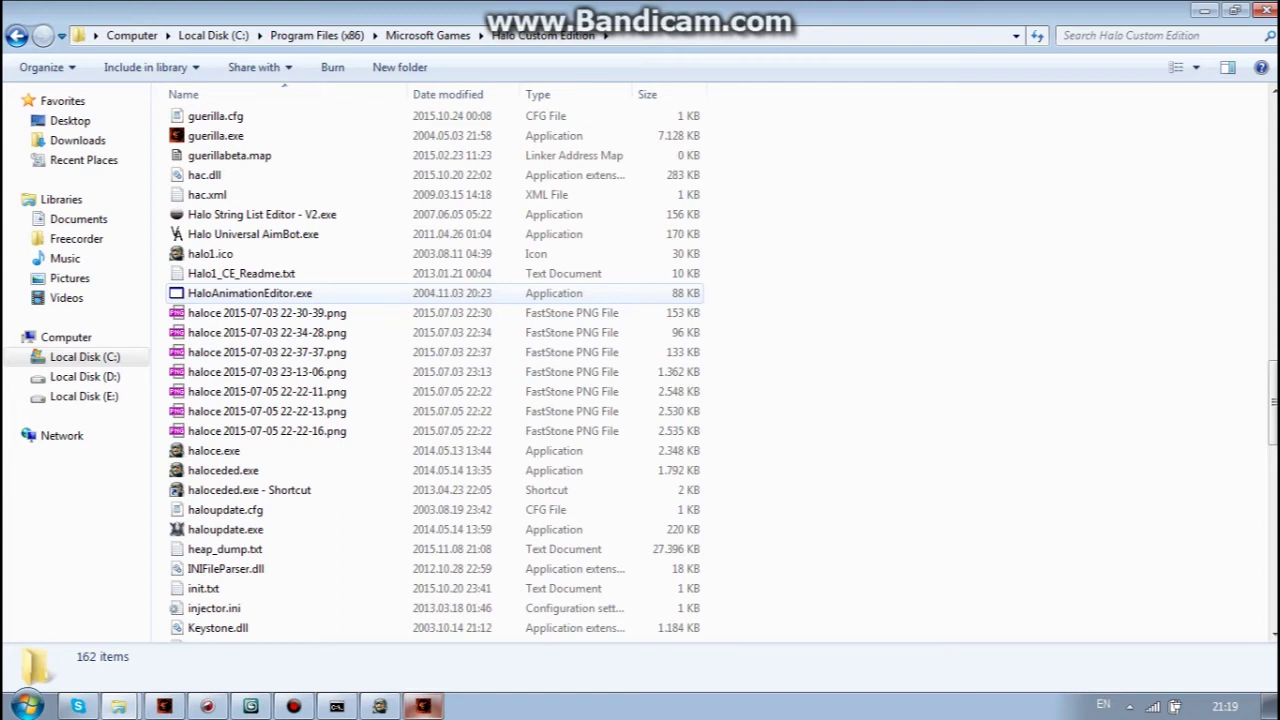
pyautogui.doubleClick(255, 293)
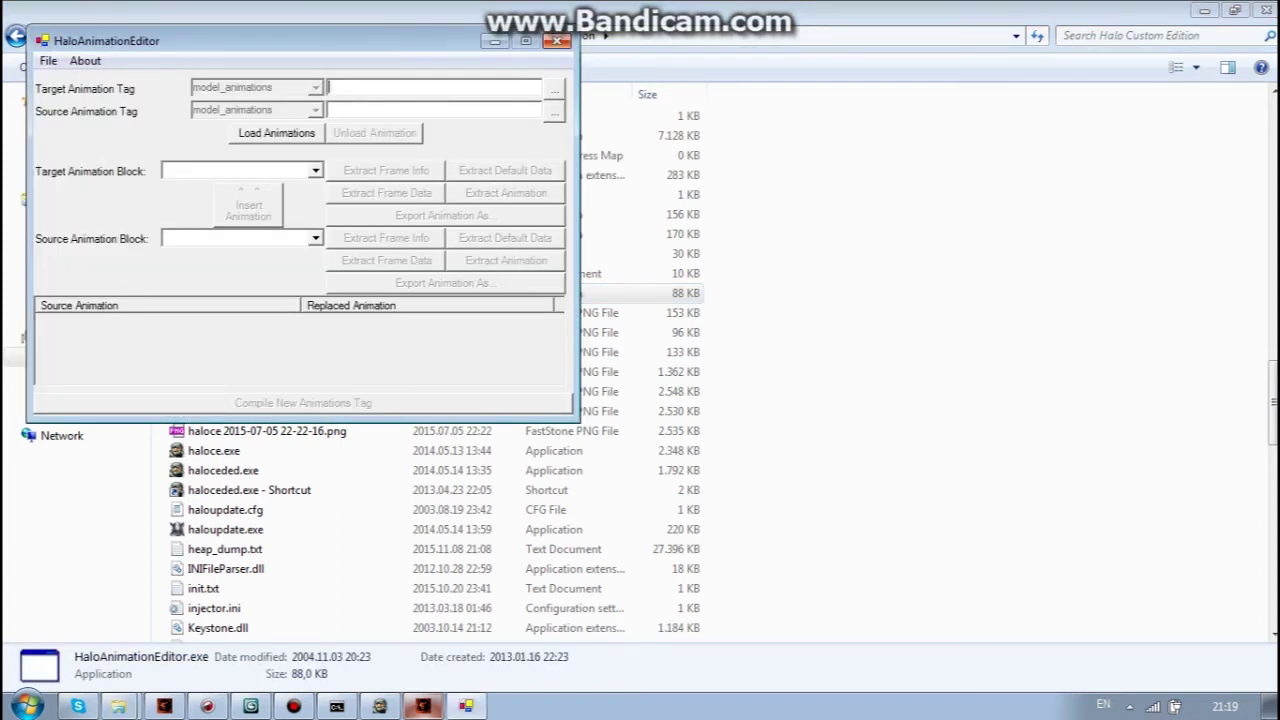
pyautogui.click(557, 40)
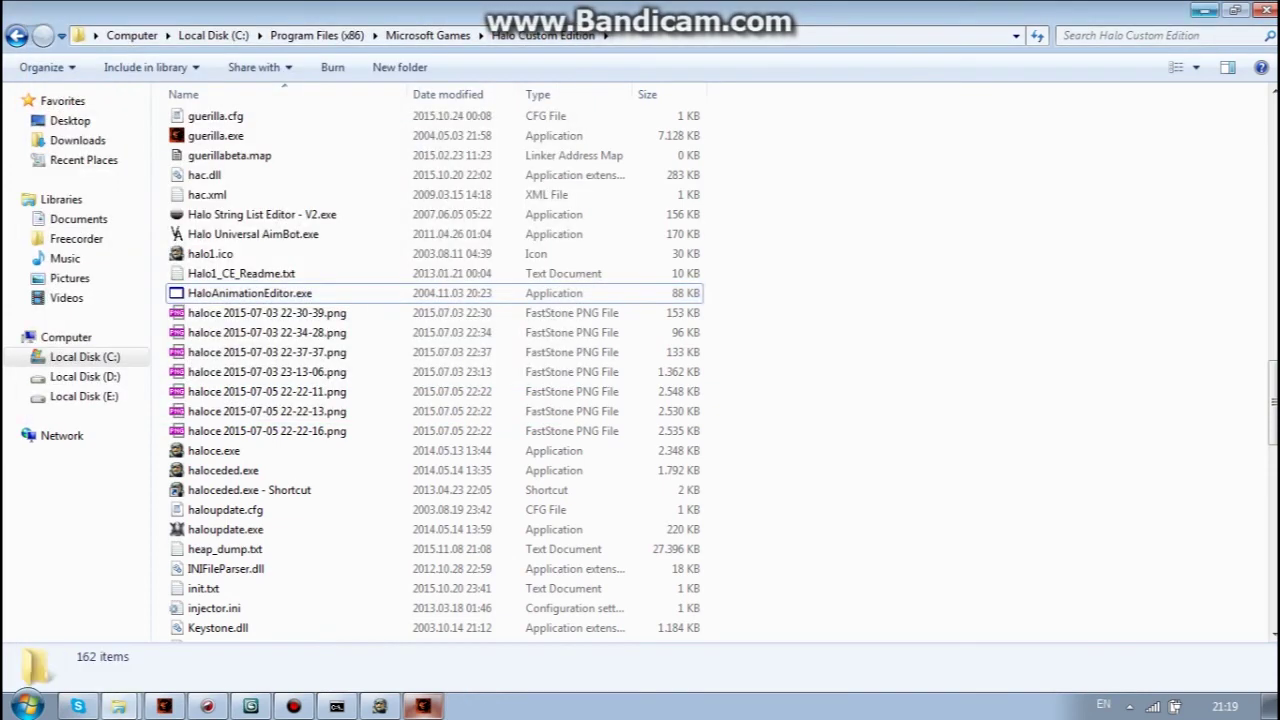
# - Switch to the Halo game and start a multiplayer LAN game on the custom map kmap
pyautogui.click(337, 706)
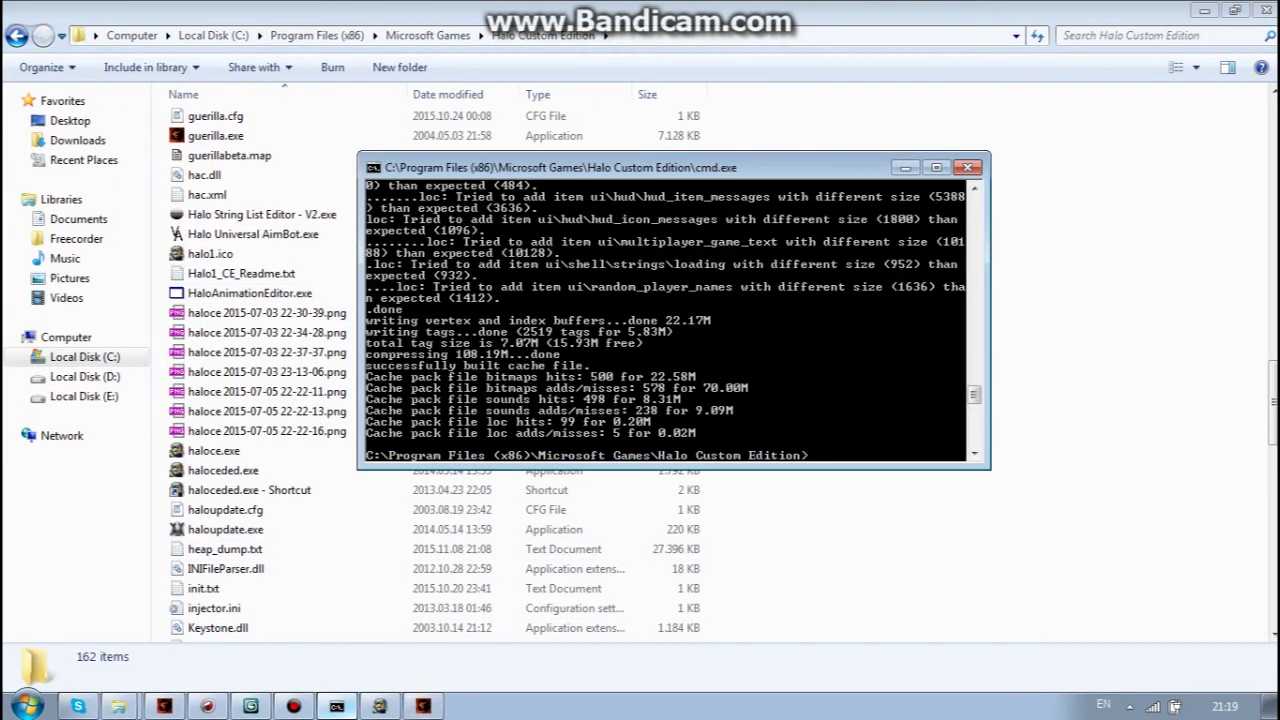
pyautogui.click(380, 706)
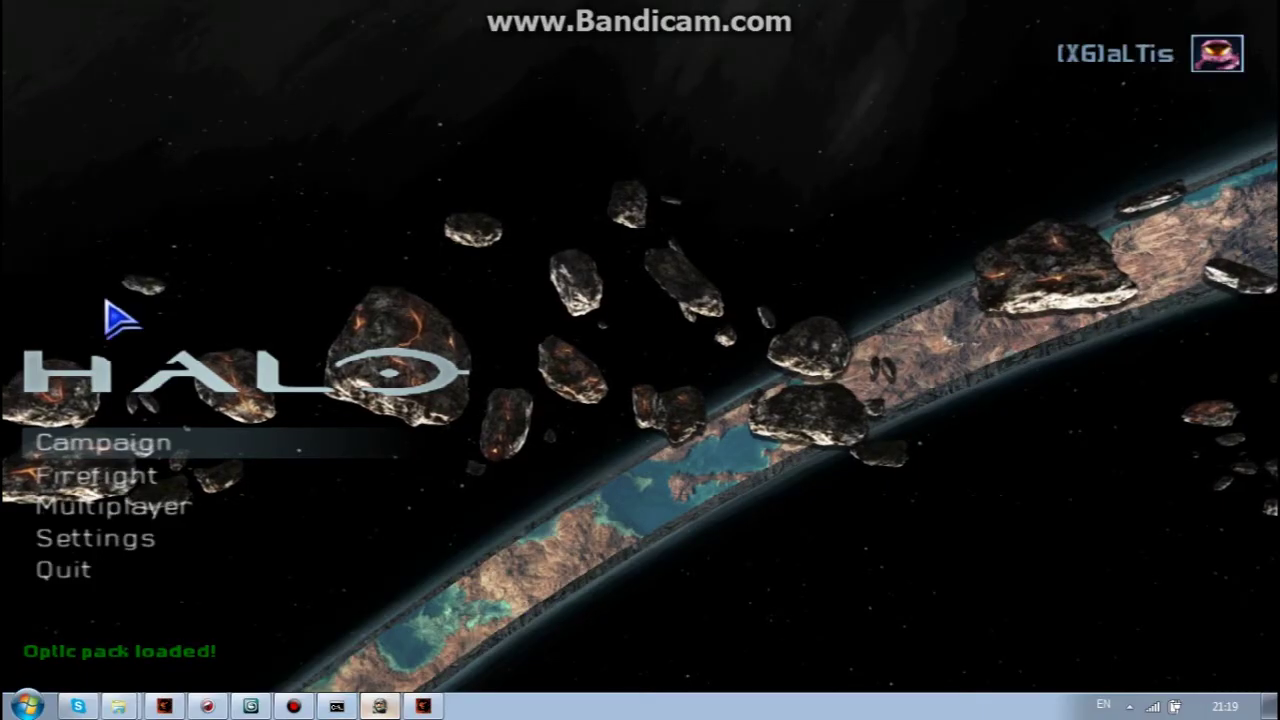
pyautogui.click(164, 518)
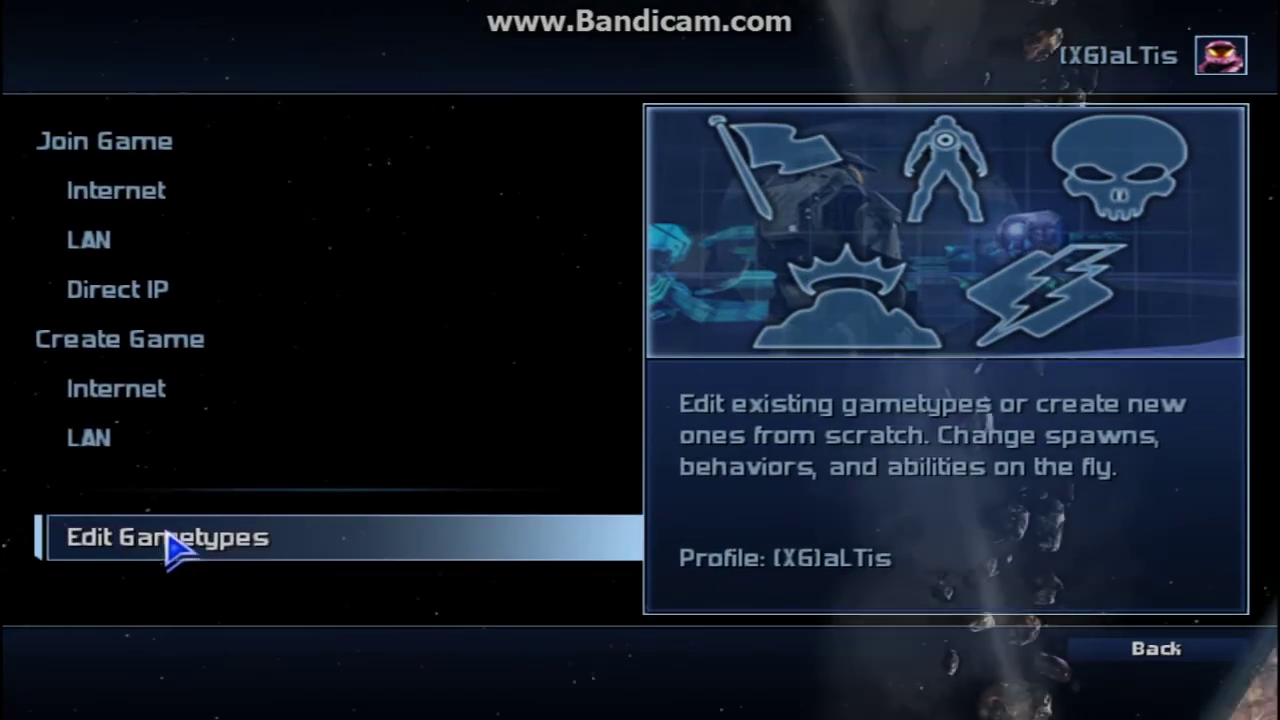
pyautogui.click(177, 428)
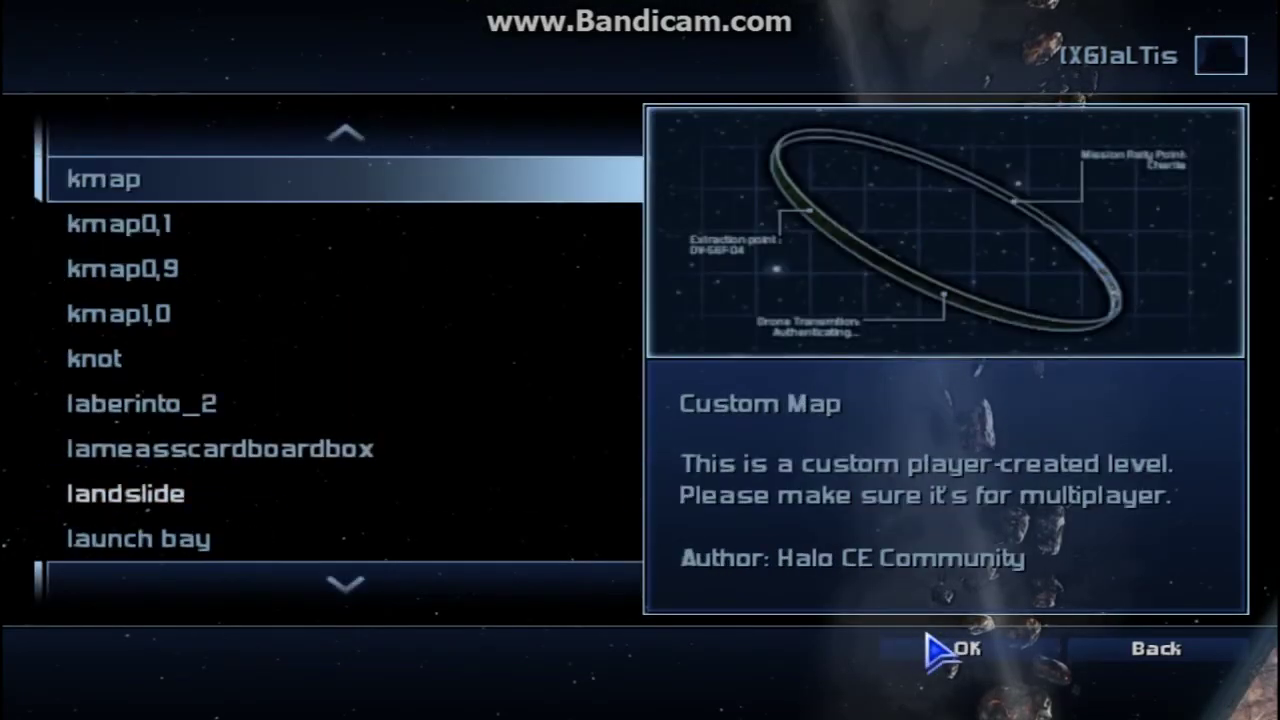
pyautogui.click(950, 648)
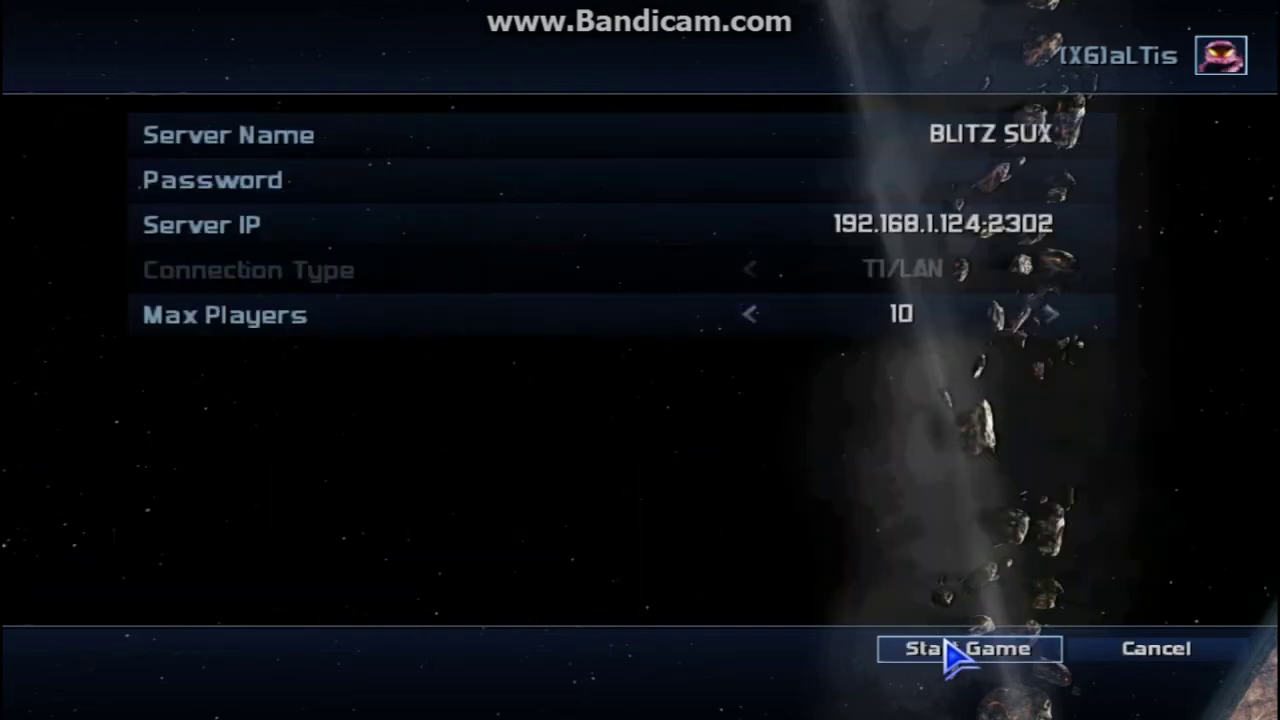
pyautogui.click(960, 649)
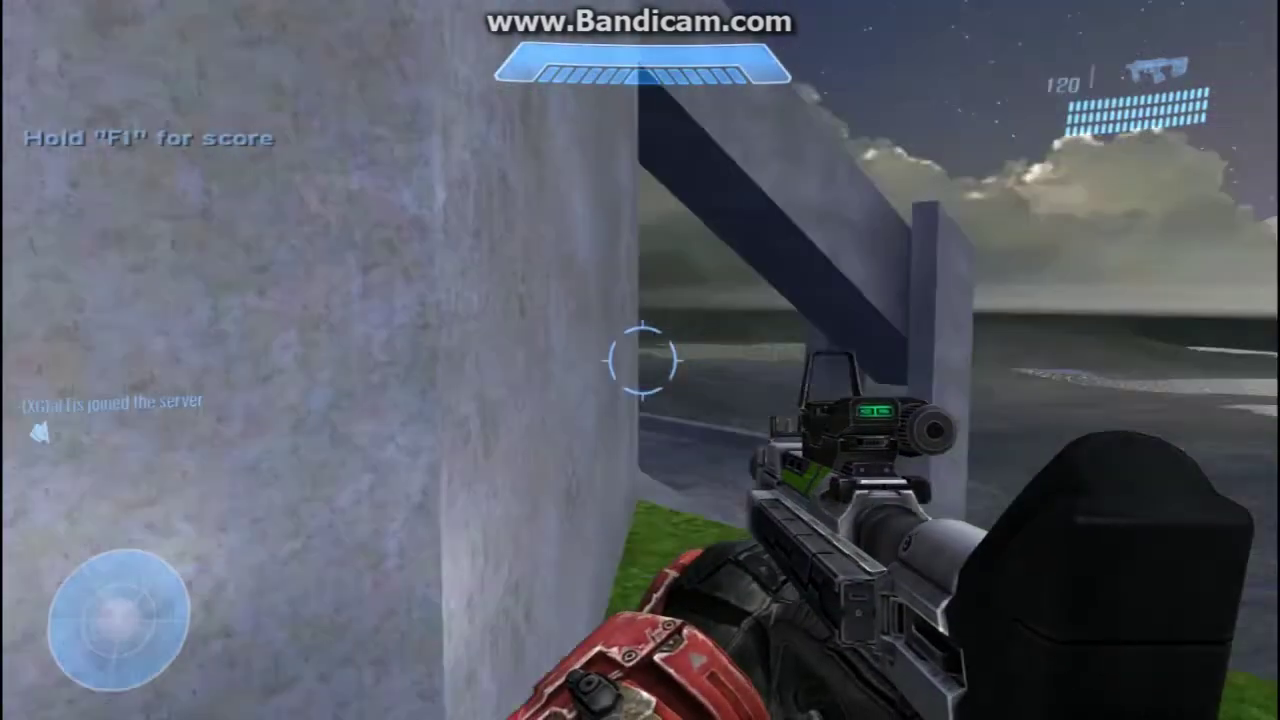
# - Walk across the structure to the rocket launcher lying on the outer platform and pick it up
pyautogui.press('w')
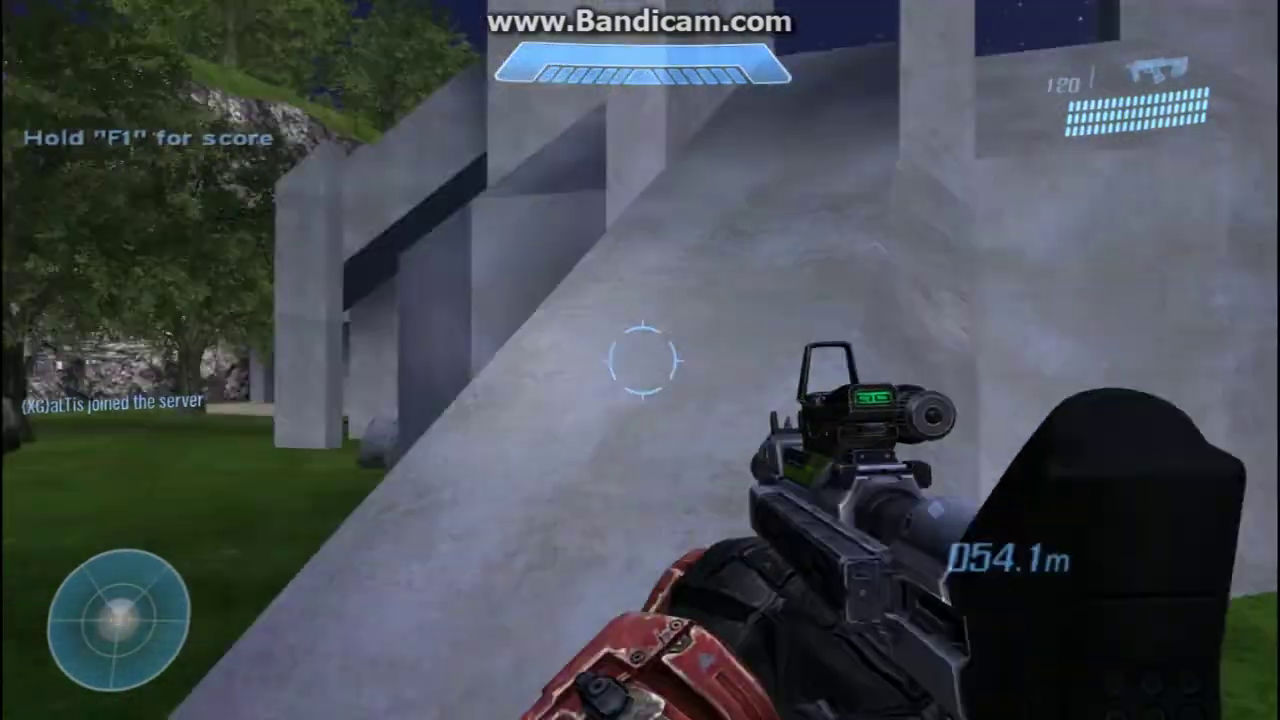
pyautogui.press('w')
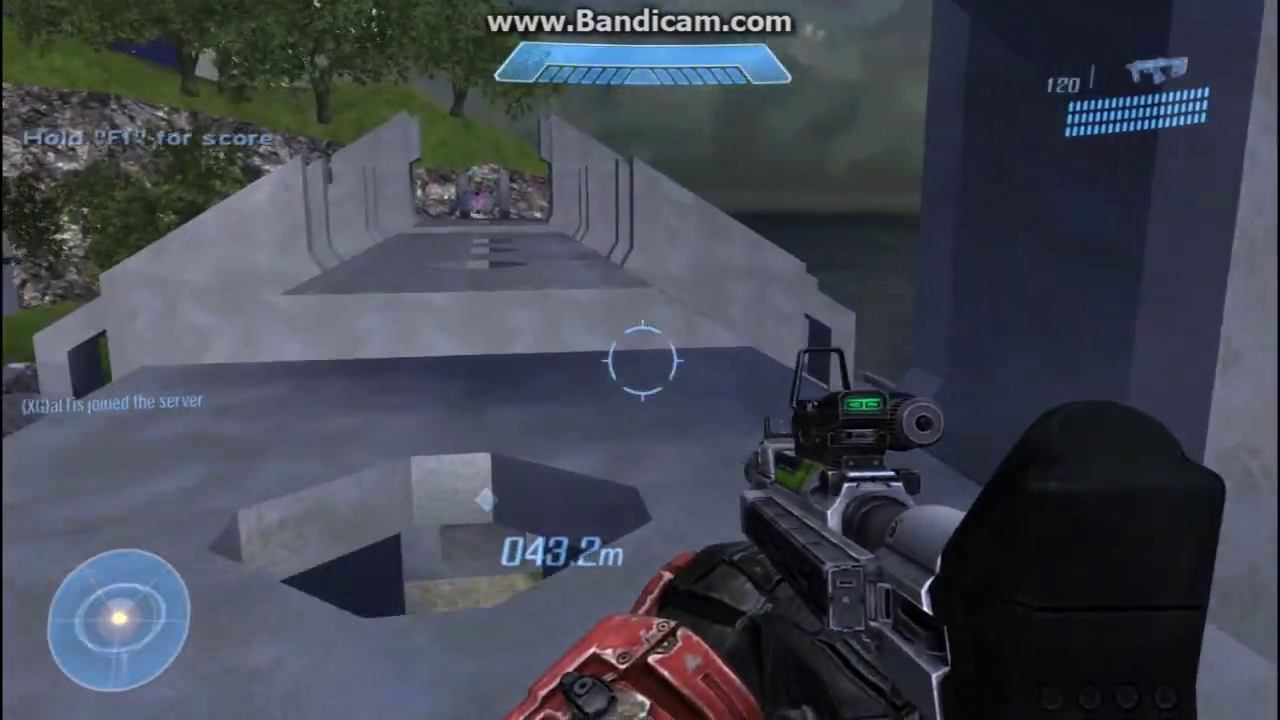
pyautogui.press('w')
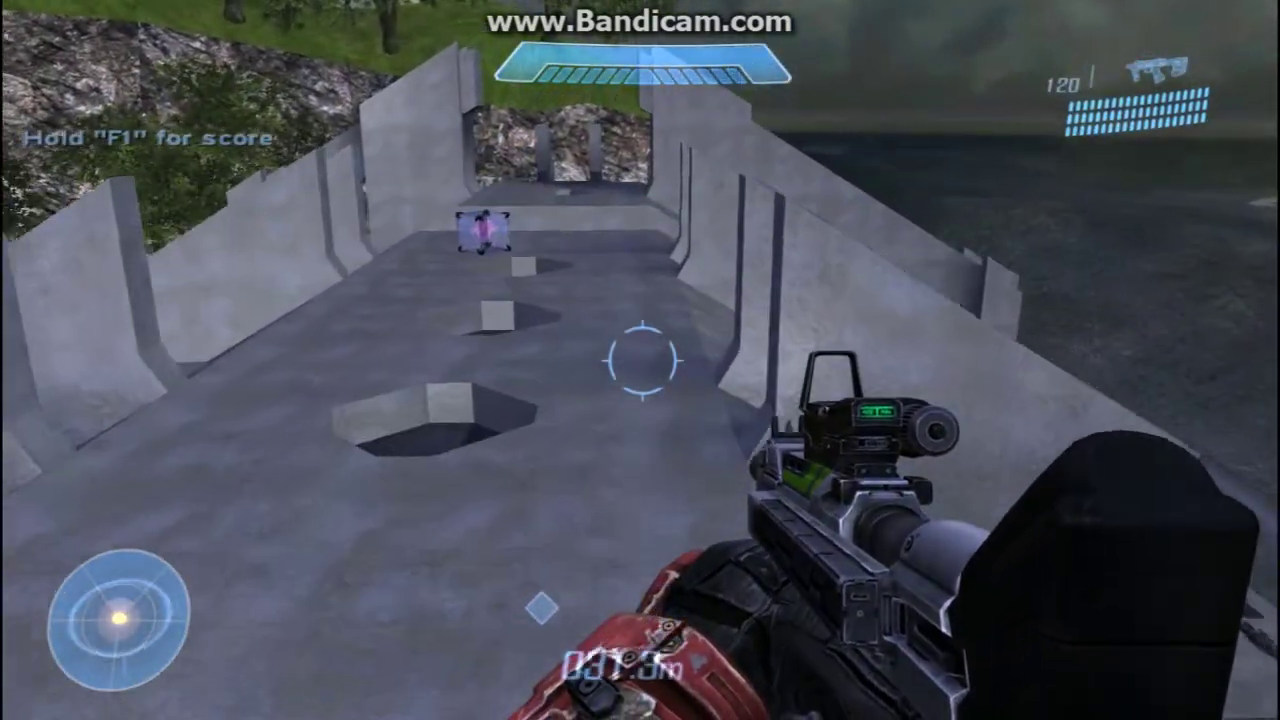
pyautogui.press('w')
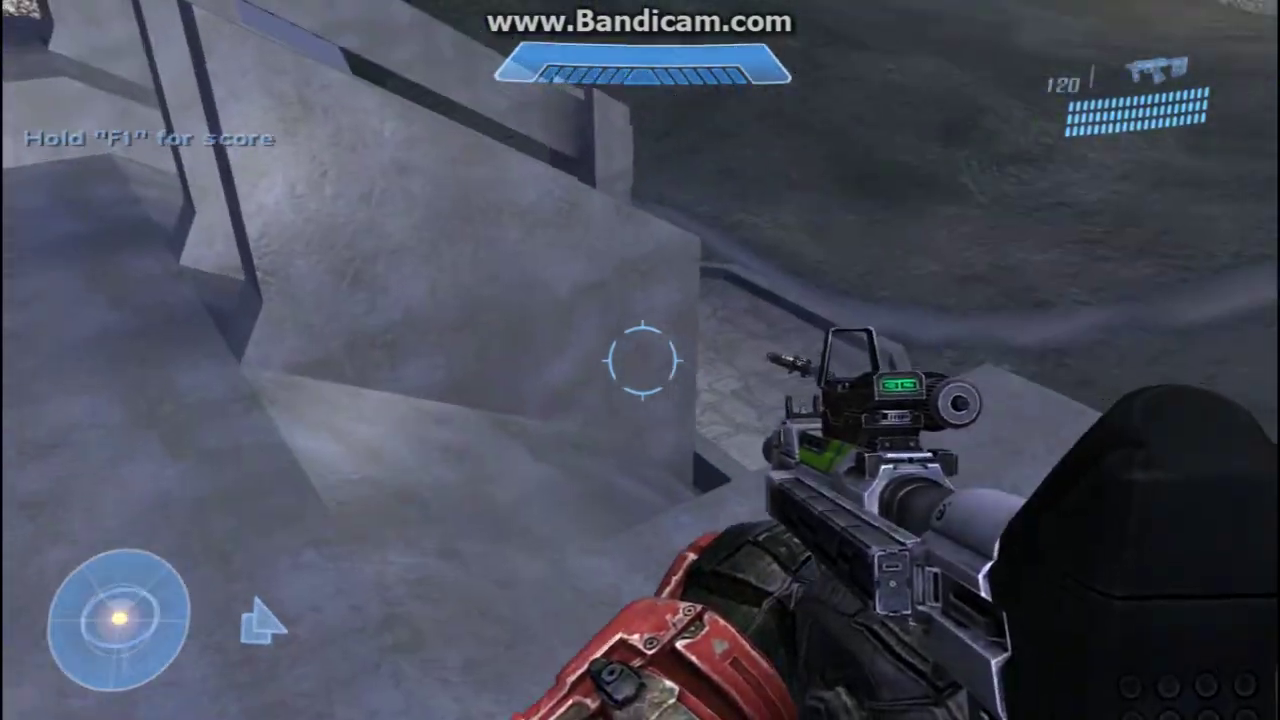
pyautogui.press('w')
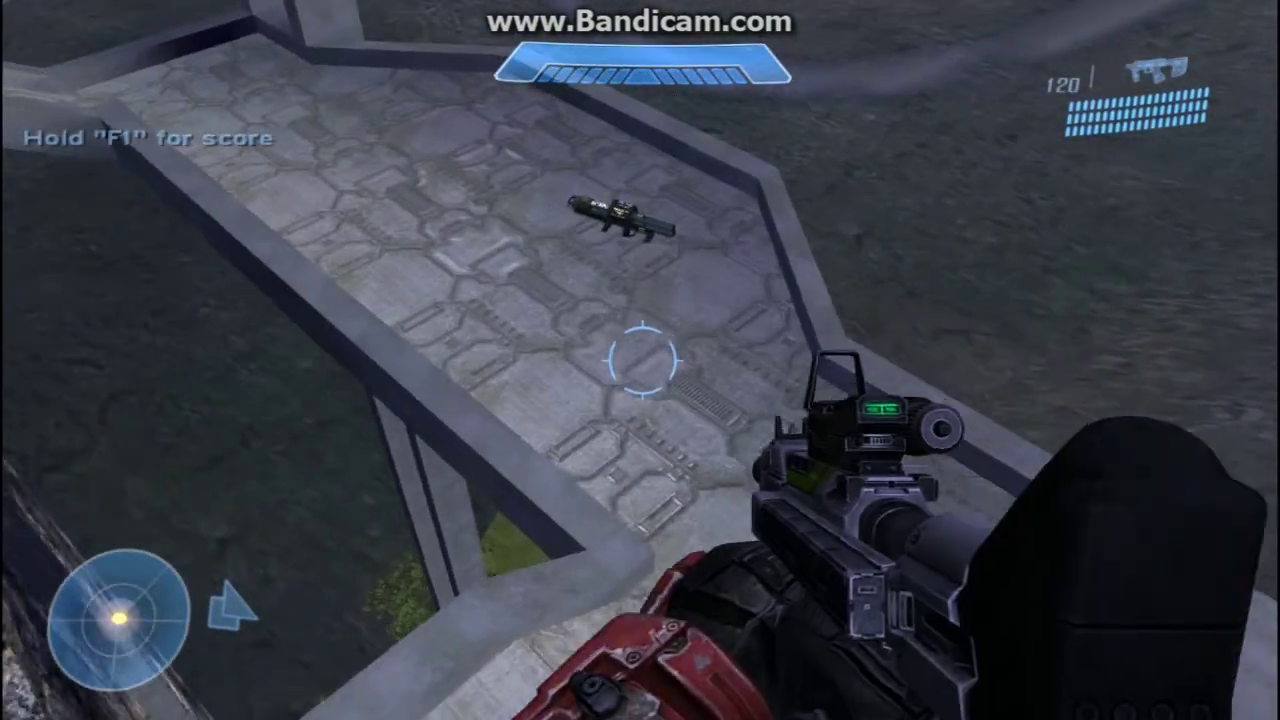
pyautogui.press('w')
pyautogui.press('e')
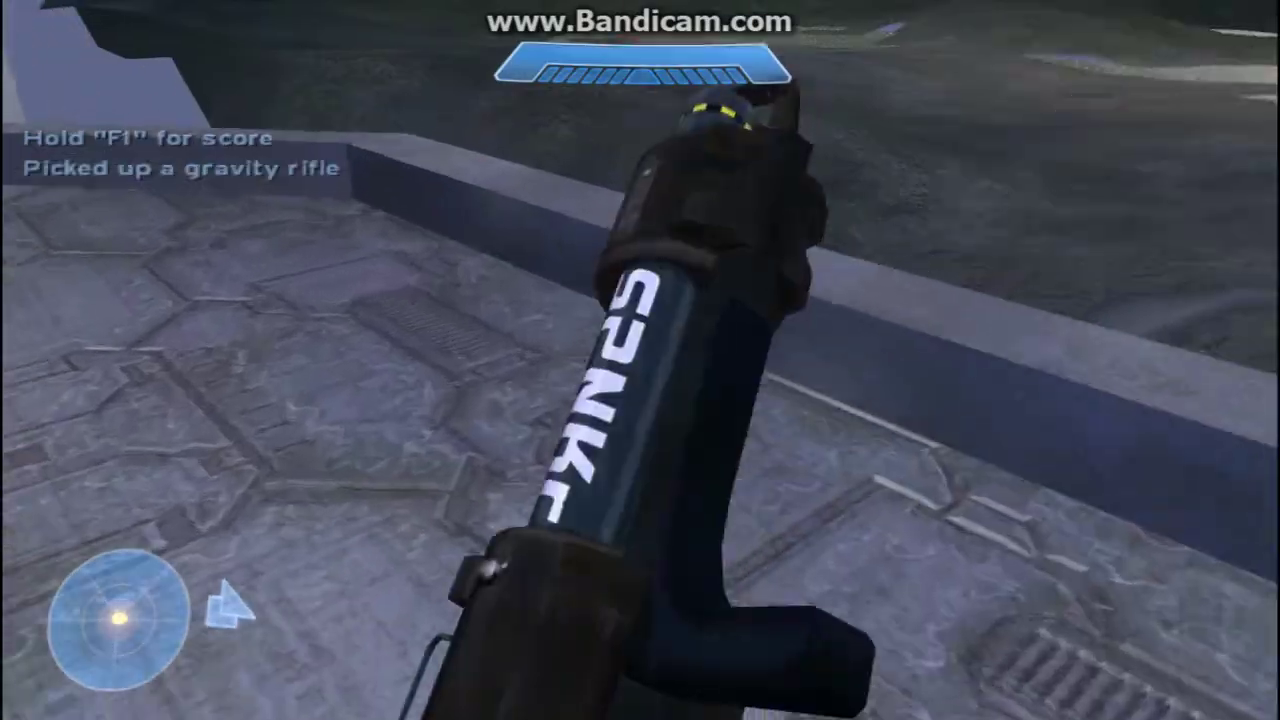
# - Perform melee attacks with the rocket launcher to check the first-person animation, and switch back to the desktop
pyautogui.press('f')
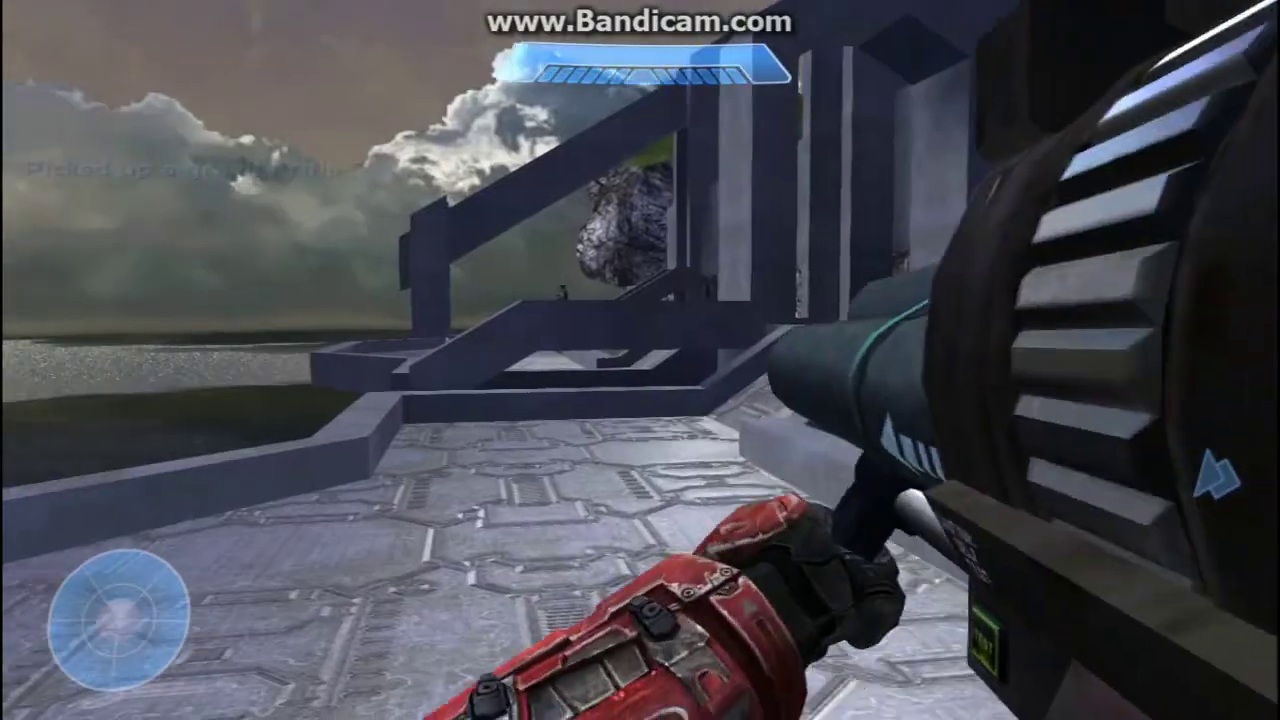
pyautogui.press('f')
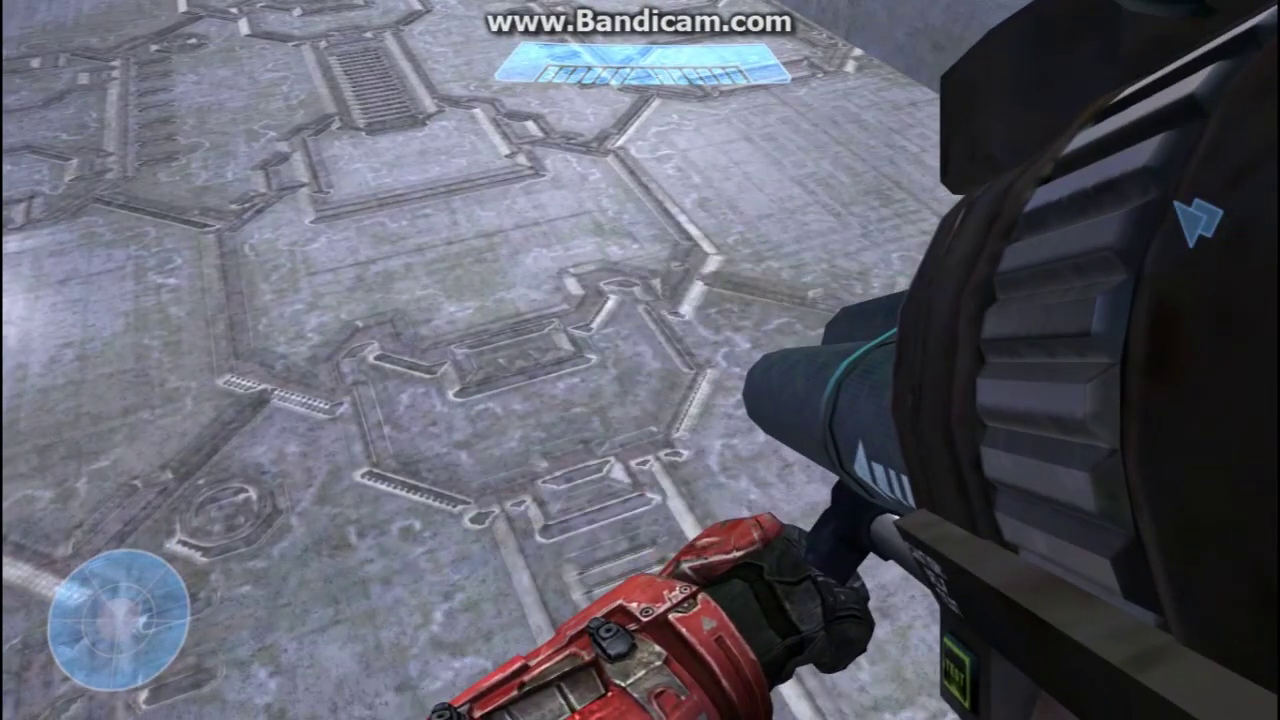
pyautogui.press('Tab')
pyautogui.press('Tab')
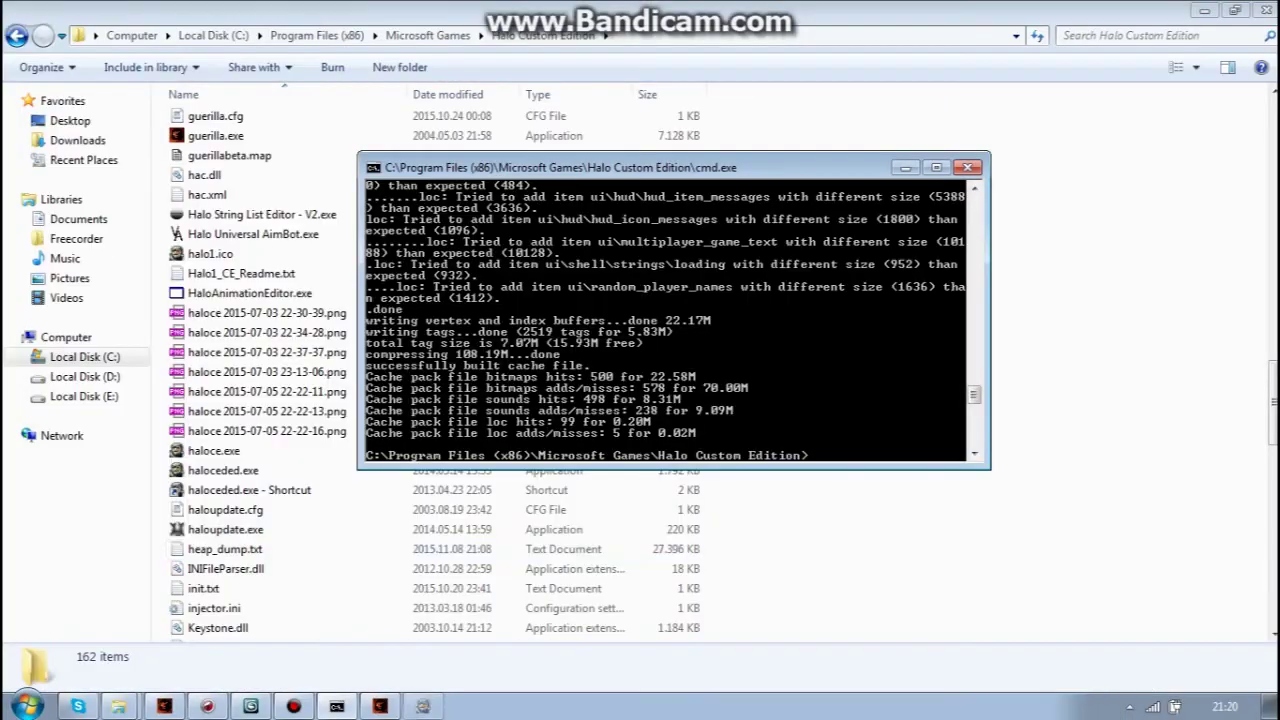
# - Switch to 3ds Max, check the animation's frame count and length in Time Configuration, close it unchanged, and minimize the window
pyautogui.click(250, 706)
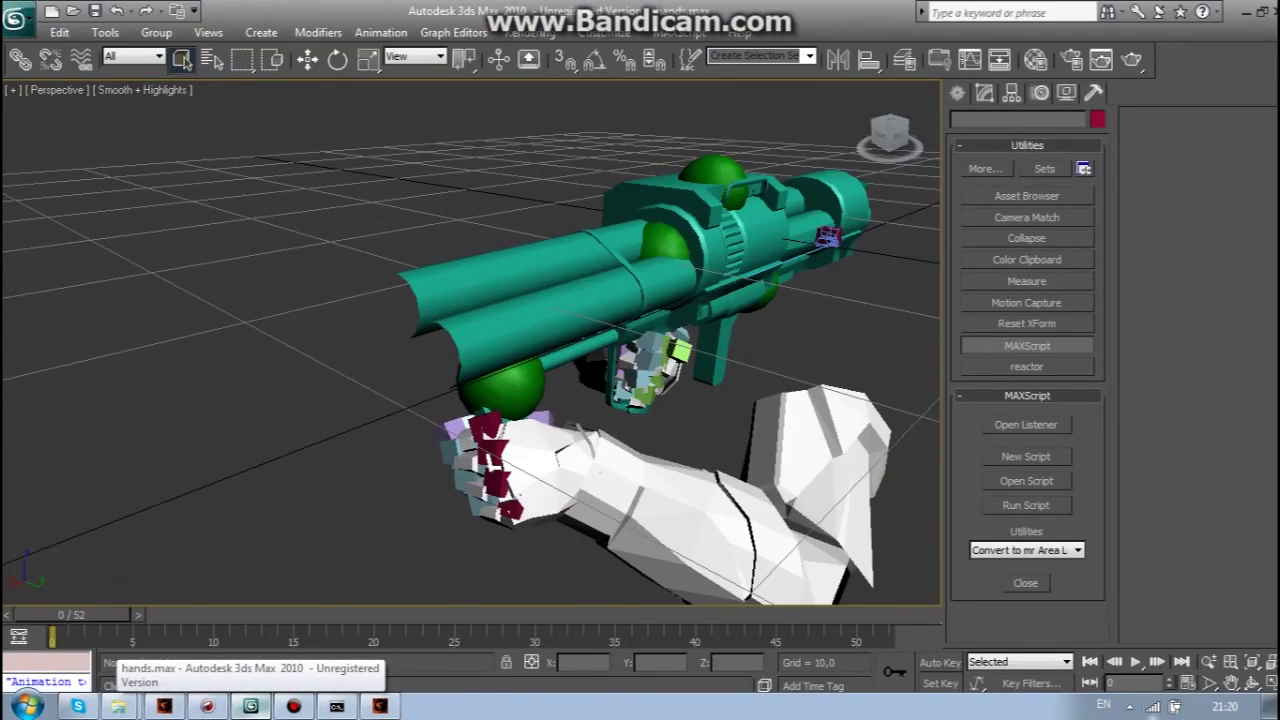
pyautogui.click(1188, 683)
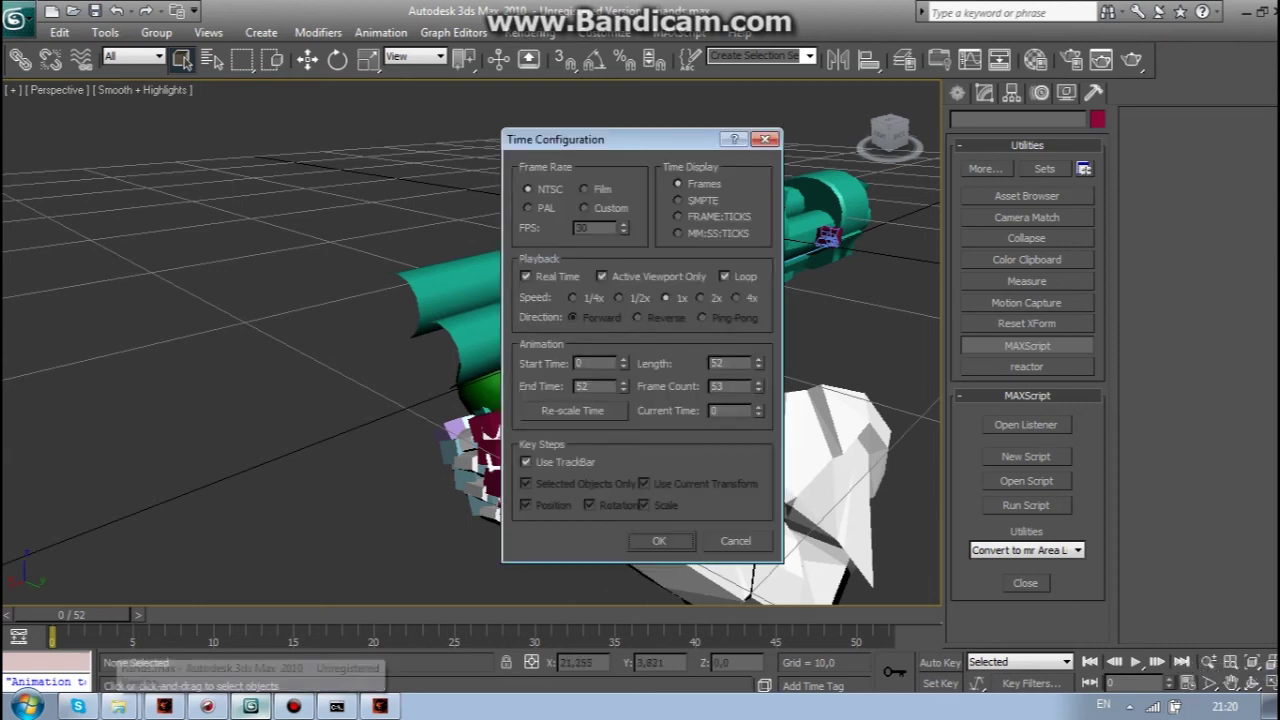
pyautogui.moveTo(727, 387); pyautogui.dragTo(709, 387)
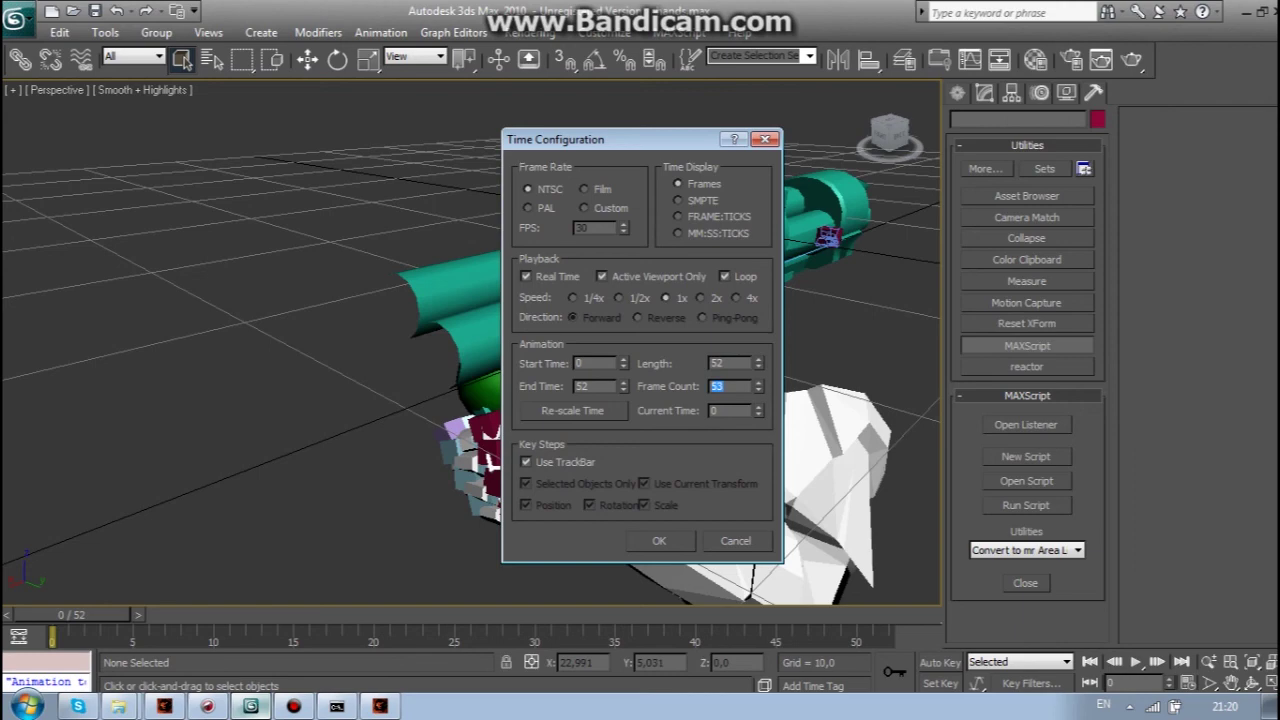
pyautogui.click(723, 387)
pyautogui.doubleClick(718, 363)
pyautogui.click(723, 363)
pyautogui.press('Escape')
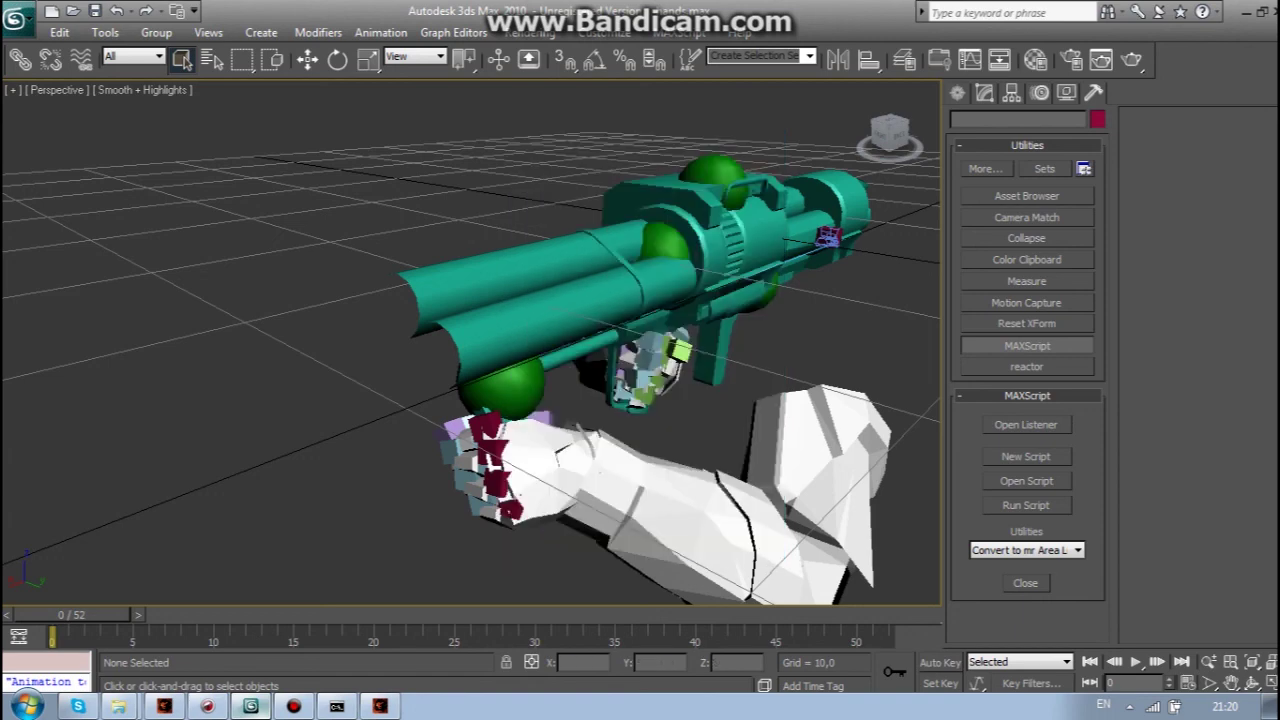
pyautogui.moveTo(520, 490); pyautogui.dragTo(458, 484, button='middle')
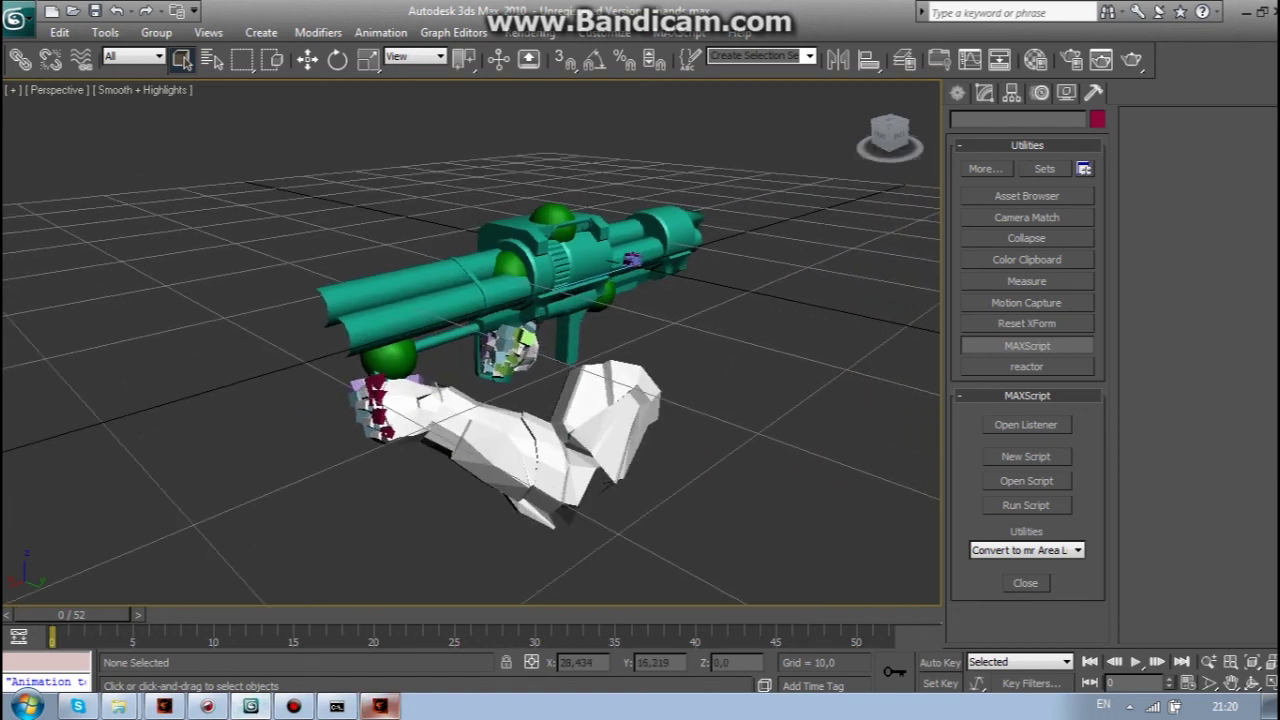
pyautogui.click(1247, 13)
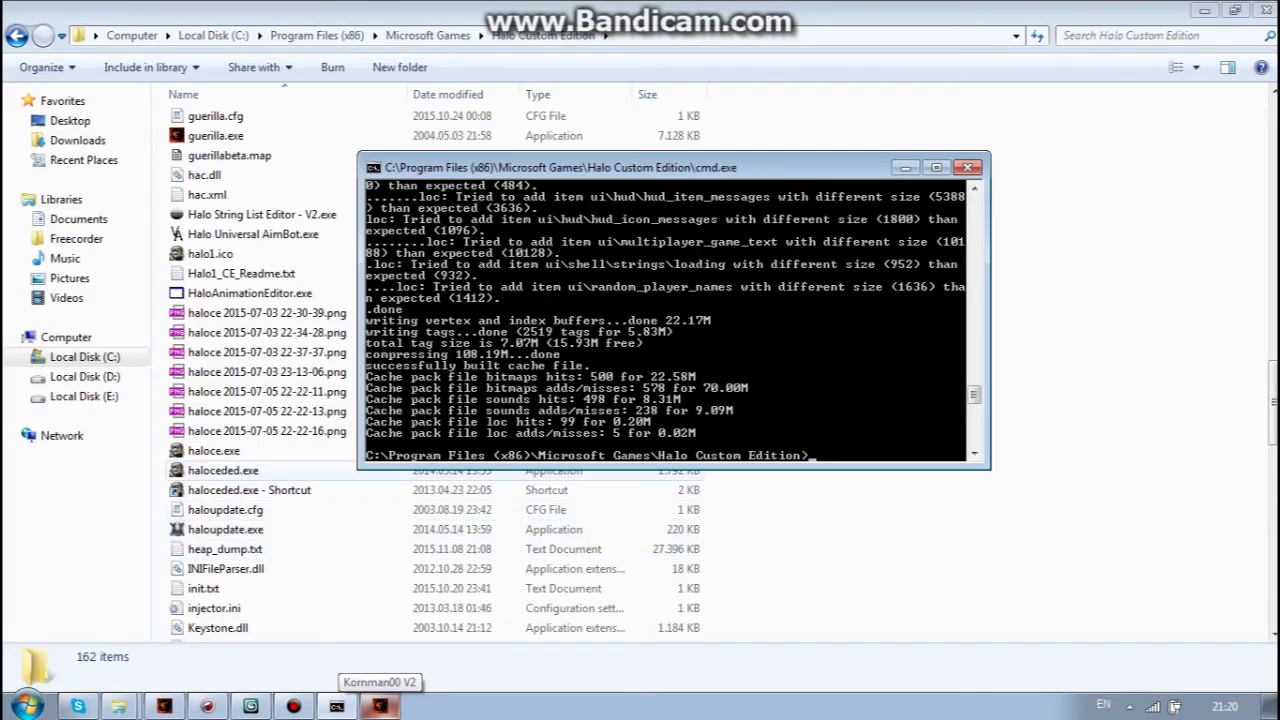